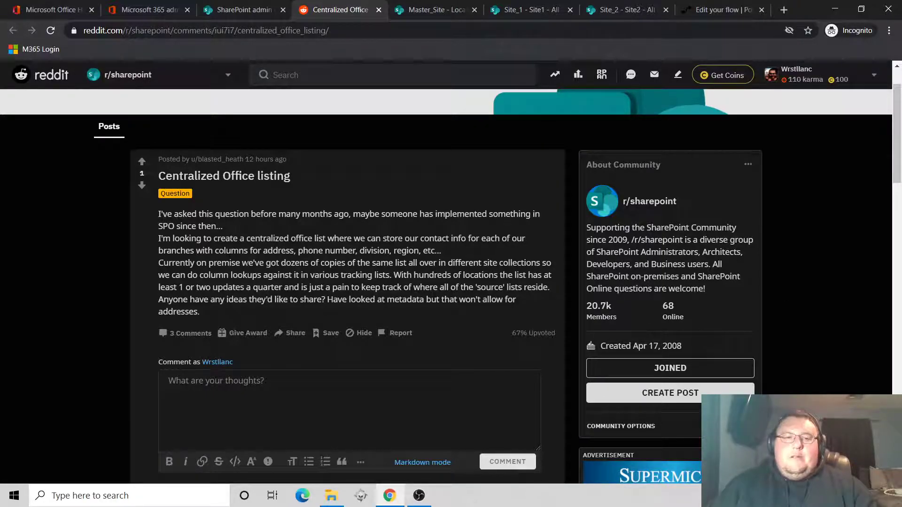
Step: Read the Centralized Office listing post and highlight the two proposed master-list solutions in the reply
{"action": "left_click_drag", "start_coordinate": [248, 263], "coordinate": [280, 275]}
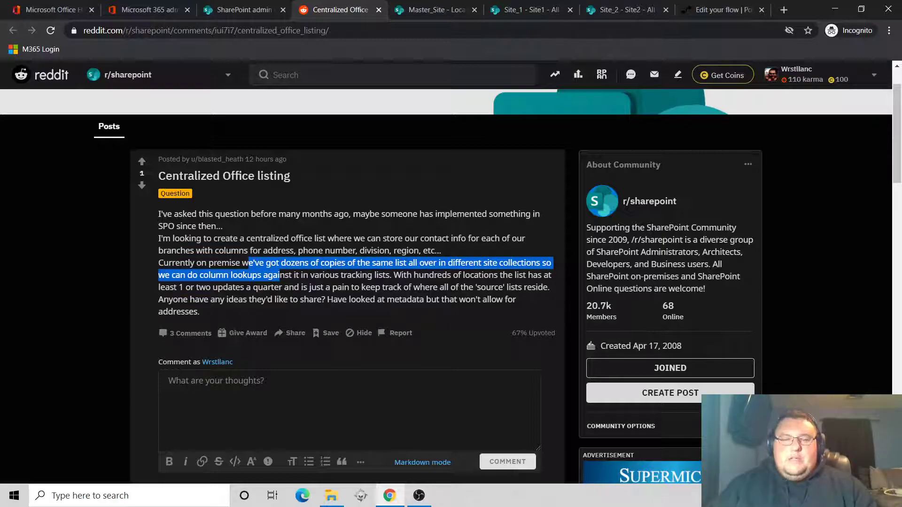
{"action": "left_click", "coordinate": [362, 264]}
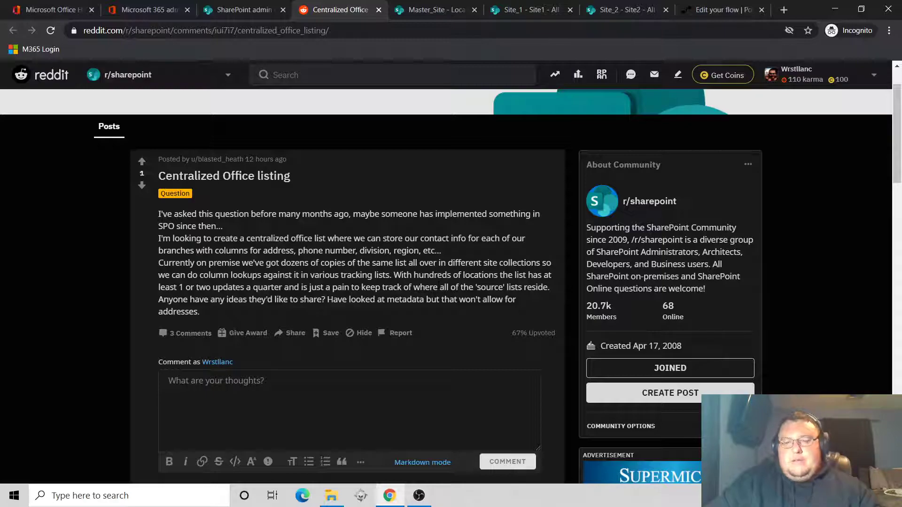
{"action": "scroll", "coordinate": [449, 317], "scroll_direction": "down", "scroll_amount": 6}
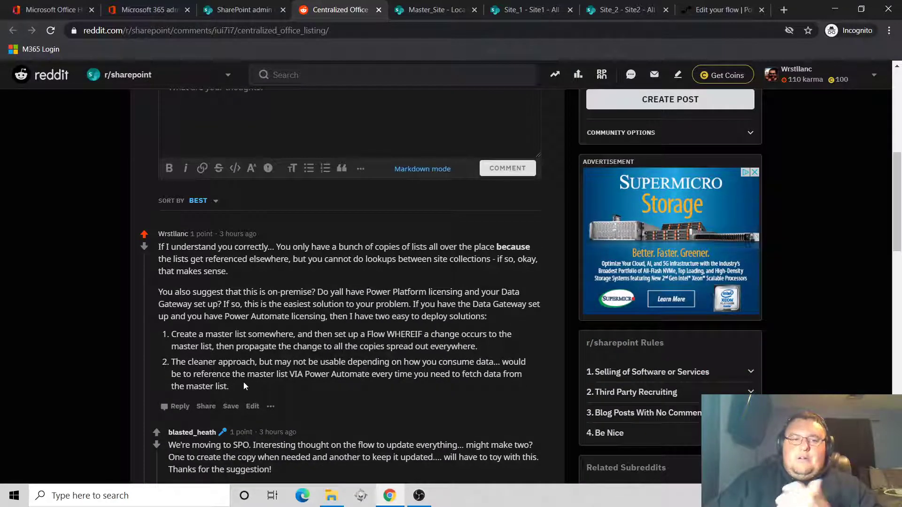
{"action": "left_click_drag", "start_coordinate": [232, 387], "coordinate": [152, 328]}
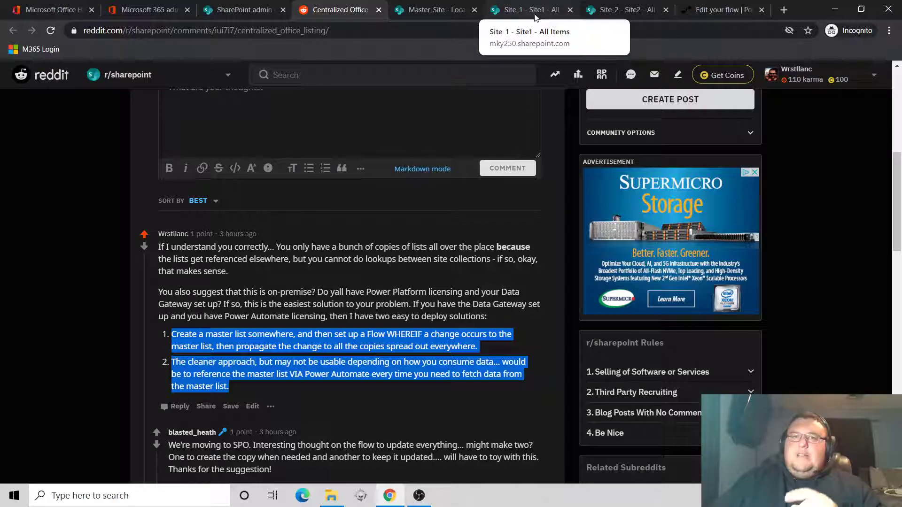
Step: Review the LocationList on Master_Site and compare it with the lists on Site_1 and Site_2
{"action": "left_click", "coordinate": [437, 9]}
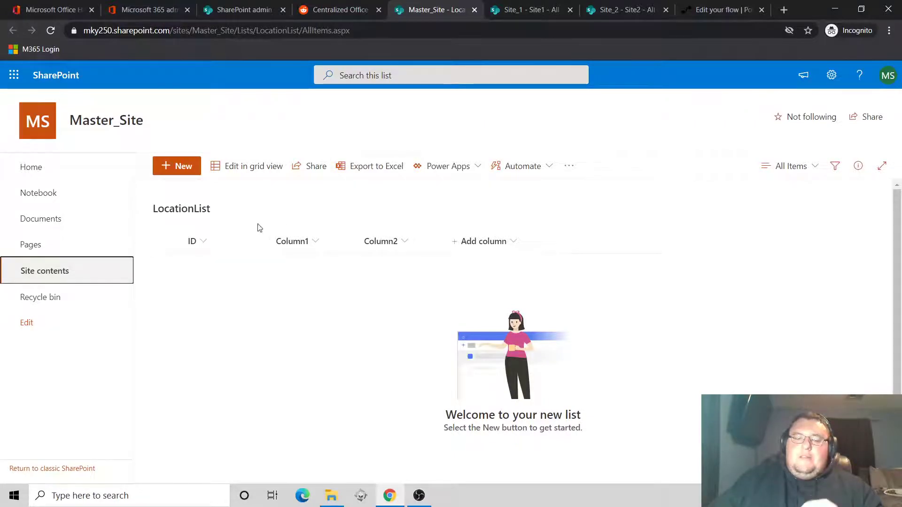
{"action": "double_click", "coordinate": [131, 127]}
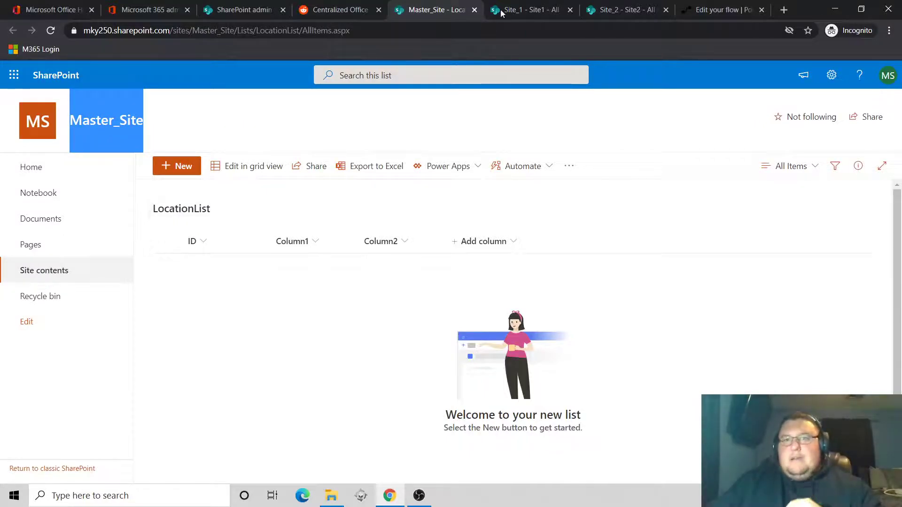
{"action": "left_click", "coordinate": [550, 11]}
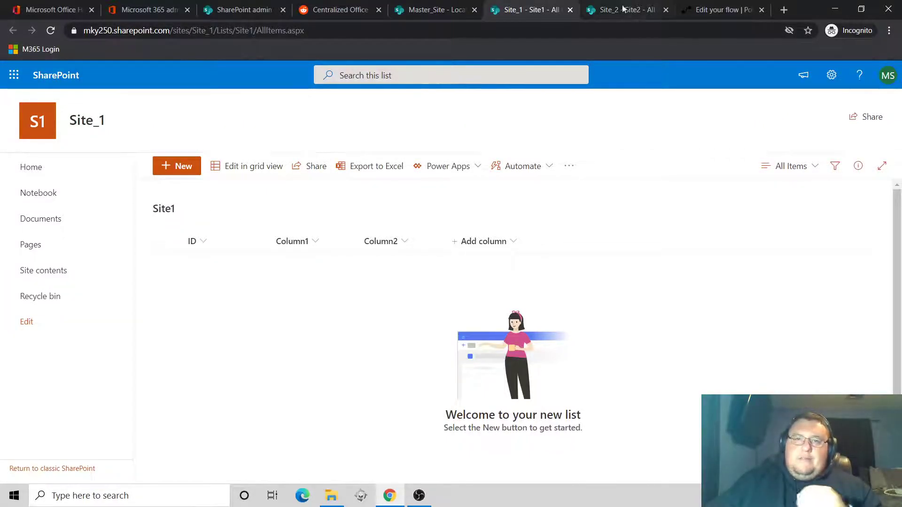
{"action": "left_click", "coordinate": [598, 11]}
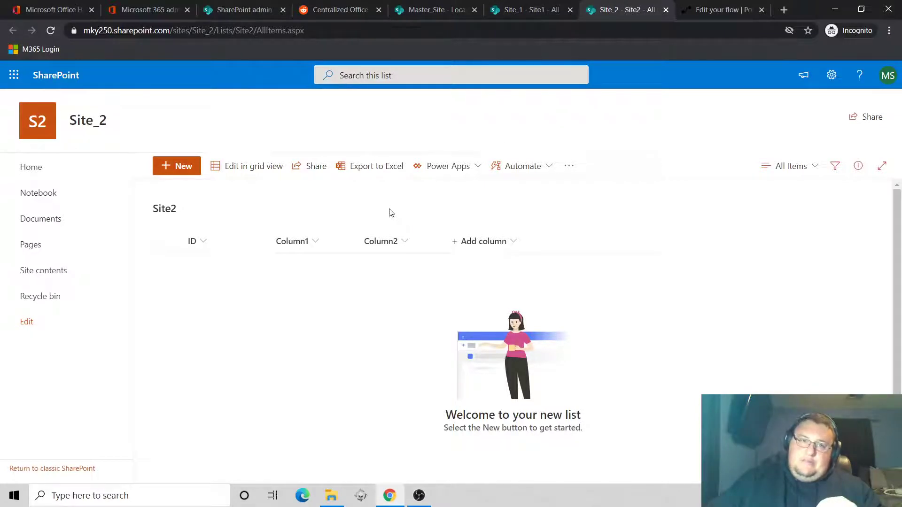
{"action": "left_click", "coordinate": [445, 11]}
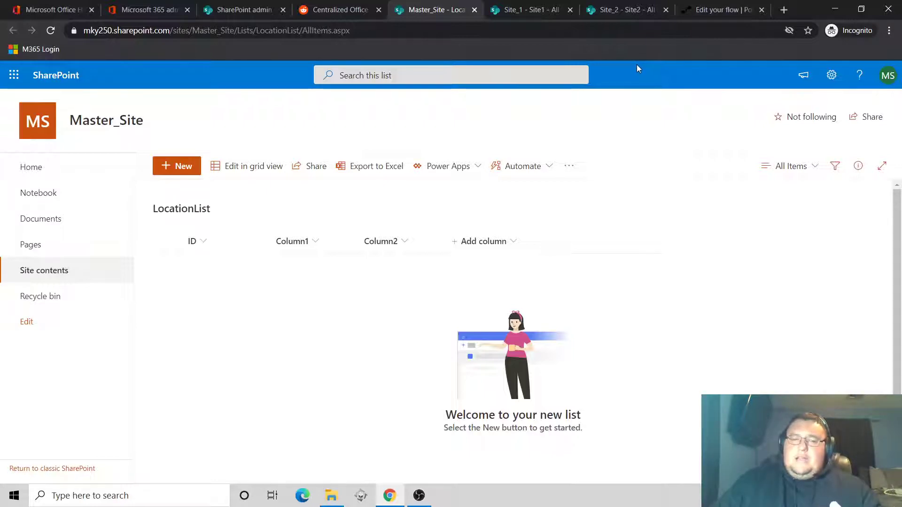
Step: Switch to the Power Automate flow and collapse its Initialize variable action to view the overall structure
{"action": "left_click", "coordinate": [723, 10]}
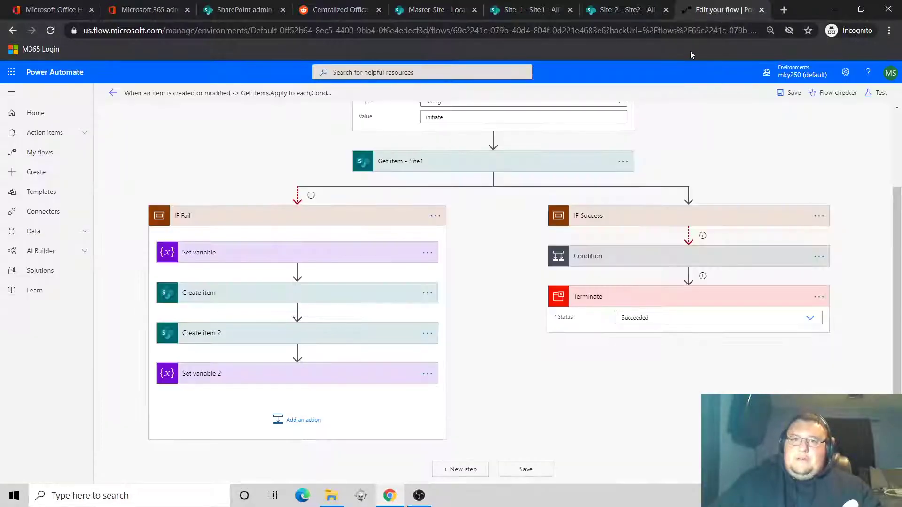
{"action": "scroll", "coordinate": [493, 141], "scroll_direction": "up", "scroll_amount": 2}
{"action": "left_click", "coordinate": [501, 164]}
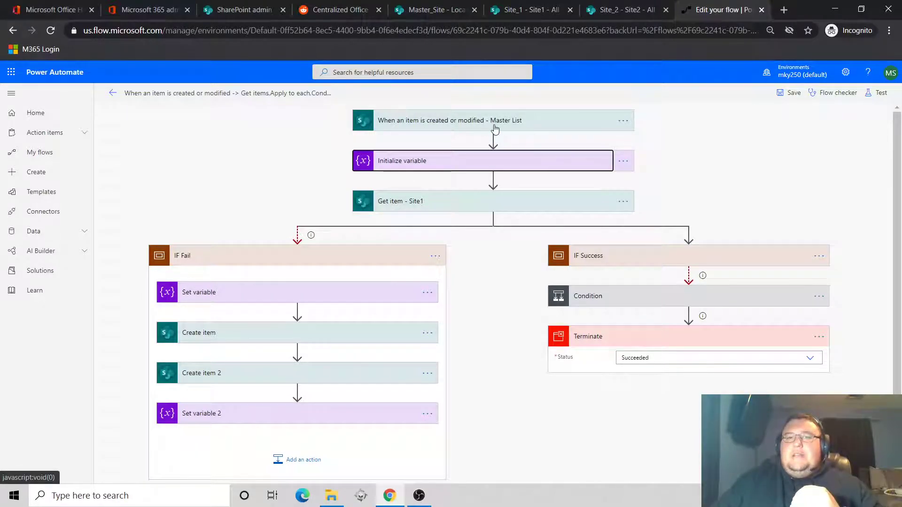
{"action": "mouse_move", "coordinate": [493, 143]}
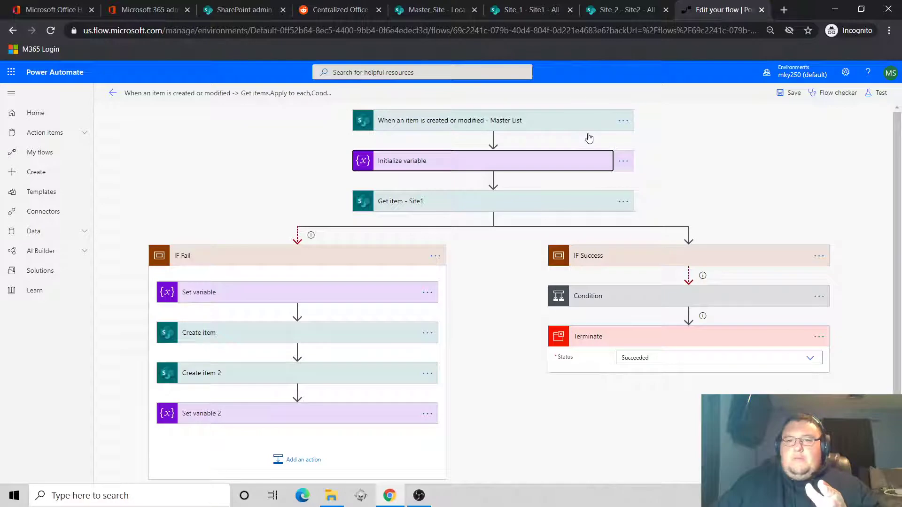
Step: Inspect the Condition after IF Success, collapse it and Terminate, and expand the IF Success scope to show its actions
{"action": "left_click", "coordinate": [744, 302]}
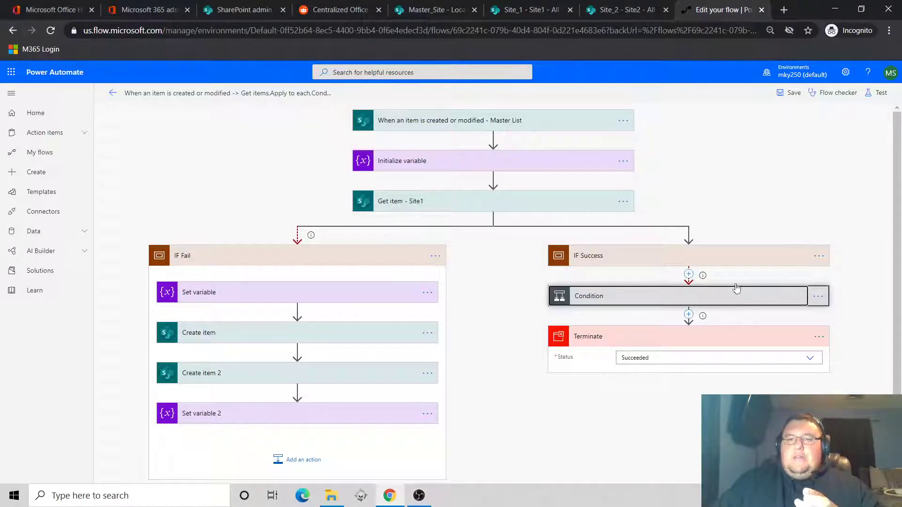
{"action": "scroll", "coordinate": [719, 315], "scroll_direction": "down", "scroll_amount": 2}
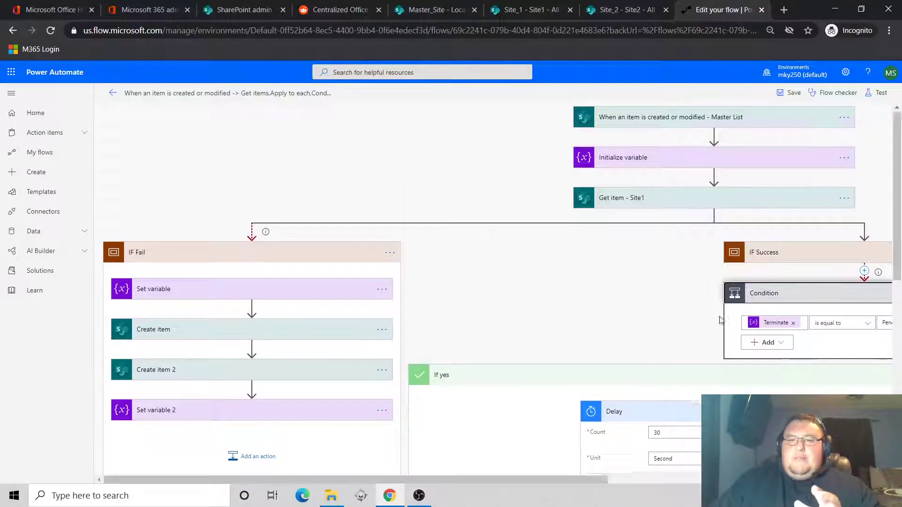
{"action": "left_click_drag", "start_coordinate": [586, 479], "coordinate": [667, 478]}
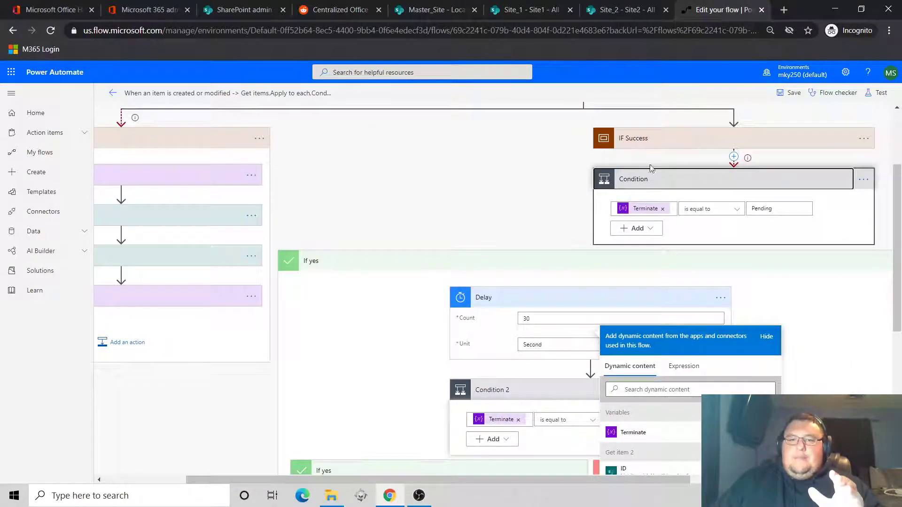
{"action": "left_click", "coordinate": [654, 183]}
{"action": "left_click", "coordinate": [648, 224]}
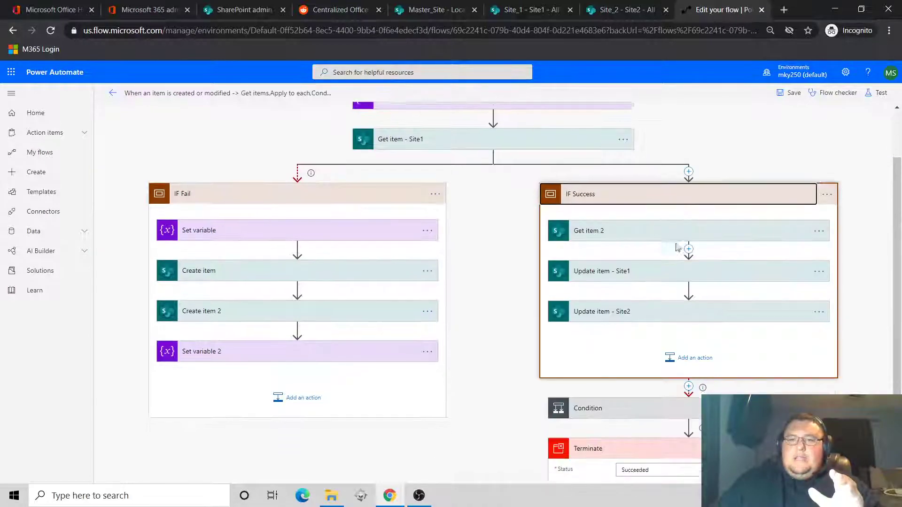
{"action": "left_click", "coordinate": [699, 405]}
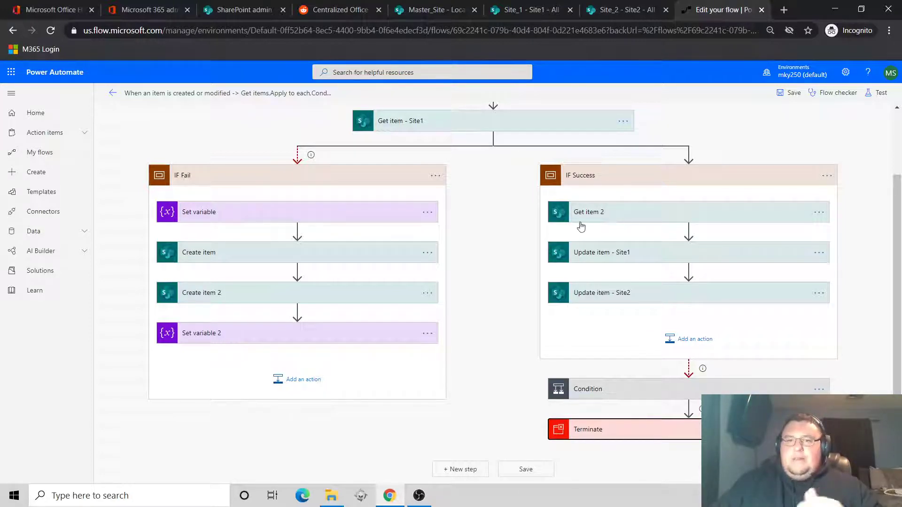
{"action": "scroll", "coordinate": [547, 247], "scroll_direction": "up", "scroll_amount": 3}
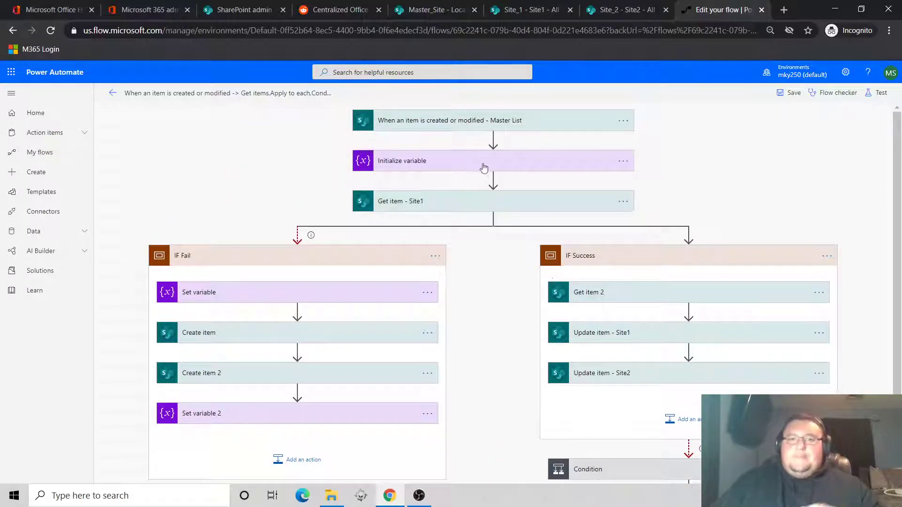
Step: Expand the Master List trigger and examine its site address and list name alongside the flow's two branches
{"action": "left_click", "coordinate": [463, 122]}
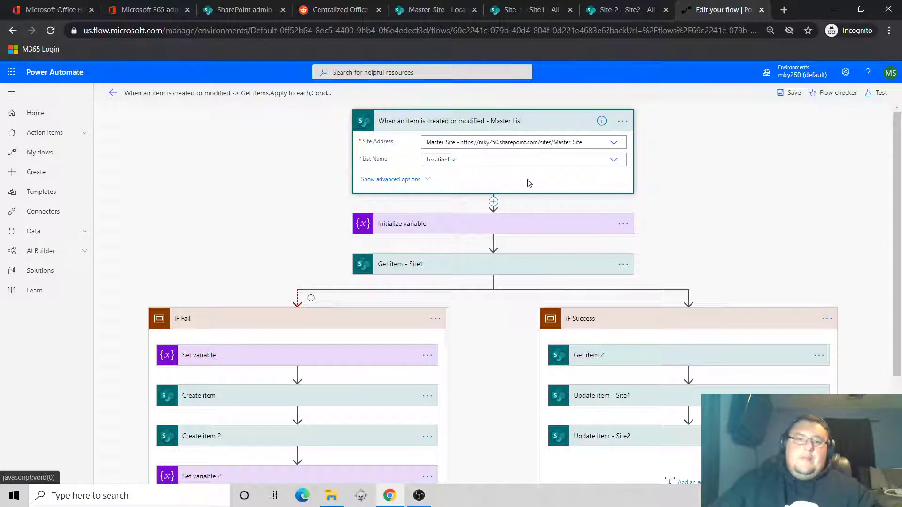
{"action": "scroll", "coordinate": [554, 233], "scroll_direction": "down", "scroll_amount": 1}
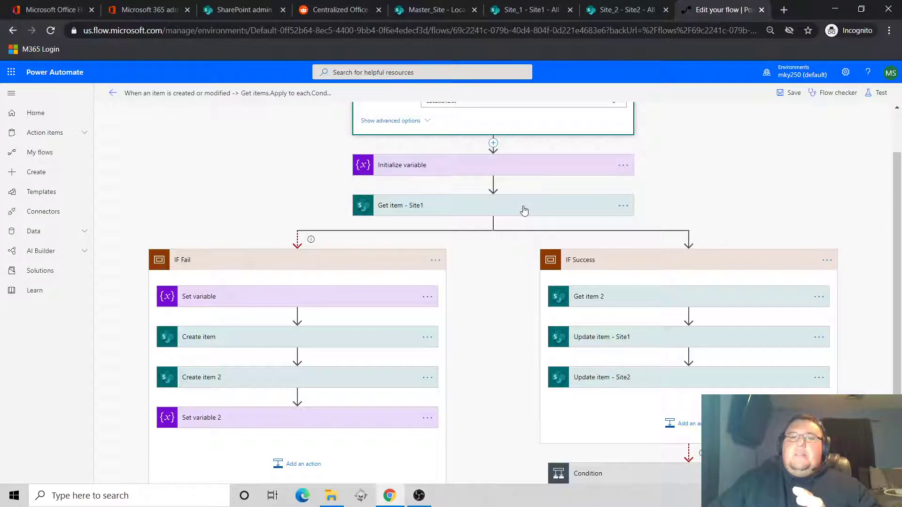
{"action": "scroll", "coordinate": [587, 270], "scroll_direction": "down", "scroll_amount": 2}
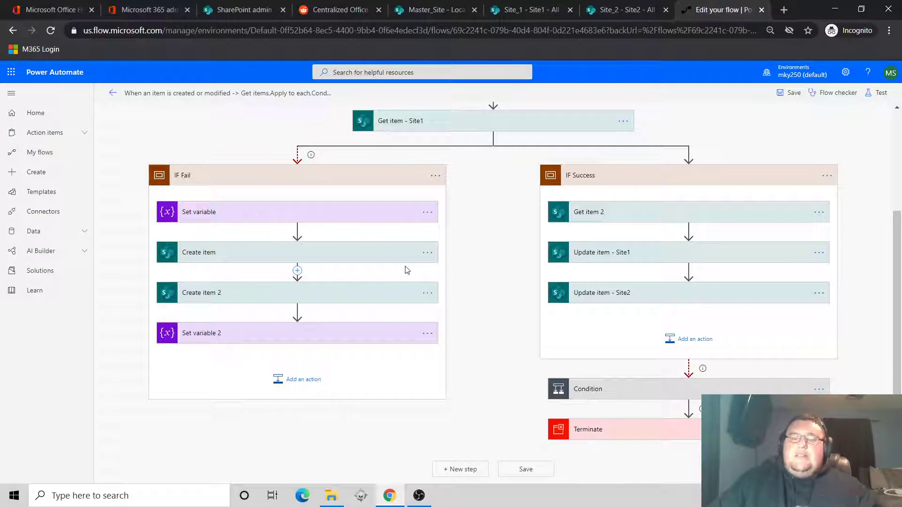
{"action": "scroll", "coordinate": [406, 270], "scroll_direction": "up", "scroll_amount": 1}
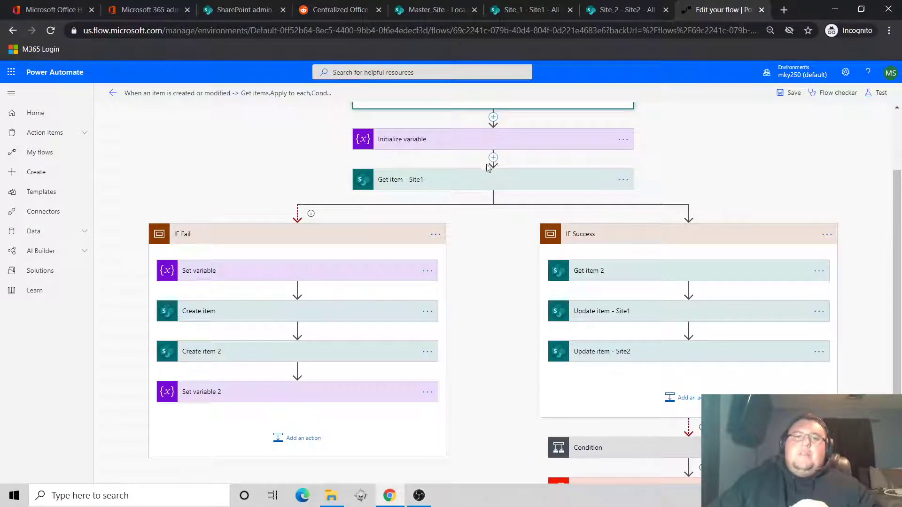
{"action": "scroll", "coordinate": [457, 178], "scroll_direction": "up", "scroll_amount": 1}
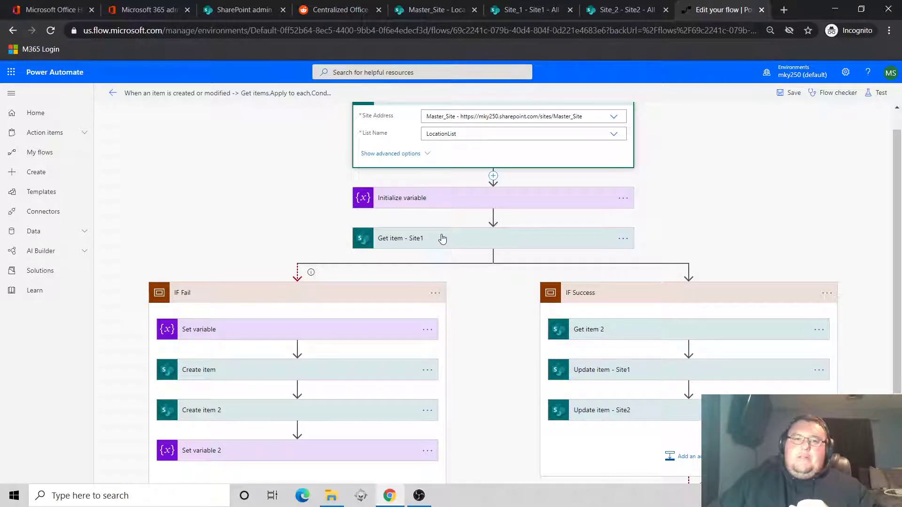
{"action": "scroll", "coordinate": [442, 238], "scroll_direction": "up", "scroll_amount": 1}
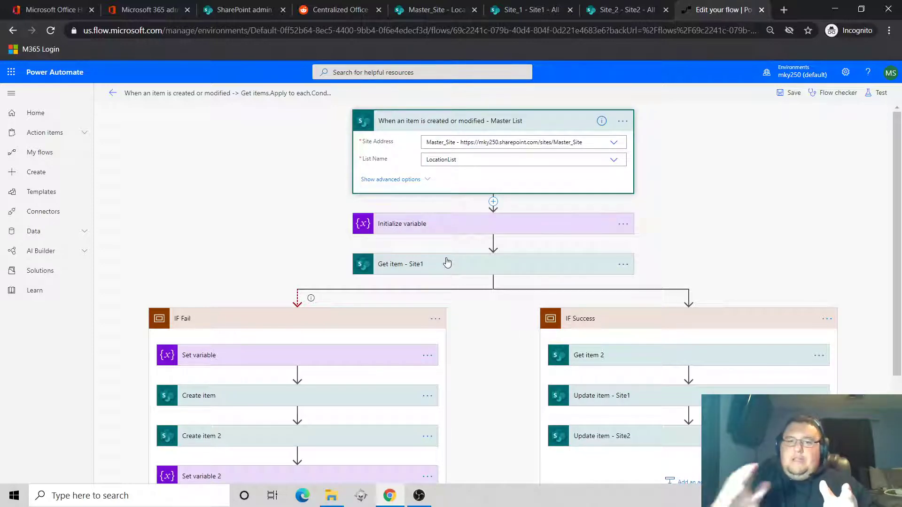
Step: Expand the Get item - Site1 action and examine its site address, list name and Id, plus the branches that follow
{"action": "left_click", "coordinate": [462, 263]}
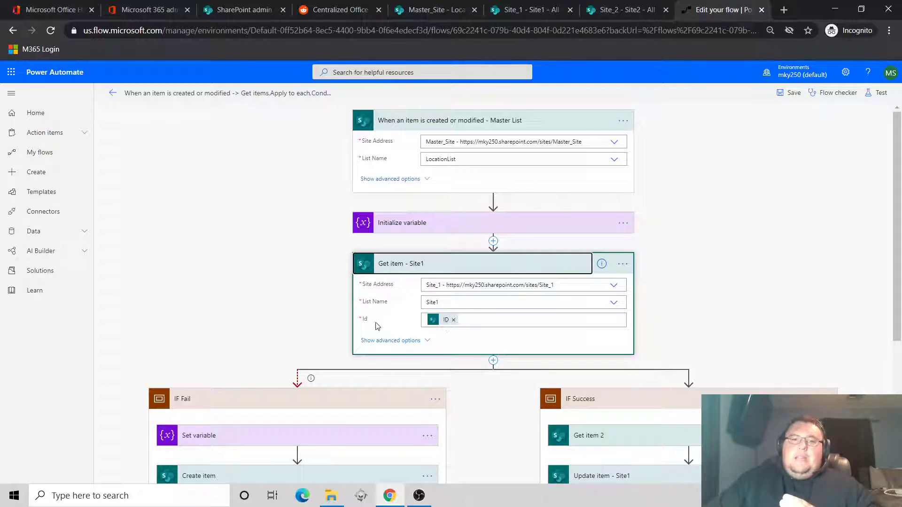
{"action": "left_click_drag", "start_coordinate": [367, 323], "coordinate": [359, 322]}
{"action": "left_click", "coordinate": [724, 328]}
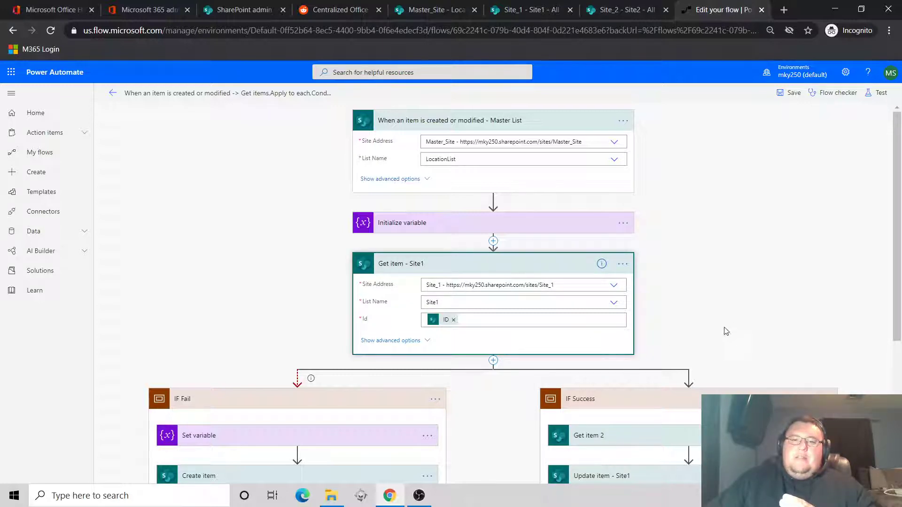
{"action": "mouse_move", "coordinate": [446, 323]}
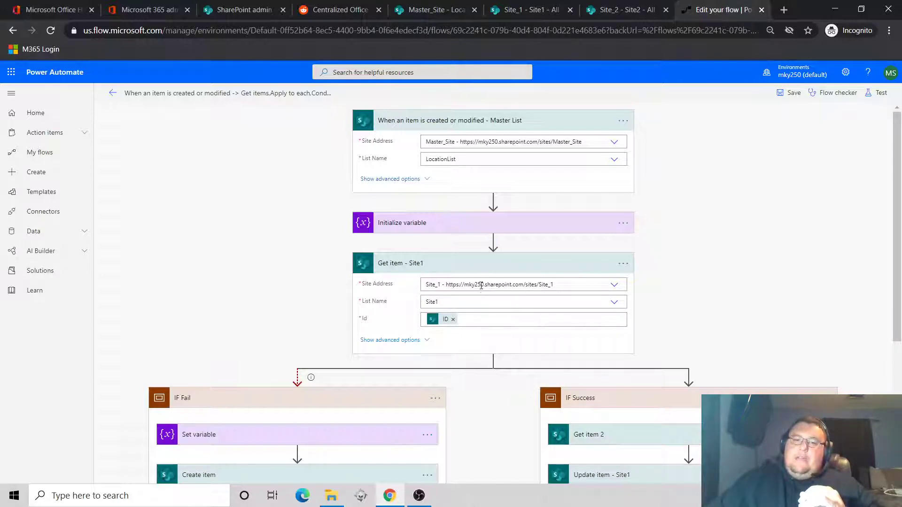
{"action": "scroll", "coordinate": [471, 280], "scroll_direction": "down", "scroll_amount": 1}
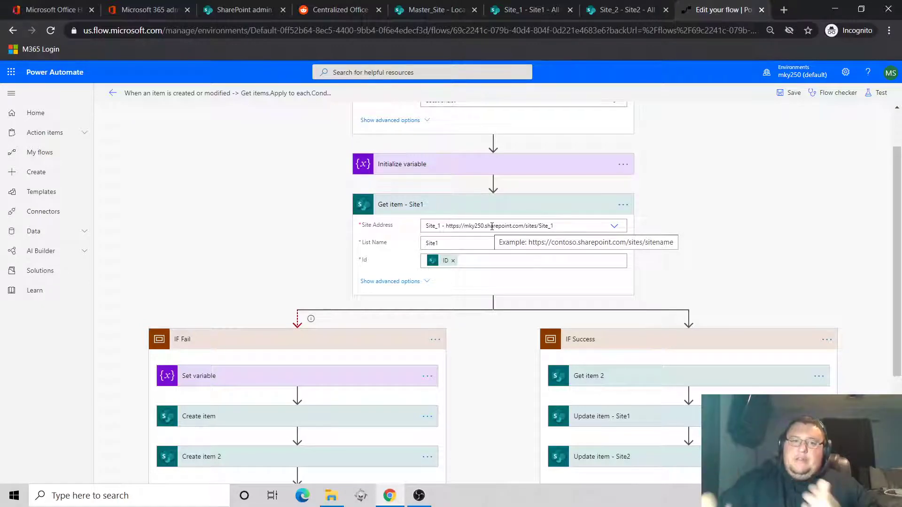
{"action": "scroll", "coordinate": [538, 343], "scroll_direction": "down", "scroll_amount": 2}
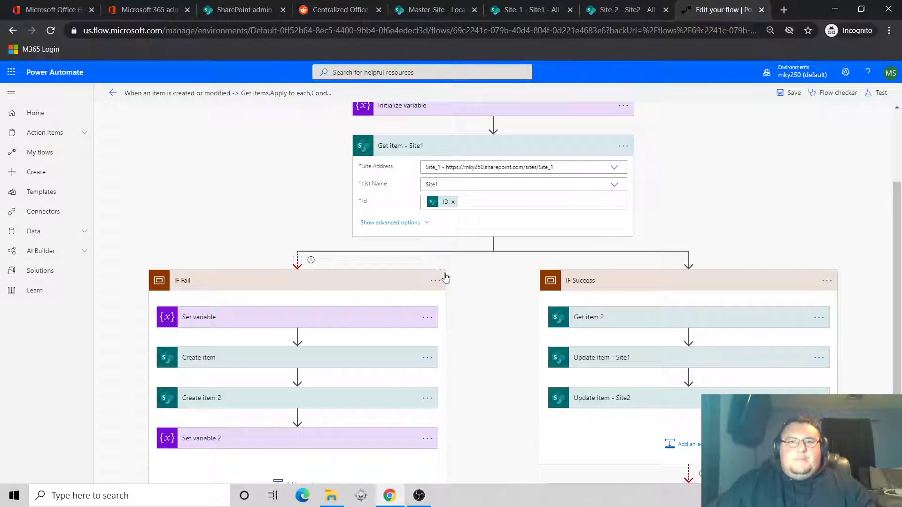
{"action": "scroll", "coordinate": [450, 282], "scroll_direction": "up", "scroll_amount": 1}
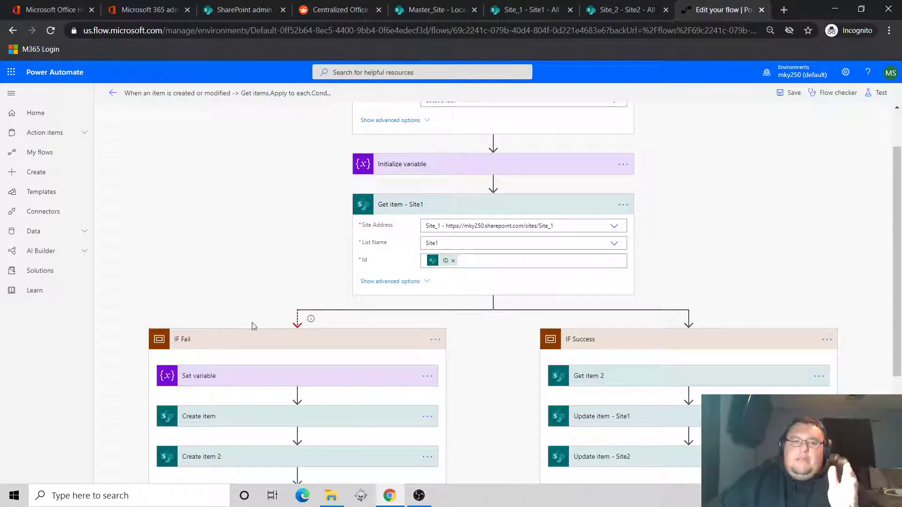
{"action": "mouse_move", "coordinate": [447, 264]}
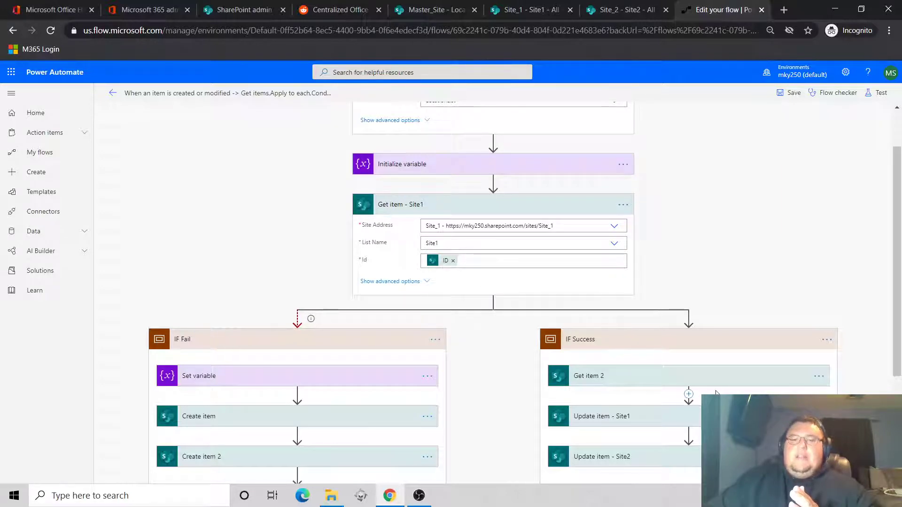
Step: Check the run-after settings of the IF Fail scope and close them with the existing selection
{"action": "scroll", "coordinate": [556, 365], "scroll_direction": "down", "scroll_amount": 1}
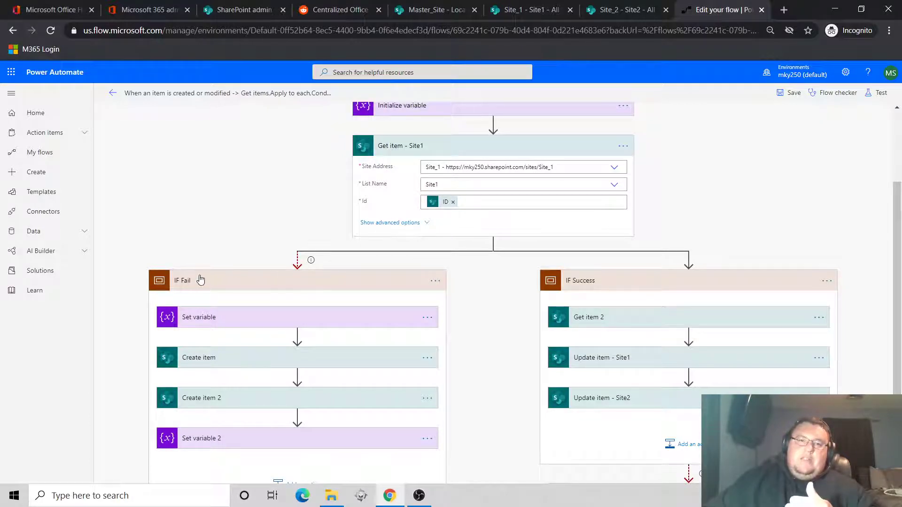
{"action": "left_click", "coordinate": [217, 285]}
{"action": "left_click", "coordinate": [233, 285]}
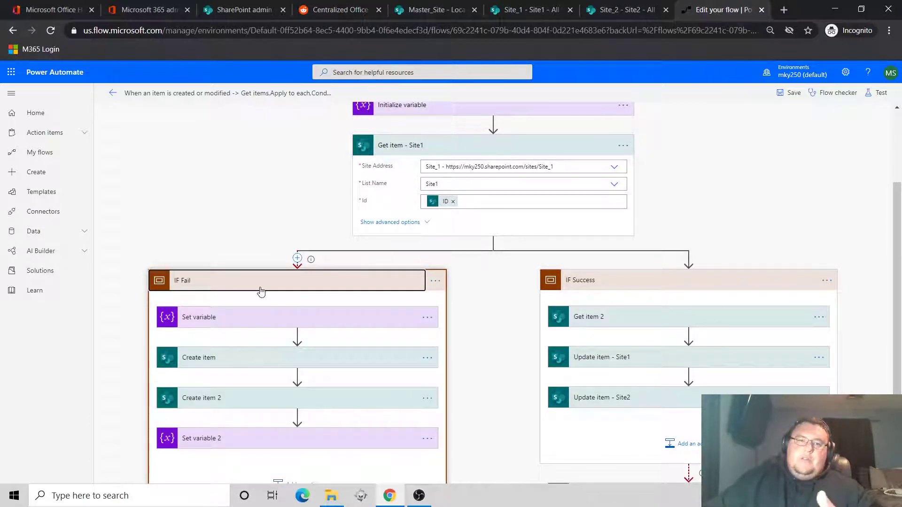
{"action": "left_click", "coordinate": [435, 280]}
{"action": "left_click", "coordinate": [488, 363]}
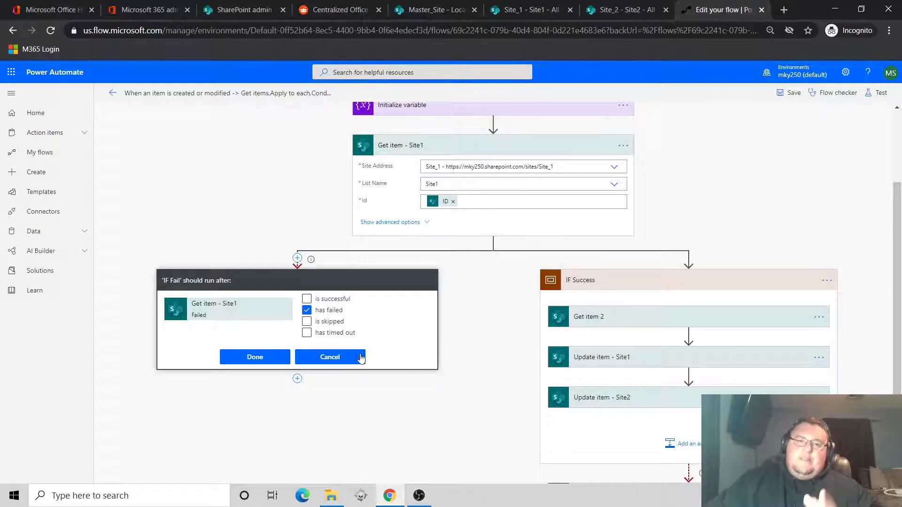
{"action": "left_click", "coordinate": [255, 357]}
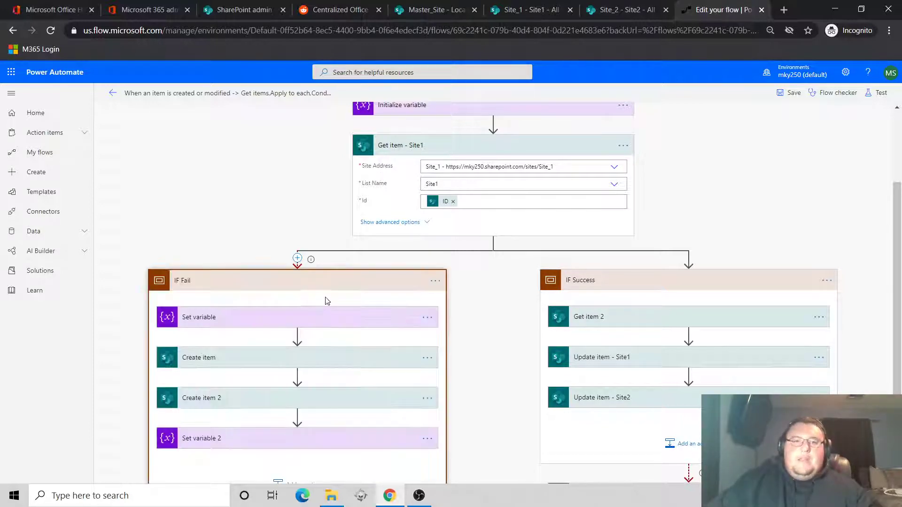
Step: Expand the Create item action in the IF Fail scope and examine its site address, list name and Column1 and Column2 mappings
{"action": "scroll", "coordinate": [324, 298], "scroll_direction": "down", "scroll_amount": 1}
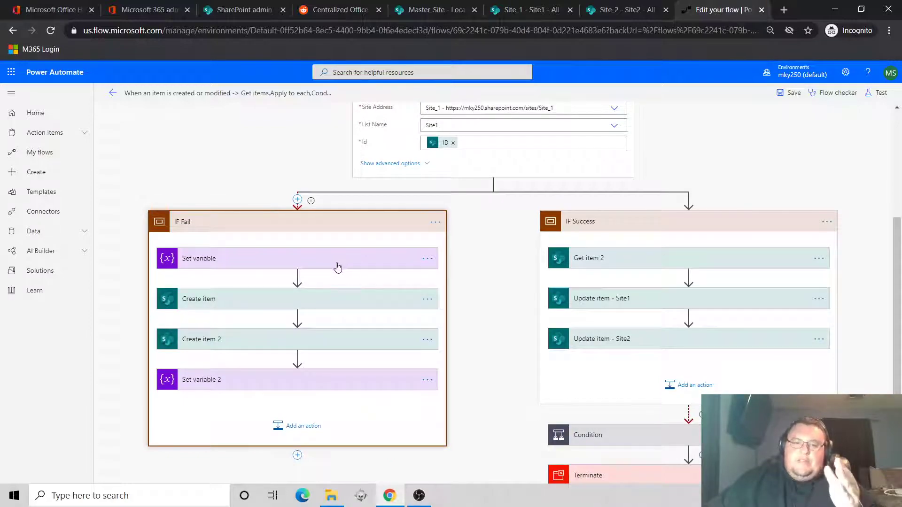
{"action": "left_click", "coordinate": [290, 305]}
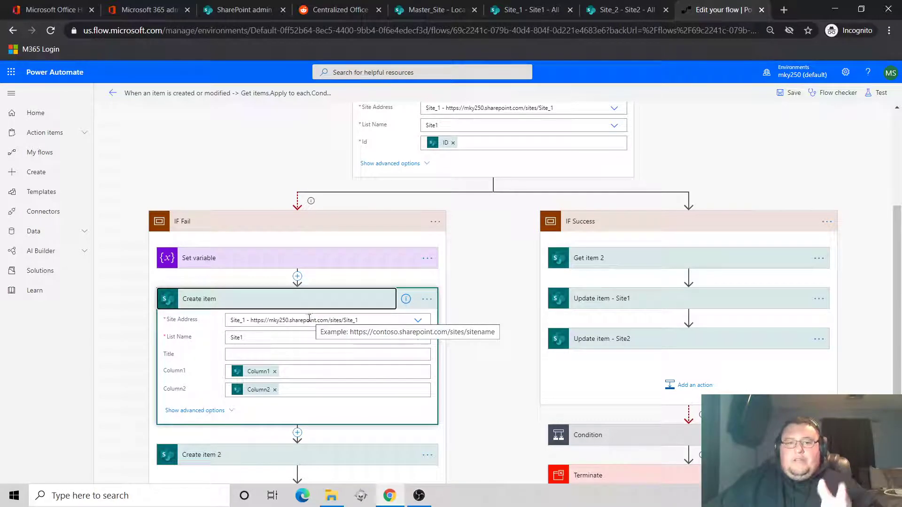
{"action": "scroll", "coordinate": [310, 319], "scroll_direction": "down", "scroll_amount": 1}
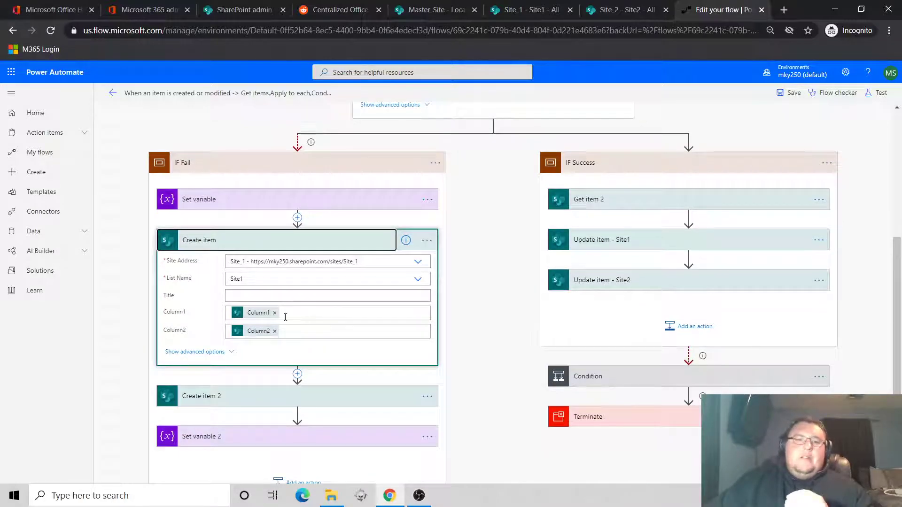
{"action": "scroll", "coordinate": [285, 316], "scroll_direction": "down", "scroll_amount": 1}
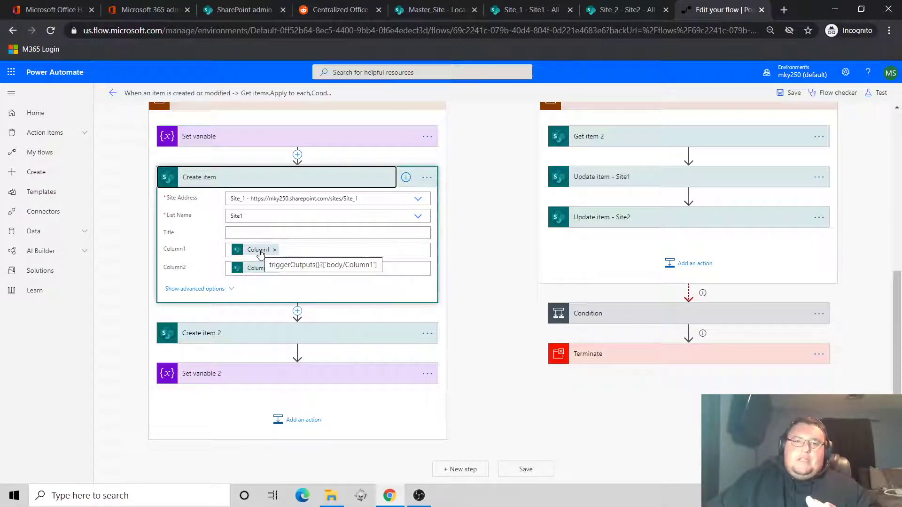
Step: Compare the Create item column mappings with the Master List trigger and the columns of LocationList on Master_Site
{"action": "scroll", "coordinate": [263, 253], "scroll_direction": "up", "scroll_amount": 6}
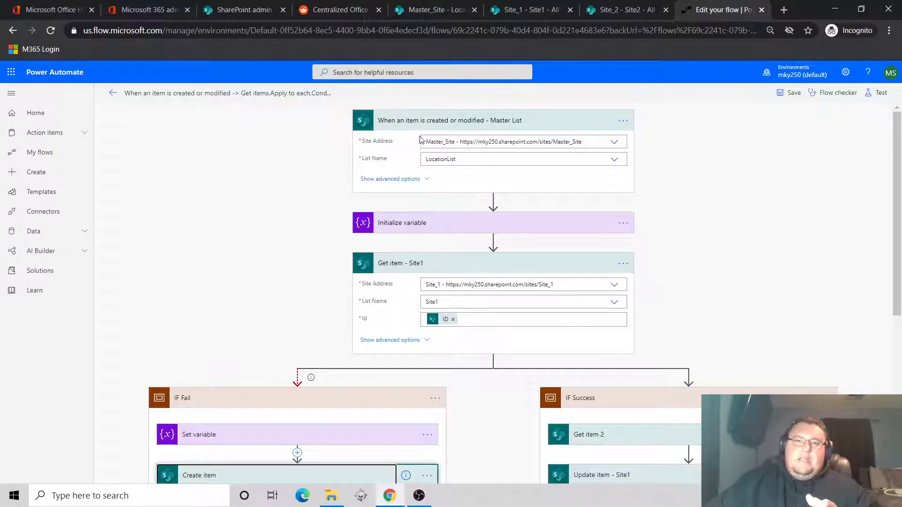
{"action": "scroll", "coordinate": [413, 154], "scroll_direction": "down", "scroll_amount": 1}
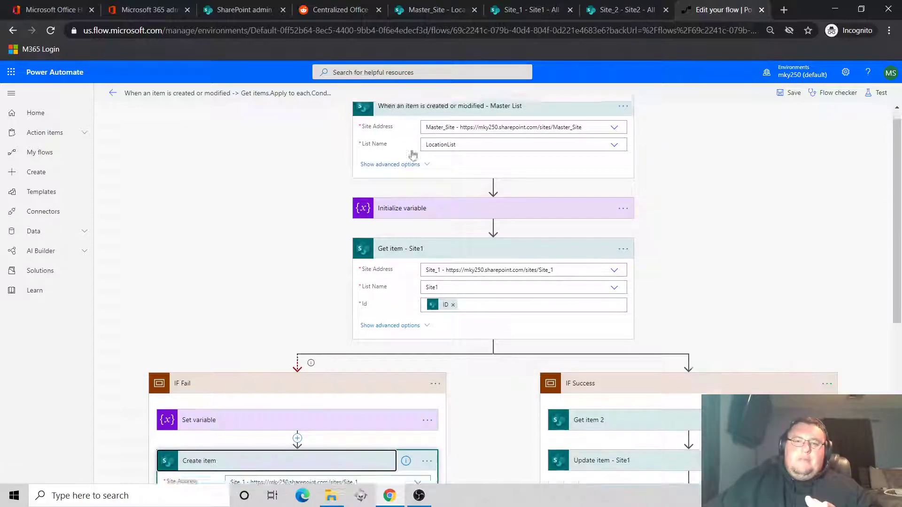
{"action": "scroll", "coordinate": [413, 155], "scroll_direction": "down", "scroll_amount": 6}
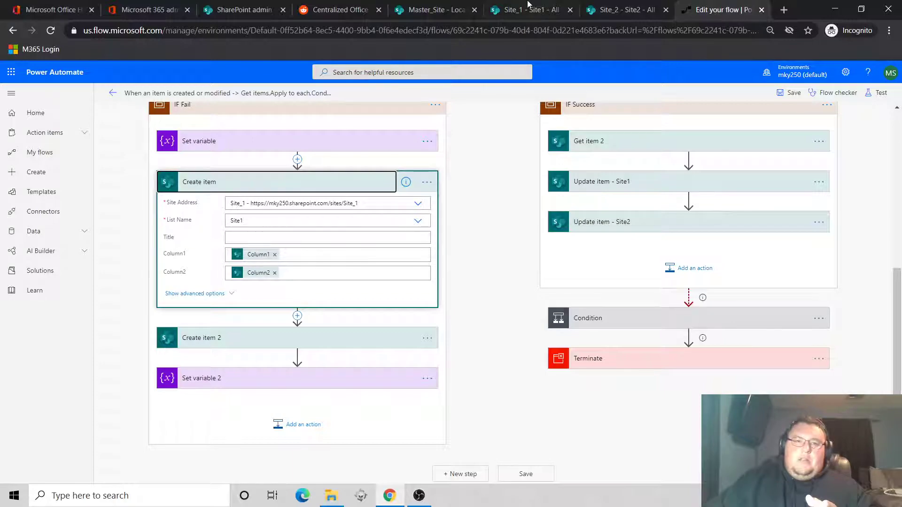
{"action": "left_click", "coordinate": [446, 10]}
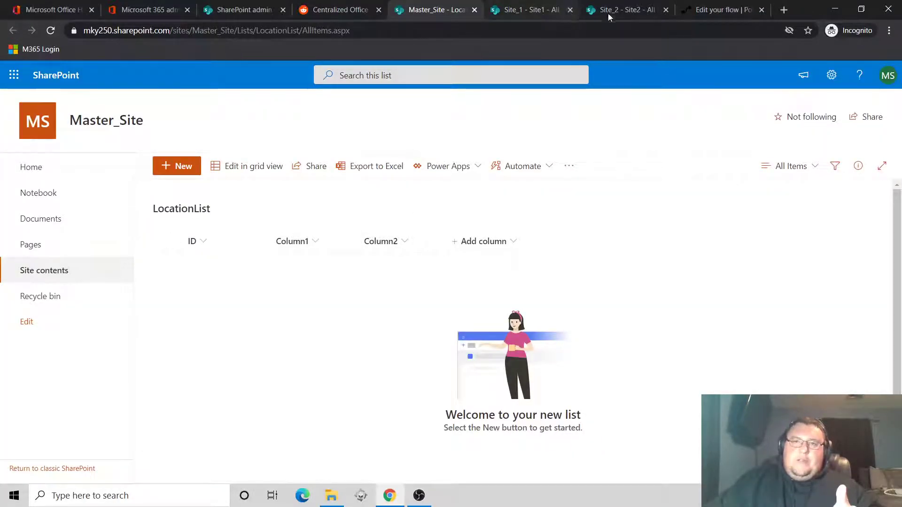
{"action": "left_click", "coordinate": [719, 9]}
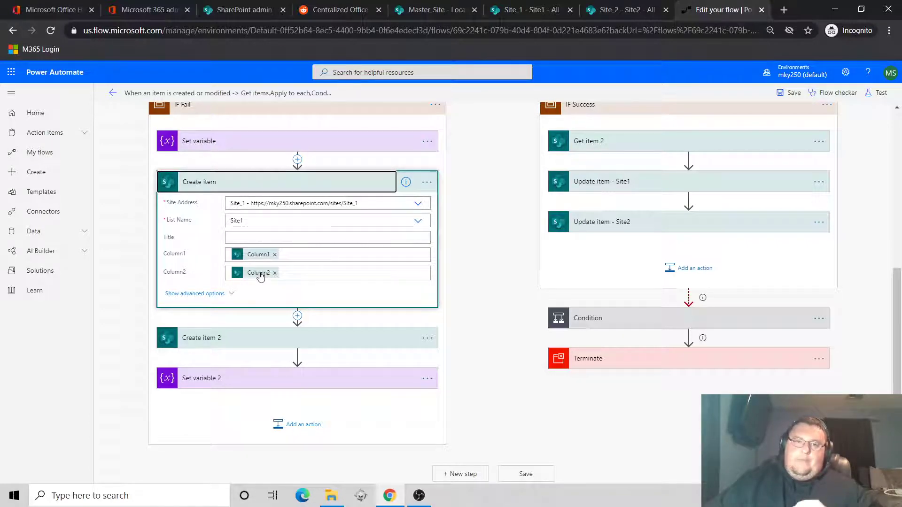
{"action": "mouse_move", "coordinate": [260, 275]}
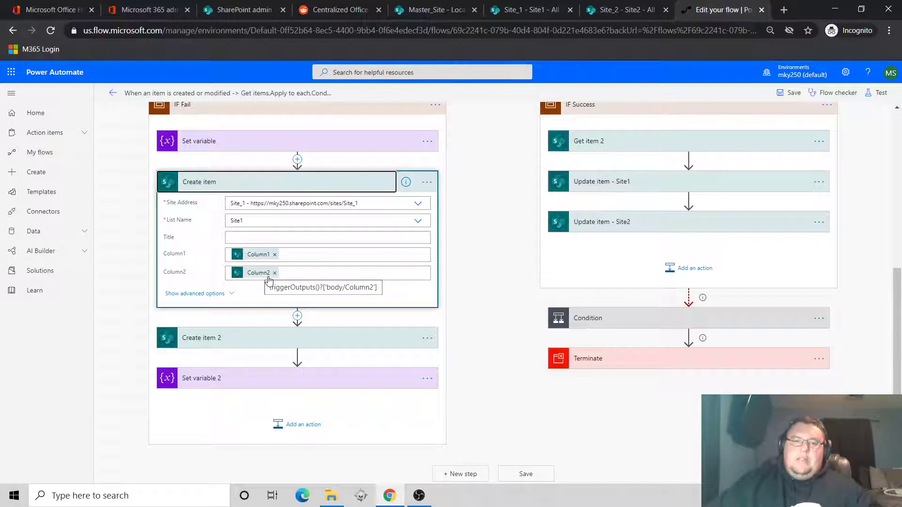
Step: Expand Create item 2 to examine its site, list and column mappings, then collapse the IF Fail scope
{"action": "left_click", "coordinate": [263, 338]}
{"action": "scroll", "coordinate": [264, 337], "scroll_direction": "down", "scroll_amount": 3}
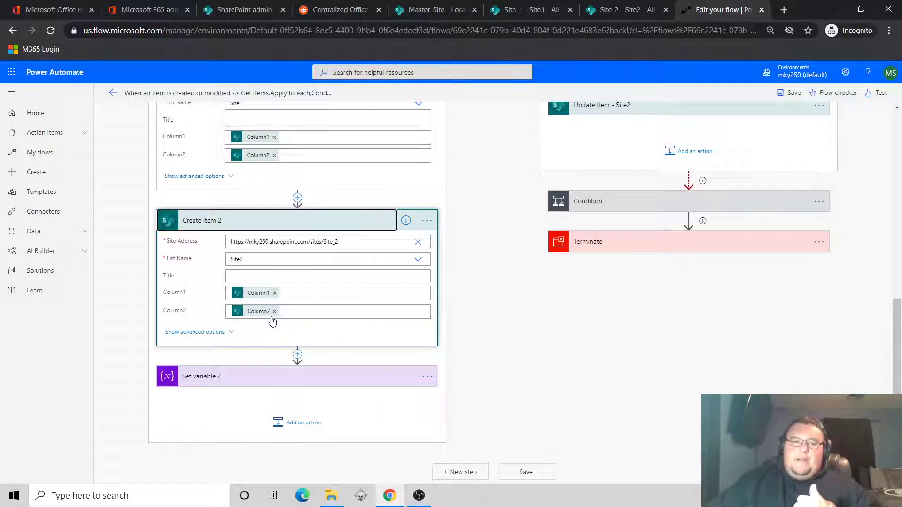
{"action": "scroll", "coordinate": [352, 343], "scroll_direction": "up", "scroll_amount": 3}
{"action": "scroll", "coordinate": [363, 354], "scroll_direction": "up", "scroll_amount": 1}
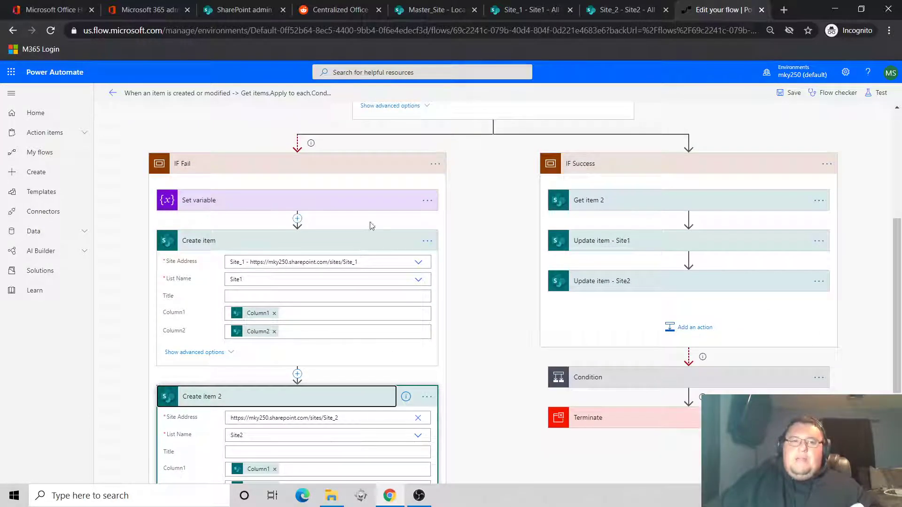
{"action": "left_click", "coordinate": [363, 166]}
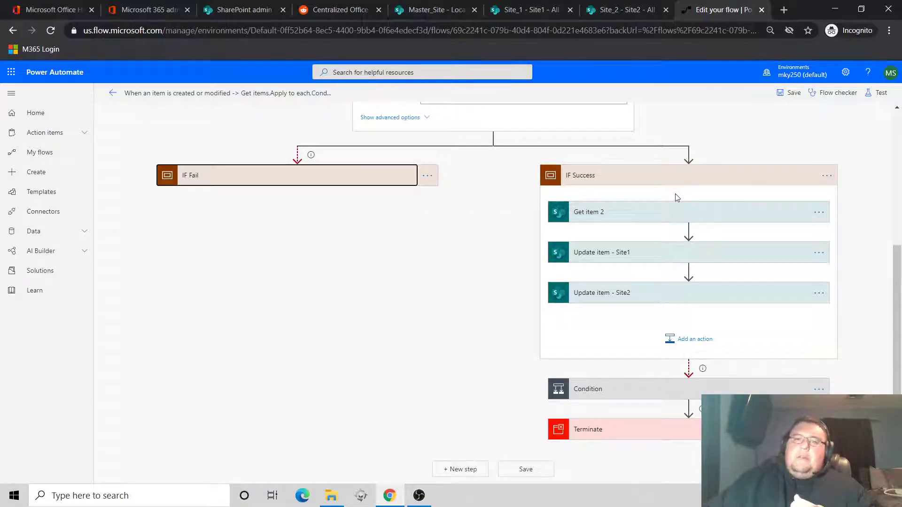
Step: Examine the Master List trigger and the Id lookup in Get item - Site1 alongside the actions in the IF Success scope
{"action": "scroll", "coordinate": [677, 197], "scroll_direction": "up", "scroll_amount": 1}
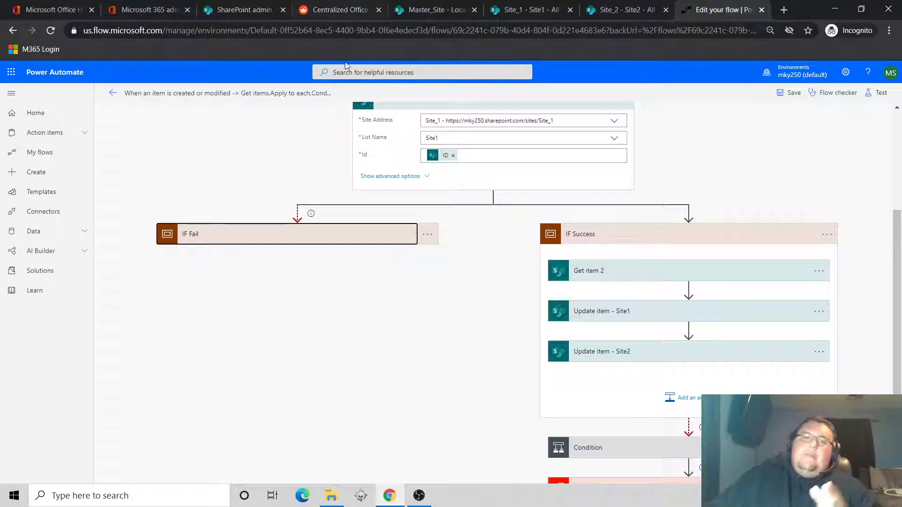
{"action": "scroll", "coordinate": [540, 206], "scroll_direction": "up", "scroll_amount": 3}
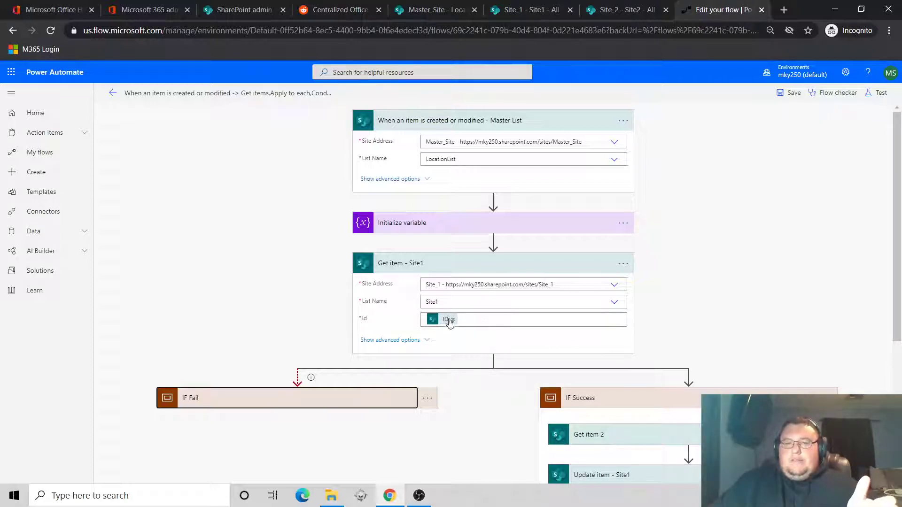
{"action": "scroll", "coordinate": [582, 331], "scroll_direction": "down", "scroll_amount": 3}
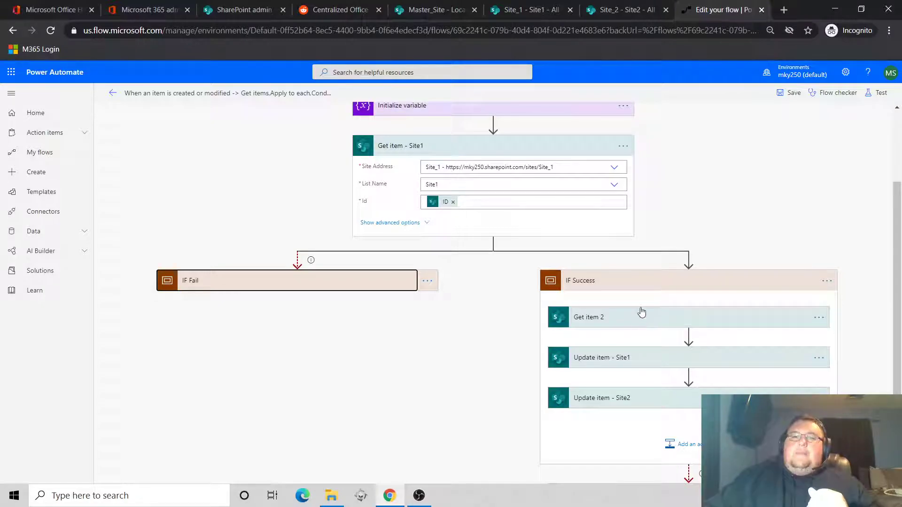
{"action": "scroll", "coordinate": [731, 222], "scroll_direction": "up", "scroll_amount": 2}
{"action": "scroll", "coordinate": [730, 222], "scroll_direction": "down", "scroll_amount": 2}
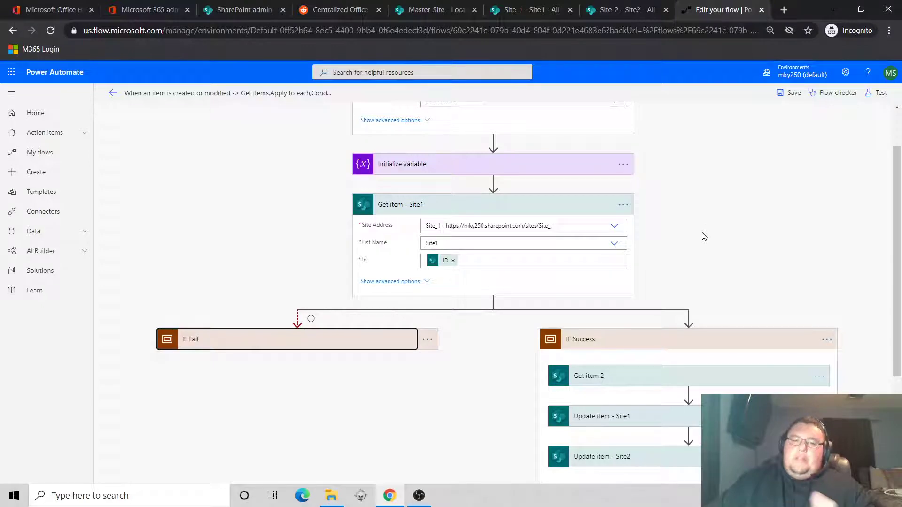
{"action": "scroll", "coordinate": [676, 247], "scroll_direction": "up", "scroll_amount": 1}
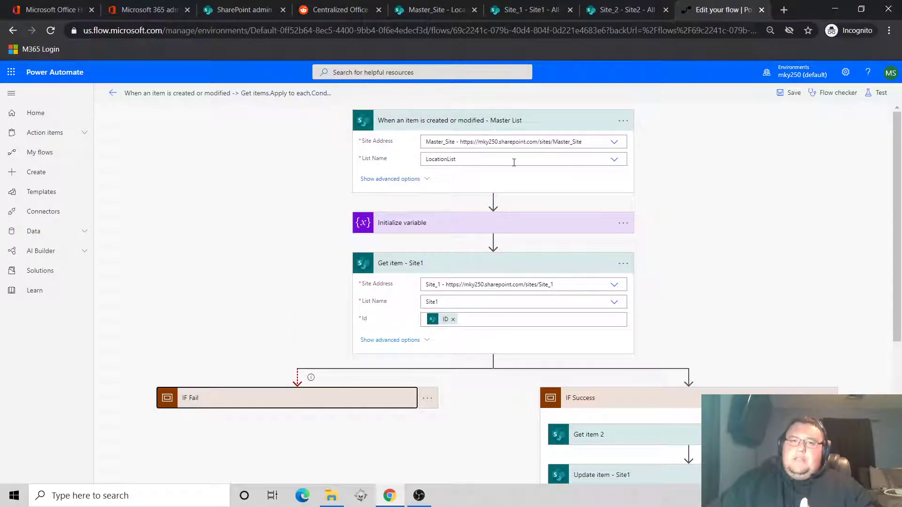
{"action": "scroll", "coordinate": [669, 209], "scroll_direction": "down", "scroll_amount": 3}
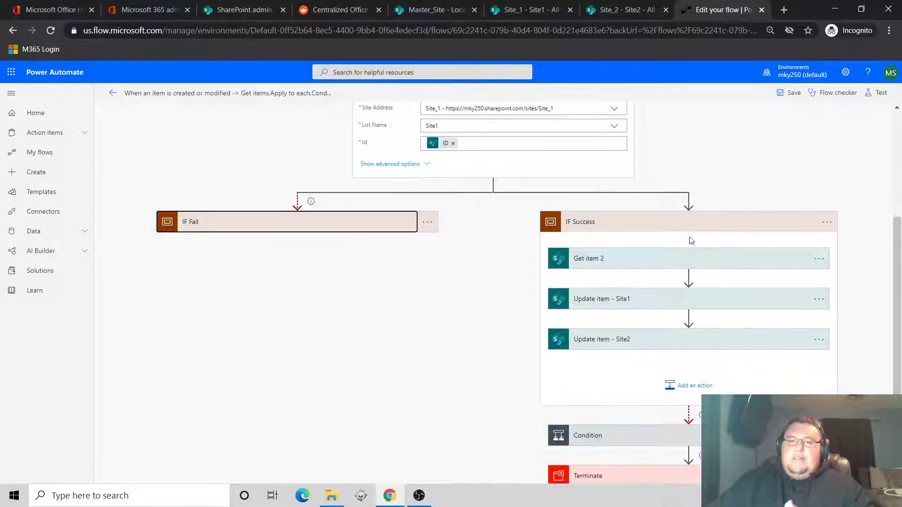
{"action": "scroll", "coordinate": [492, 262], "scroll_direction": "up", "scroll_amount": 2}
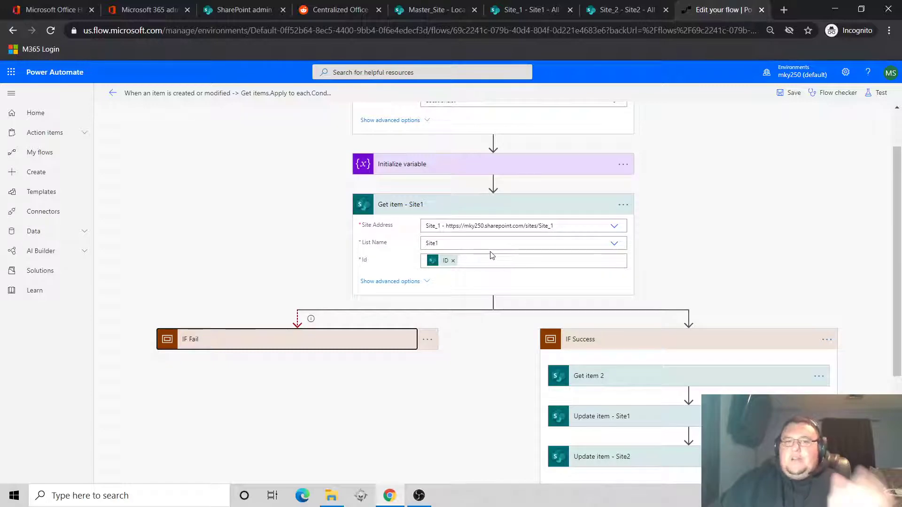
{"action": "scroll", "coordinate": [650, 310], "scroll_direction": "down", "scroll_amount": 1}
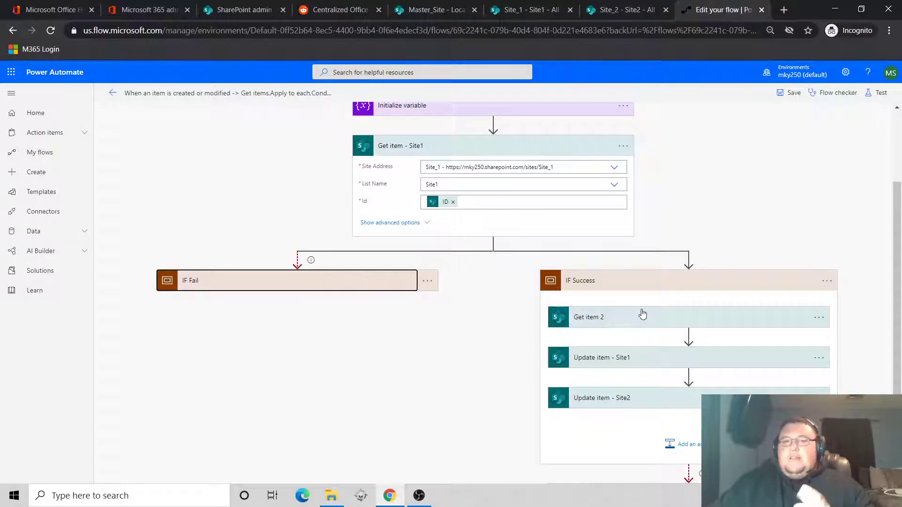
Step: Expand Get item 2 in the IF Success scope and compare its site address, list name and Id with Get item - Site1
{"action": "left_click", "coordinate": [642, 319]}
{"action": "scroll", "coordinate": [695, 235], "scroll_direction": "down", "scroll_amount": 2}
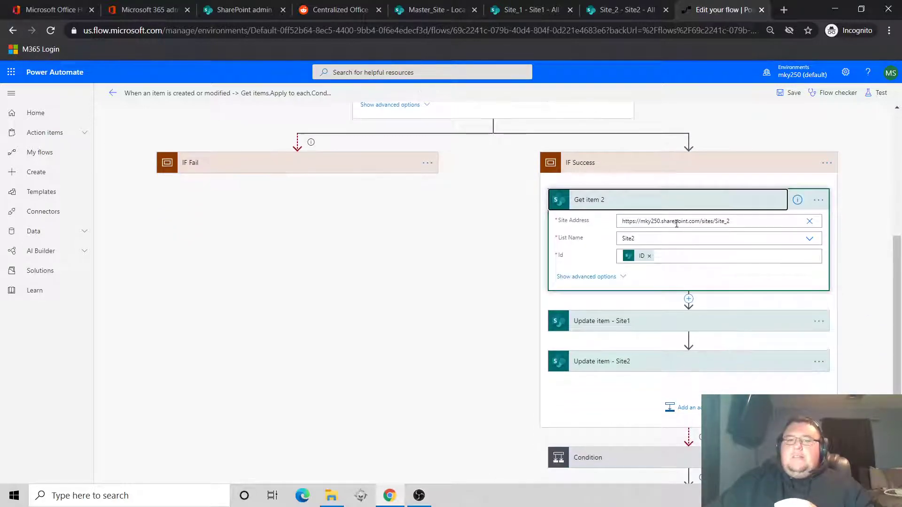
{"action": "scroll", "coordinate": [706, 241], "scroll_direction": "up", "scroll_amount": 3}
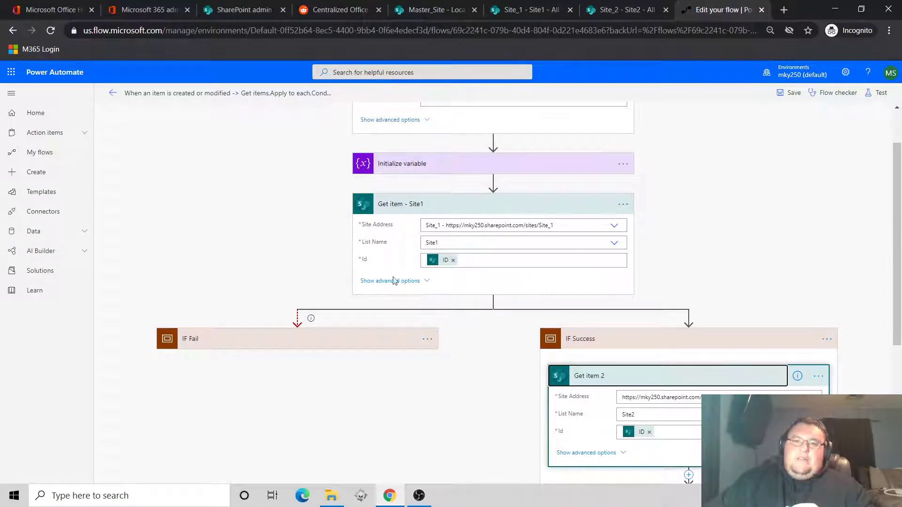
Step: Review the IF Fail scope's run-after settings for Get item - Site1 and cancel out without changes
{"action": "left_click", "coordinate": [224, 342]}
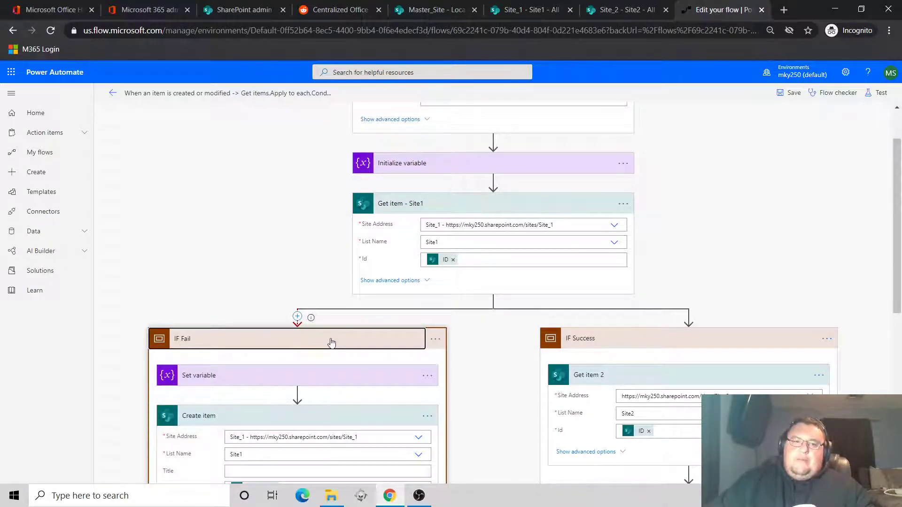
{"action": "left_click", "coordinate": [309, 337]}
{"action": "left_click", "coordinate": [427, 339]}
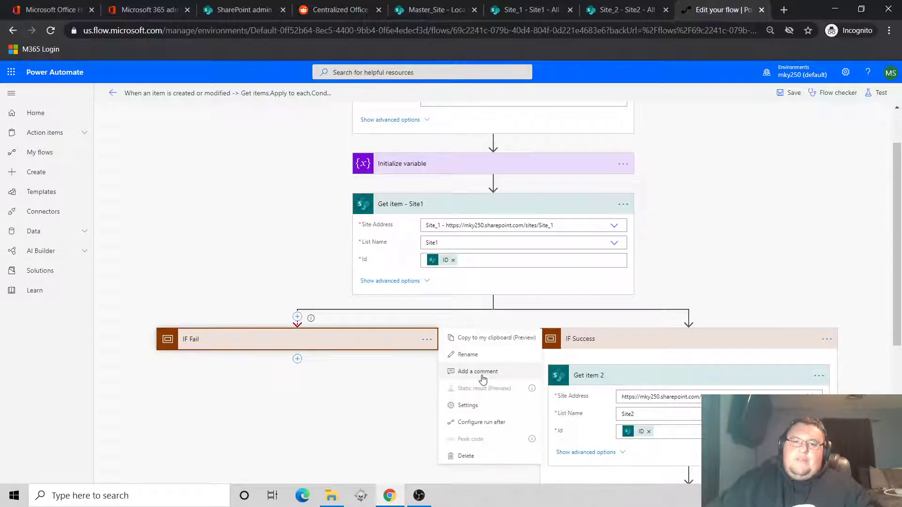
{"action": "left_click", "coordinate": [482, 421]}
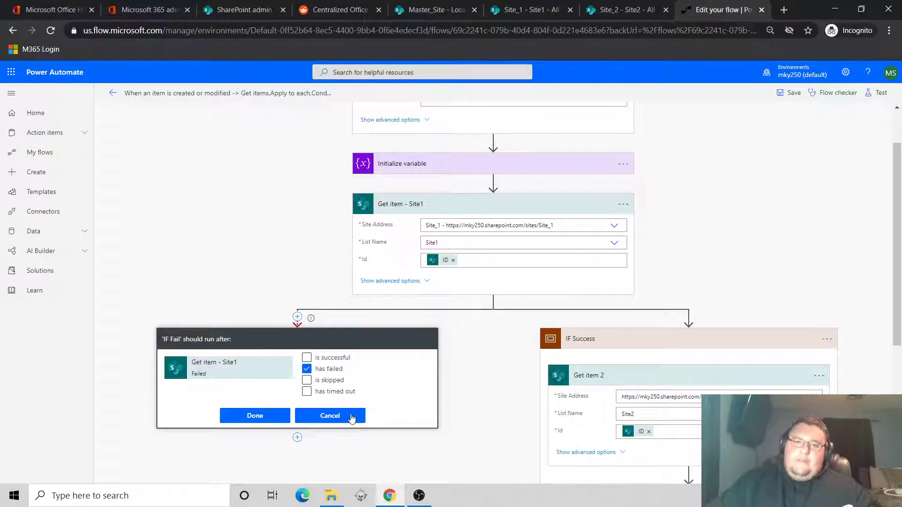
{"action": "left_click", "coordinate": [351, 416]}
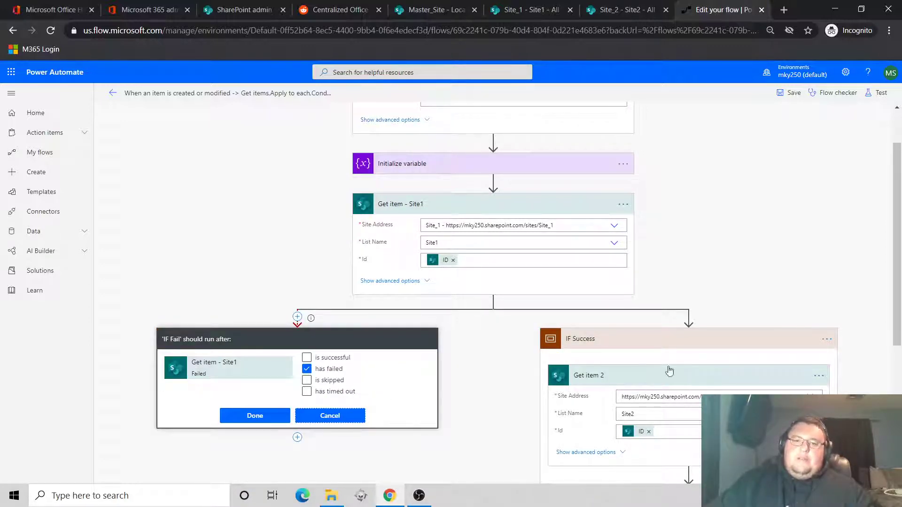
Step: Review the IF Success scope's run-after settings for Get item - Site1 and cancel out without changes
{"action": "left_click", "coordinate": [827, 339]}
{"action": "left_click", "coordinate": [756, 422]}
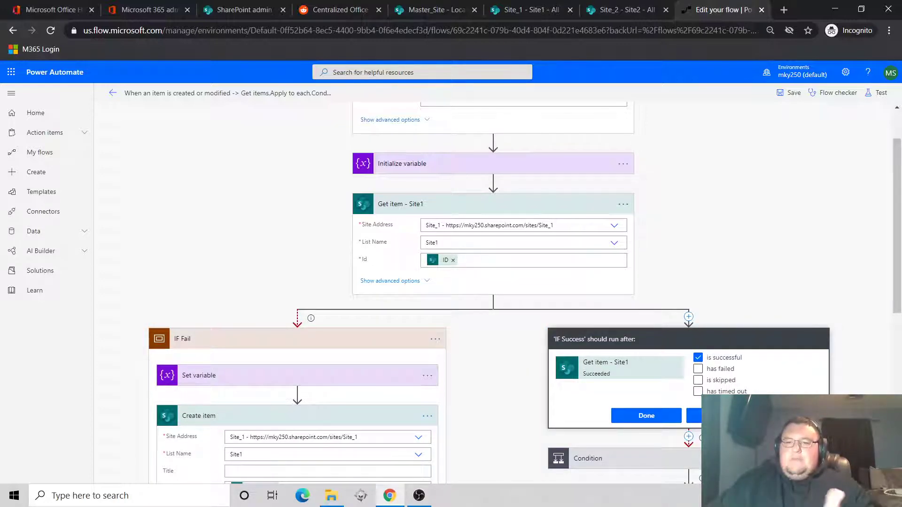
{"action": "left_click", "coordinate": [723, 415]}
Step: Expand Update item - Site1 and Update item - Site2 in the IF Success scope and examine their site, list, Id and column mappings
{"action": "scroll", "coordinate": [750, 295], "scroll_direction": "down", "scroll_amount": 4}
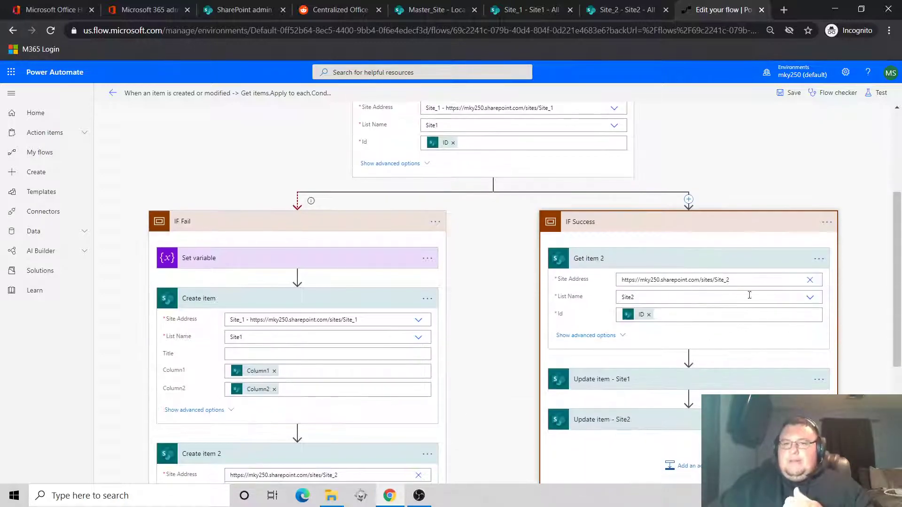
{"action": "scroll", "coordinate": [751, 290], "scroll_direction": "up", "scroll_amount": 1}
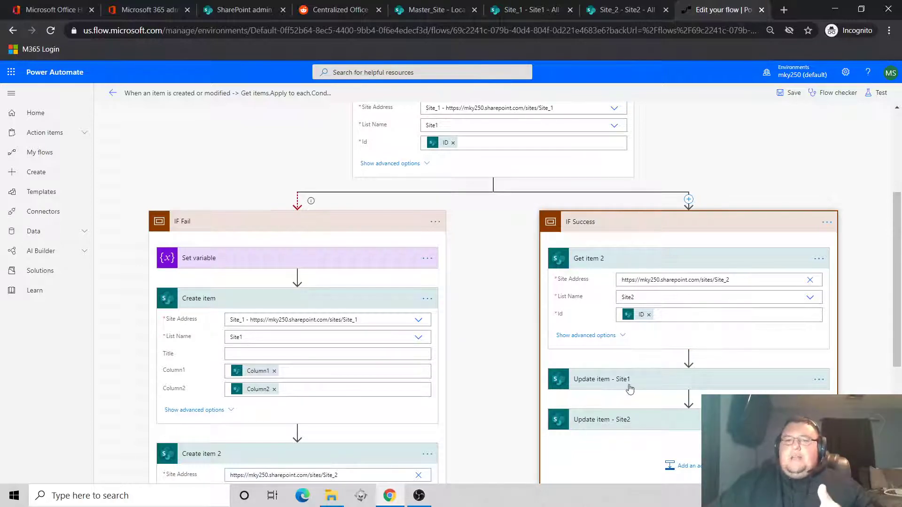
{"action": "scroll", "coordinate": [648, 371], "scroll_direction": "down", "scroll_amount": 1}
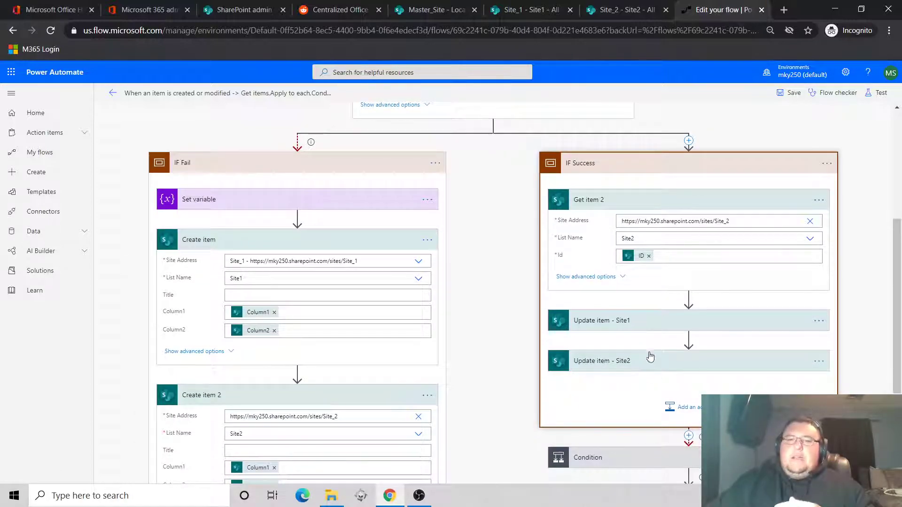
{"action": "scroll", "coordinate": [649, 360], "scroll_direction": "up", "scroll_amount": 2}
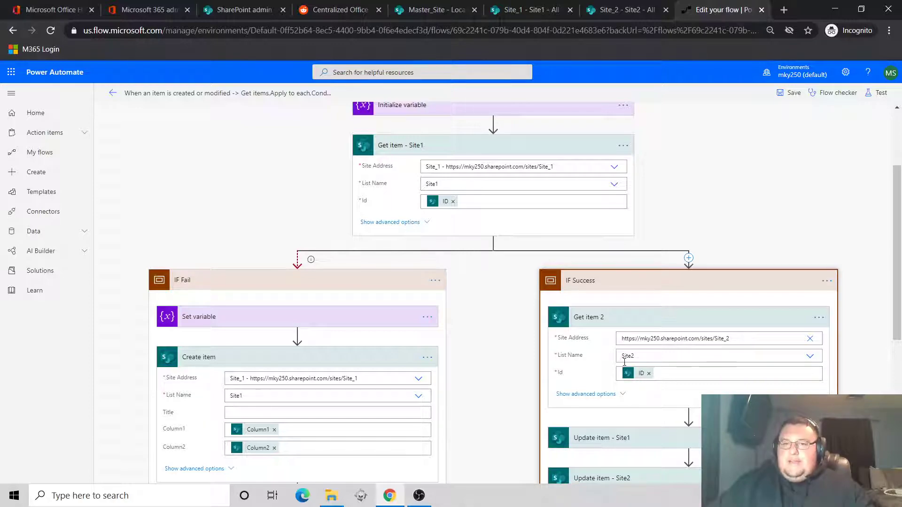
{"action": "scroll", "coordinate": [624, 364], "scroll_direction": "up", "scroll_amount": 1}
{"action": "scroll", "coordinate": [623, 329], "scroll_direction": "down", "scroll_amount": 4}
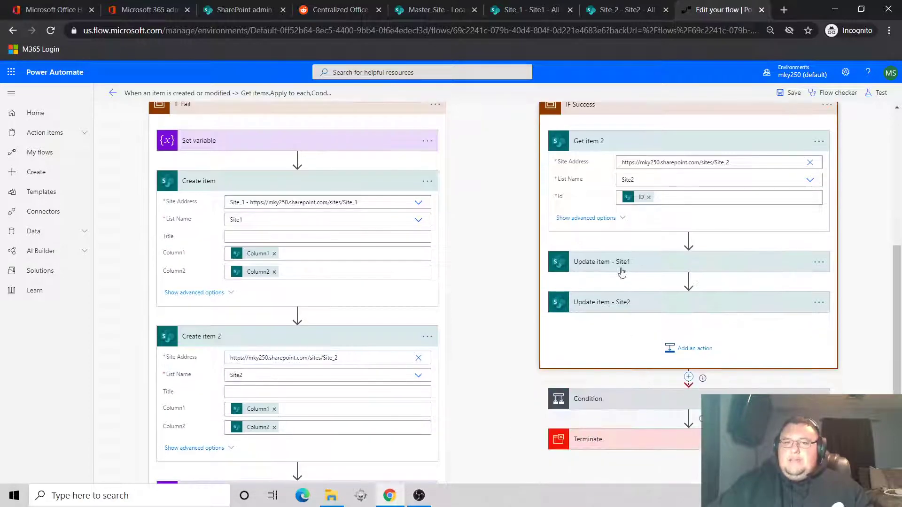
{"action": "left_click", "coordinate": [622, 270]}
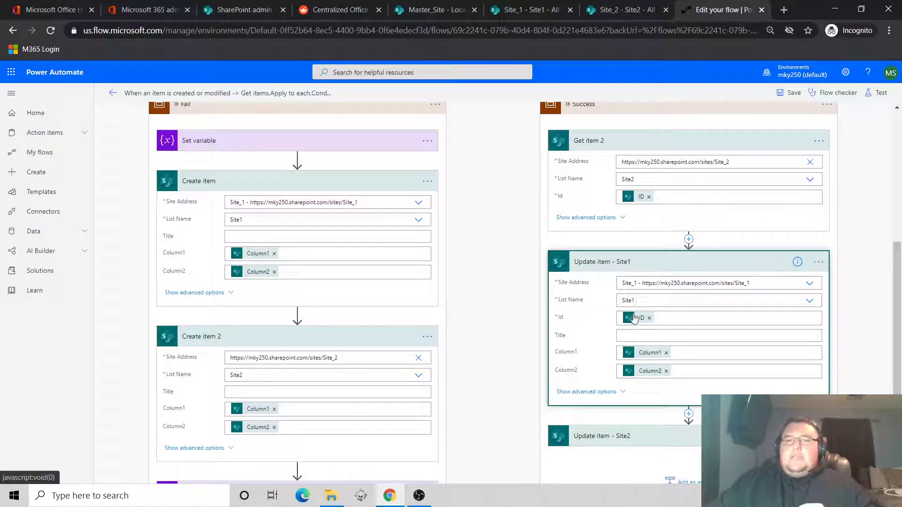
{"action": "left_click", "coordinate": [625, 435]}
{"action": "scroll", "coordinate": [643, 392], "scroll_direction": "down", "scroll_amount": 3}
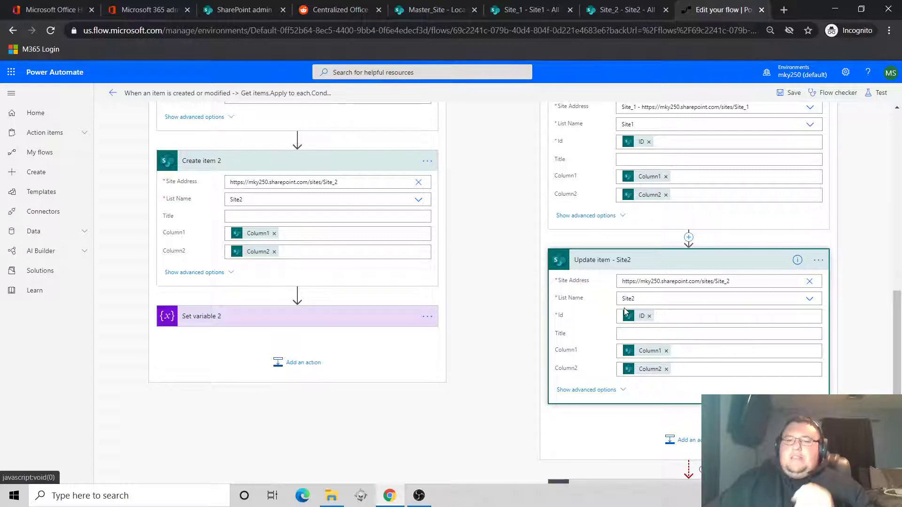
Step: Examine how Get item 2, Update item - Site1 and Update item - Site2 relate to the Master List trigger and Get item - Site1
{"action": "scroll", "coordinate": [631, 318], "scroll_direction": "up", "scroll_amount": 1}
{"action": "scroll", "coordinate": [630, 318], "scroll_direction": "up", "scroll_amount": 3}
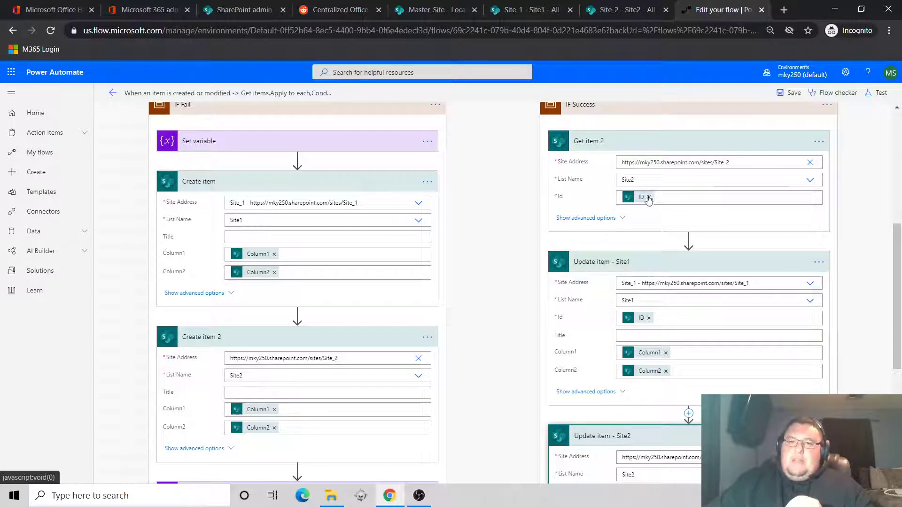
{"action": "scroll", "coordinate": [632, 208], "scroll_direction": "up", "scroll_amount": 6}
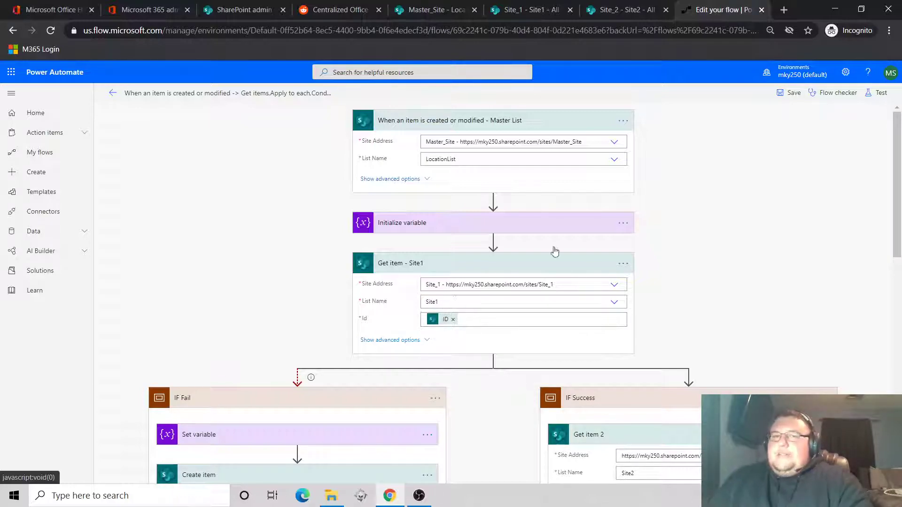
{"action": "scroll", "coordinate": [554, 251], "scroll_direction": "down", "scroll_amount": 5}
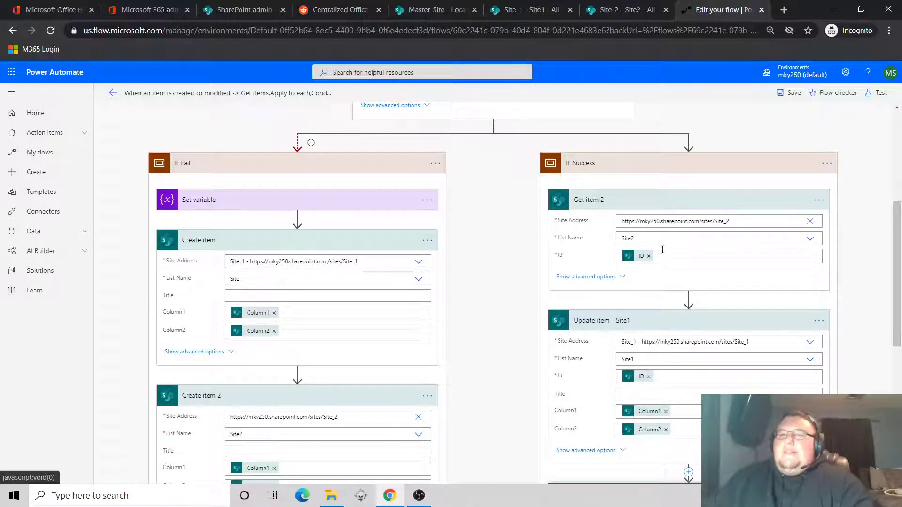
{"action": "scroll", "coordinate": [654, 232], "scroll_direction": "down", "scroll_amount": 3}
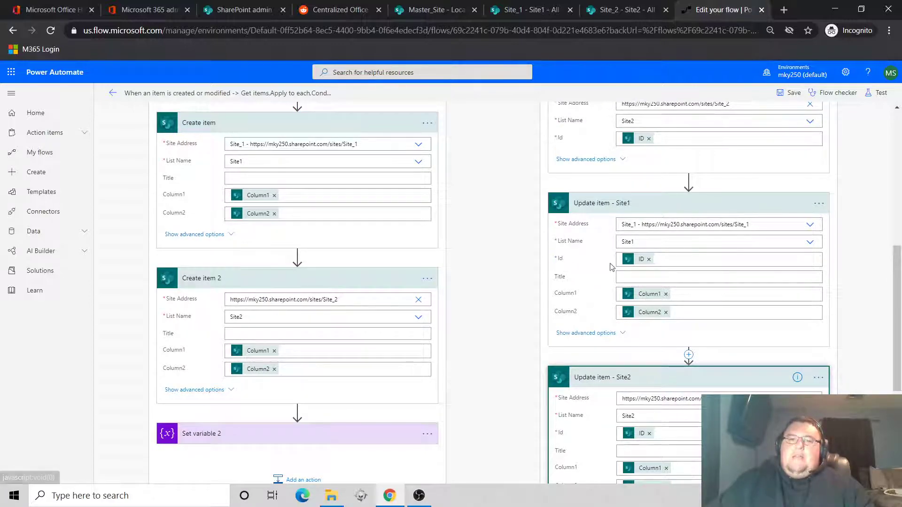
{"action": "left_click", "coordinate": [637, 261]}
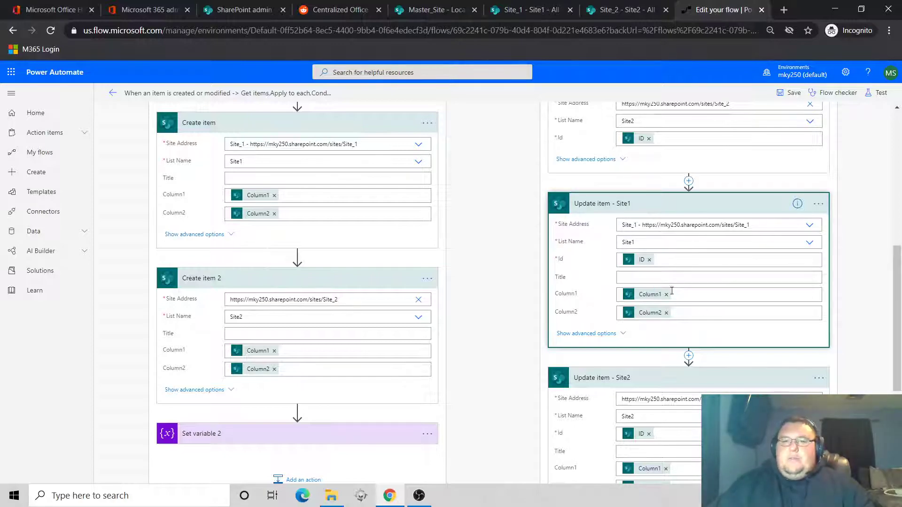
{"action": "scroll", "coordinate": [657, 318], "scroll_direction": "up", "scroll_amount": 8}
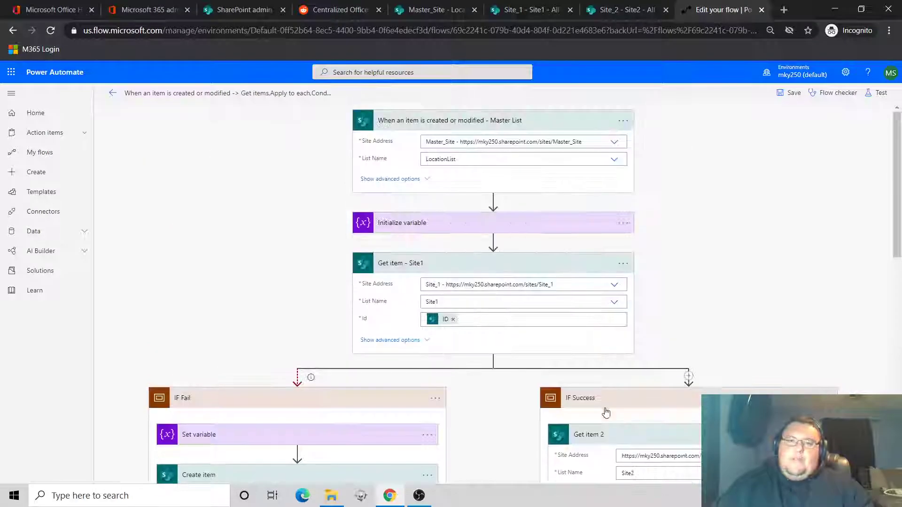
{"action": "scroll", "coordinate": [623, 437], "scroll_direction": "down", "scroll_amount": 5}
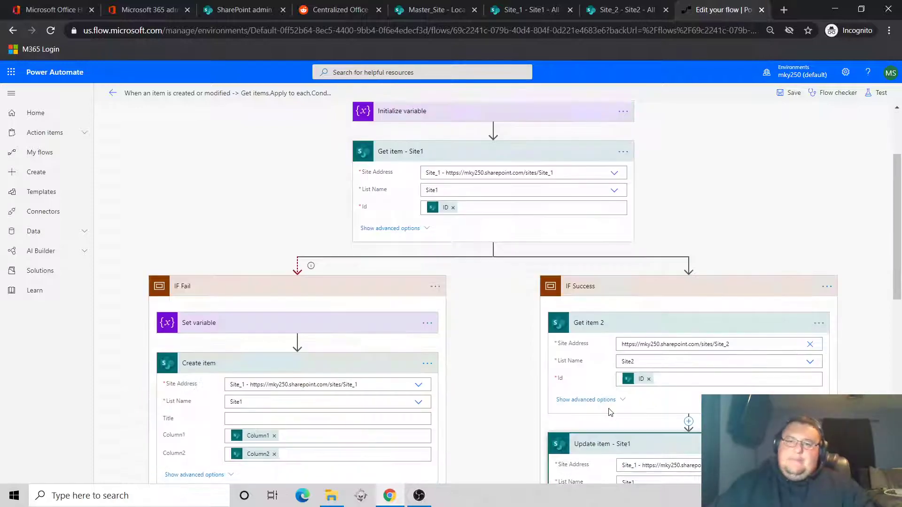
{"action": "scroll", "coordinate": [686, 377], "scroll_direction": "down", "scroll_amount": 3}
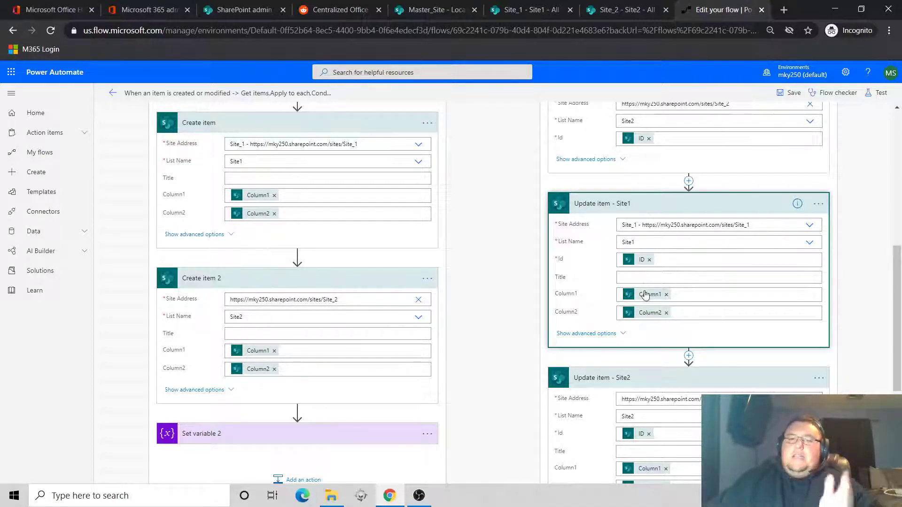
{"action": "scroll", "coordinate": [649, 310], "scroll_direction": "up", "scroll_amount": 1}
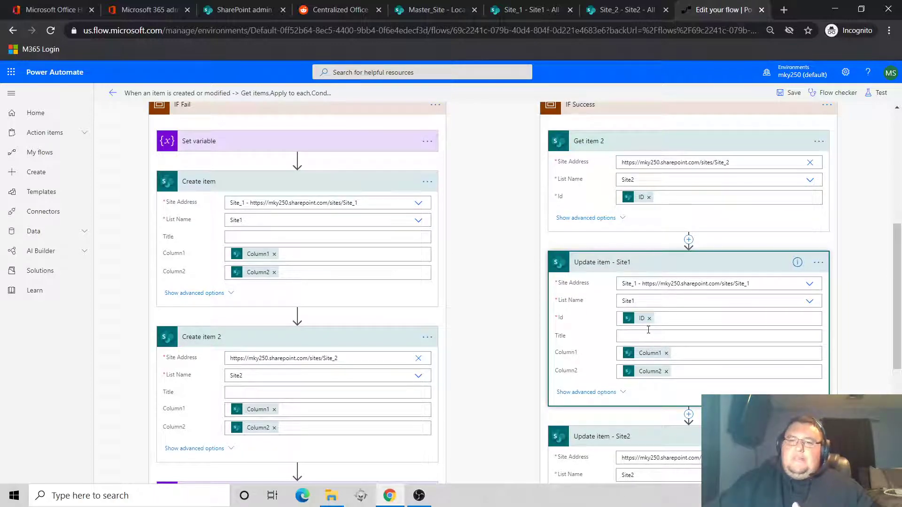
{"action": "scroll", "coordinate": [648, 329], "scroll_direction": "down", "scroll_amount": 1}
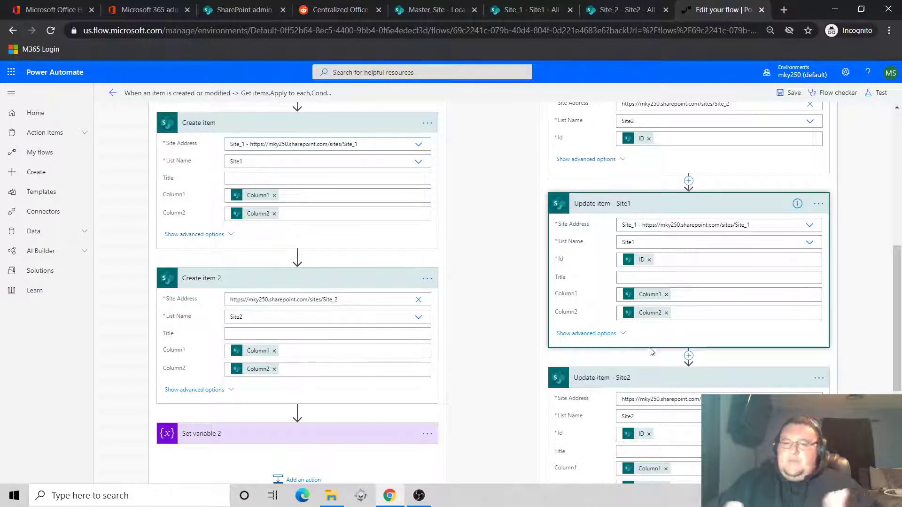
{"action": "scroll", "coordinate": [599, 294], "scroll_direction": "down", "scroll_amount": 4}
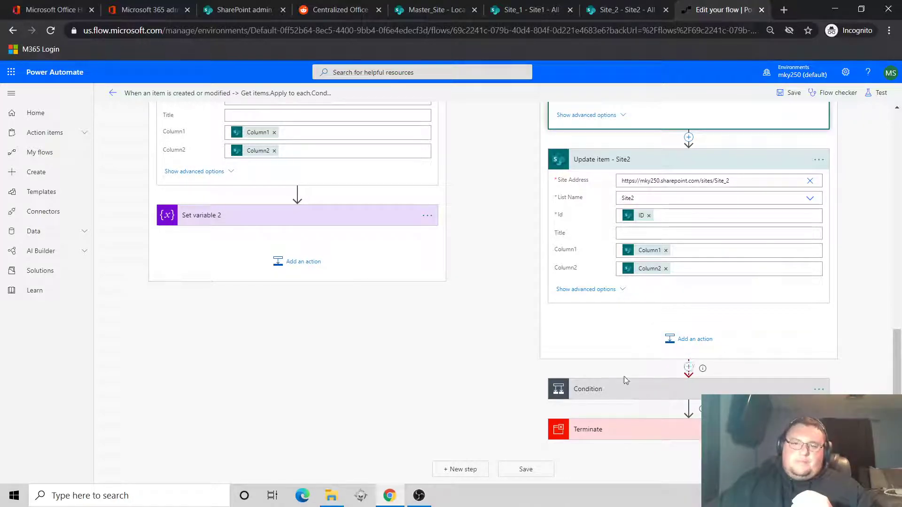
Step: Collapse the Get item 2 and Update item cards in IF Success and both Create item cards in IF Fail
{"action": "scroll", "coordinate": [625, 386], "scroll_direction": "up", "scroll_amount": 7}
{"action": "left_click", "coordinate": [630, 279]}
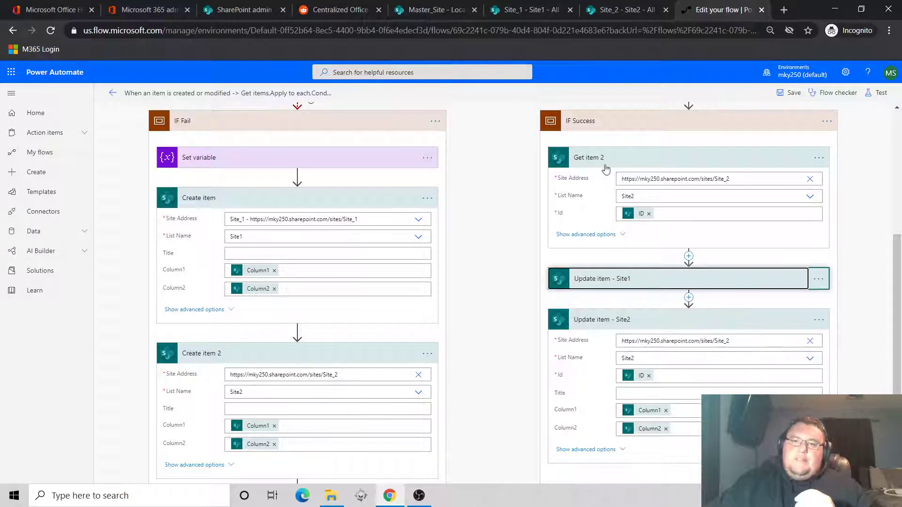
{"action": "left_click", "coordinate": [636, 237]}
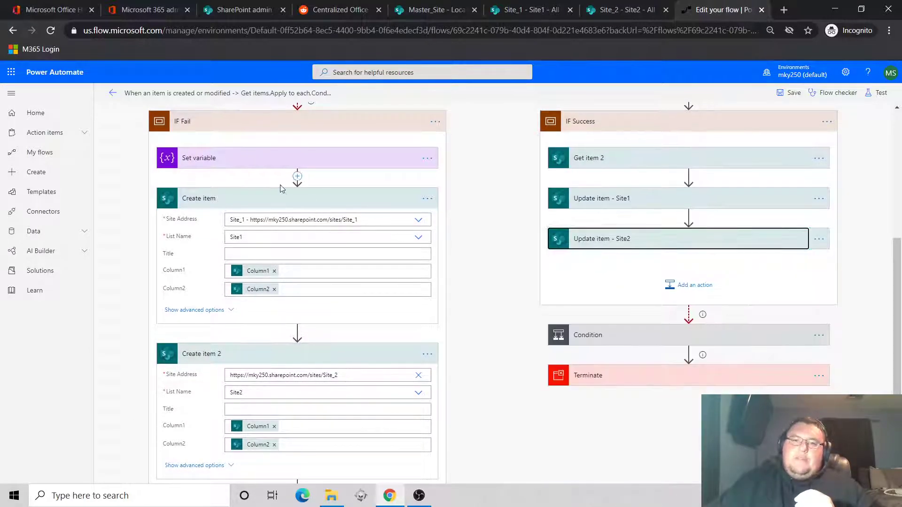
{"action": "left_click", "coordinate": [280, 198]}
{"action": "left_click", "coordinate": [284, 240]}
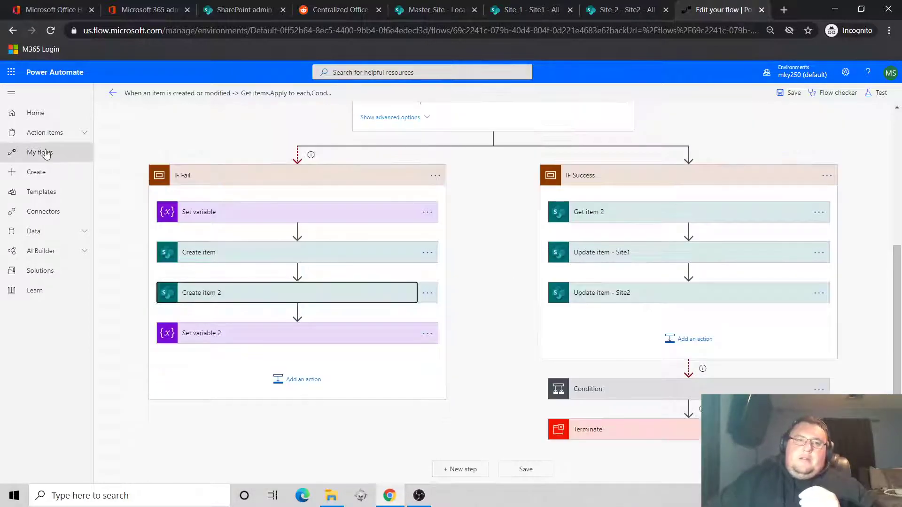
Step: Open the failed Sep 17, 09:50 PM run from the flow's 28-day run history and dismiss its error details
{"action": "left_click", "coordinate": [44, 151]}
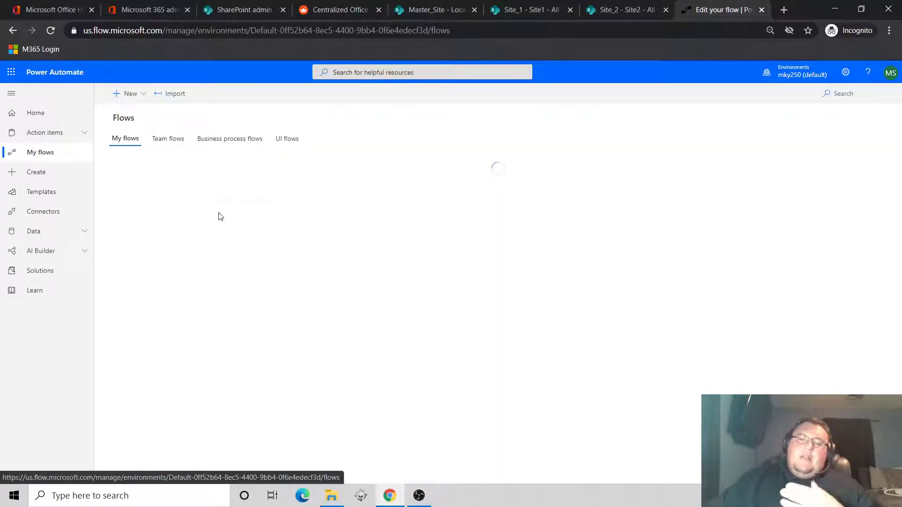
{"action": "left_click", "coordinate": [247, 201]}
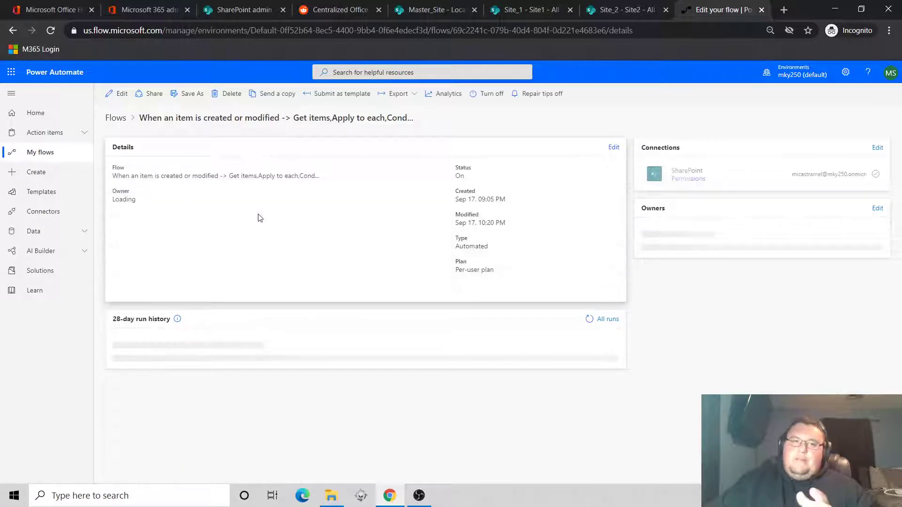
{"action": "scroll", "coordinate": [342, 372], "scroll_direction": "down", "scroll_amount": 1}
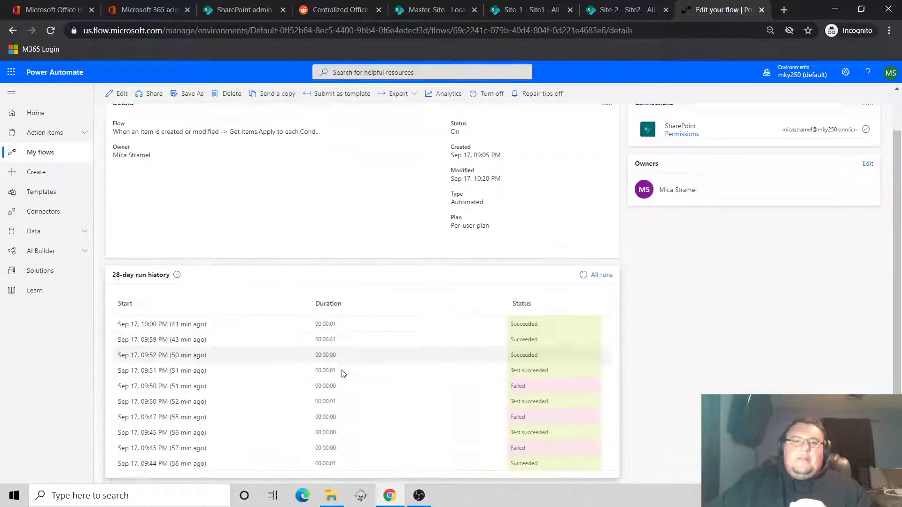
{"action": "left_click", "coordinate": [161, 387]}
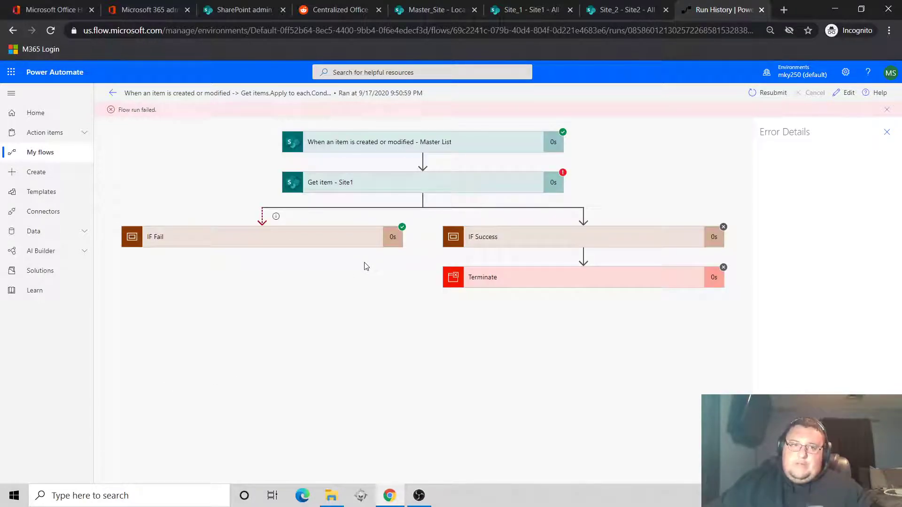
{"action": "left_click", "coordinate": [887, 132]}
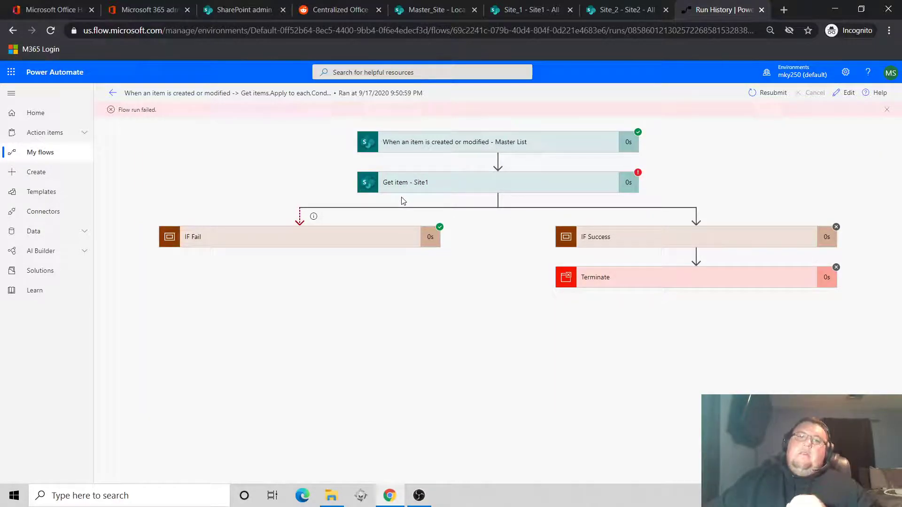
Step: Expand the IF Fail and IF Success scopes of the failed run and check the Terminate action's details
{"action": "left_click", "coordinate": [329, 238]}
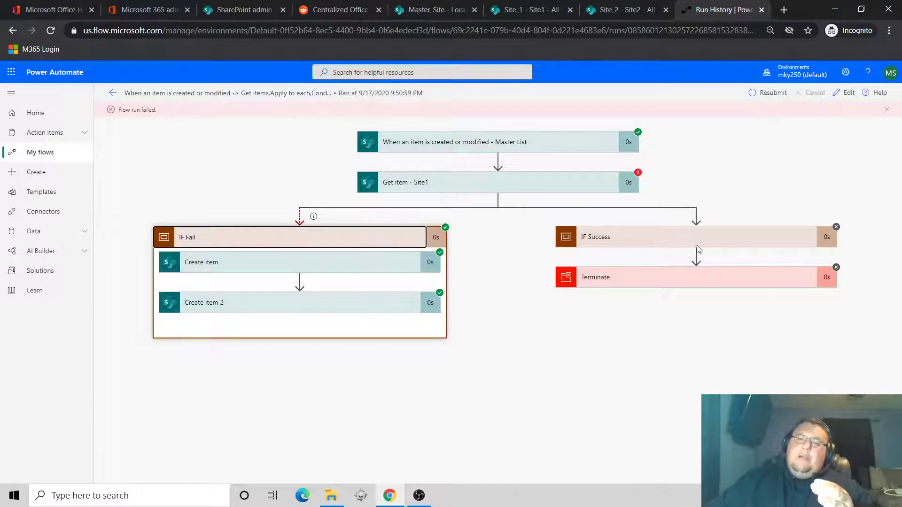
{"action": "left_click", "coordinate": [655, 238]}
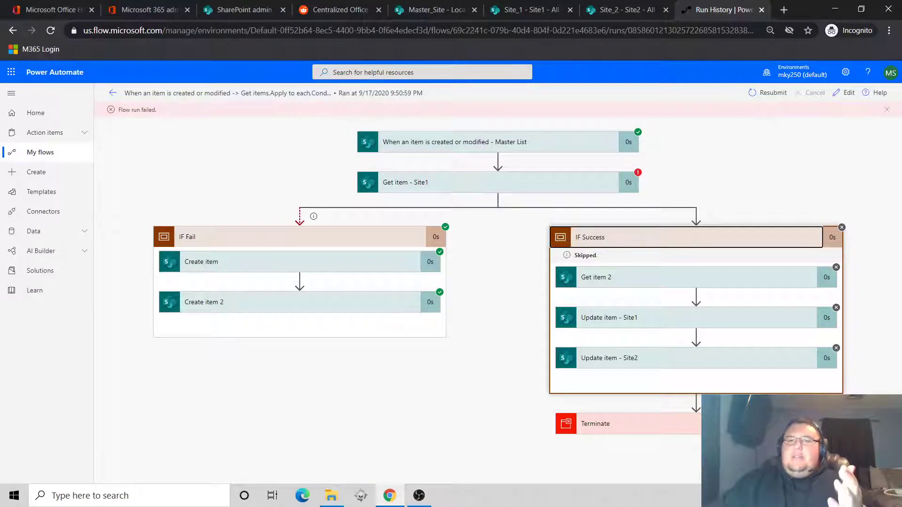
{"action": "left_click", "coordinate": [723, 424]}
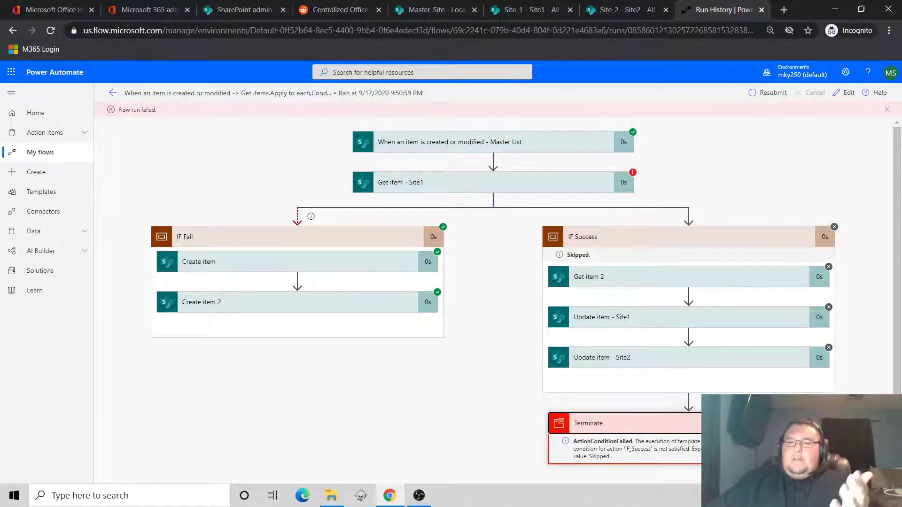
{"action": "left_click", "coordinate": [723, 423]}
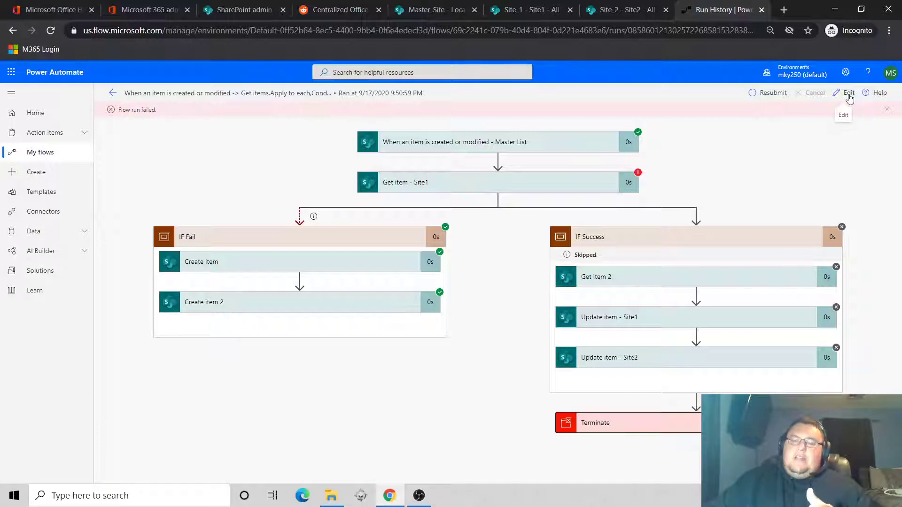
Step: Return to editing the flow and review the Status options of its Terminate action
{"action": "left_click", "coordinate": [847, 93]}
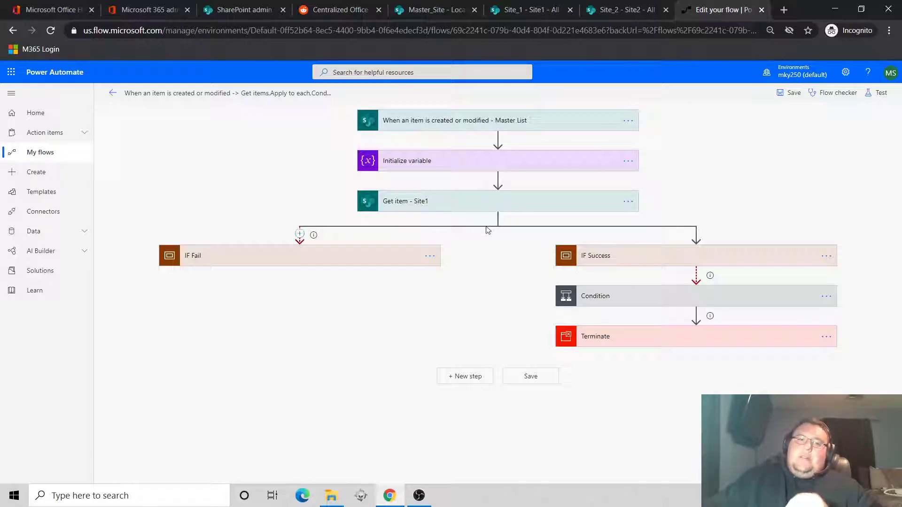
{"action": "left_click", "coordinate": [667, 342]}
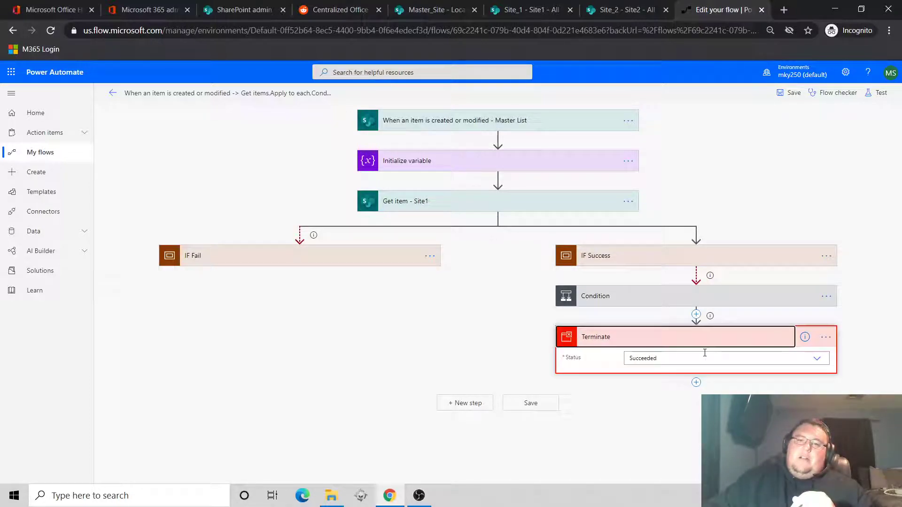
{"action": "left_click", "coordinate": [663, 358]}
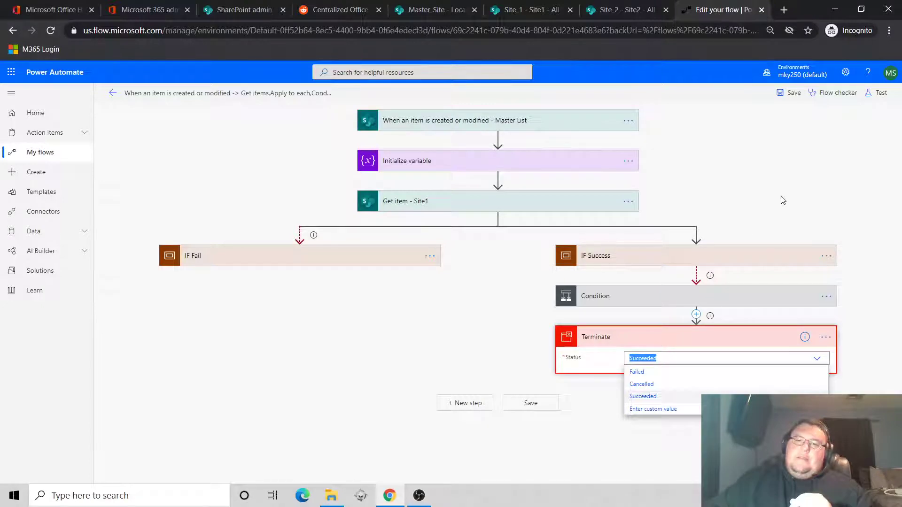
Step: Expand Initialize variable and review the Terminate variable's name, type and initial value
{"action": "left_click", "coordinate": [517, 160]}
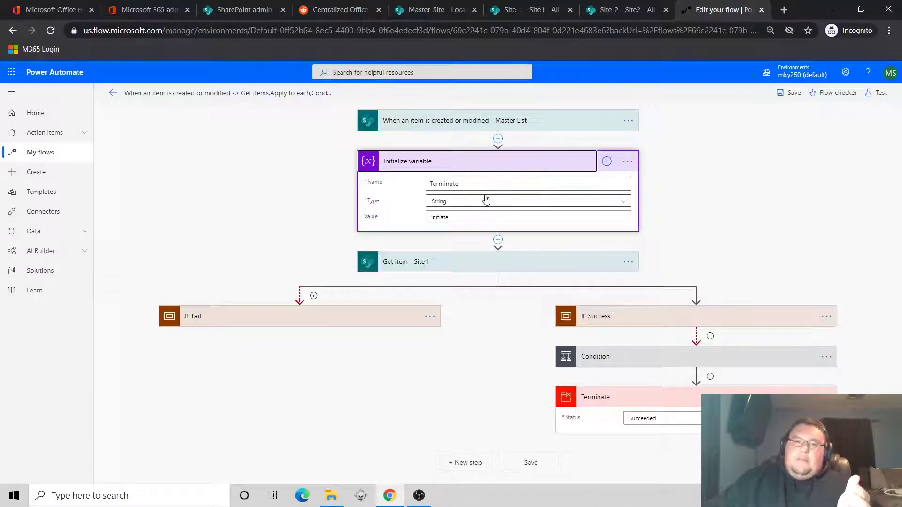
{"action": "double_click", "coordinate": [465, 218]}
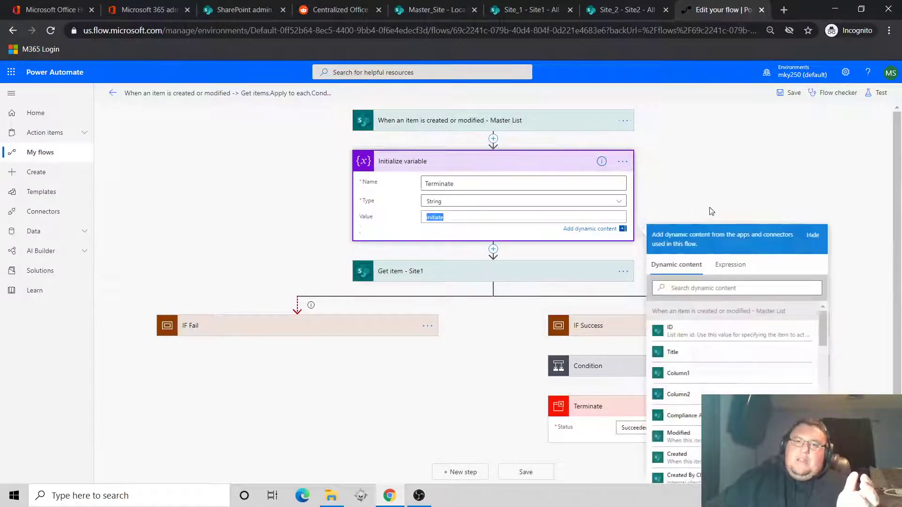
{"action": "left_click", "coordinate": [745, 163]}
Step: Expand the IF Fail and IF Success scopes and review the first Set variable action's name and value in IF Fail
{"action": "left_click", "coordinate": [336, 314]}
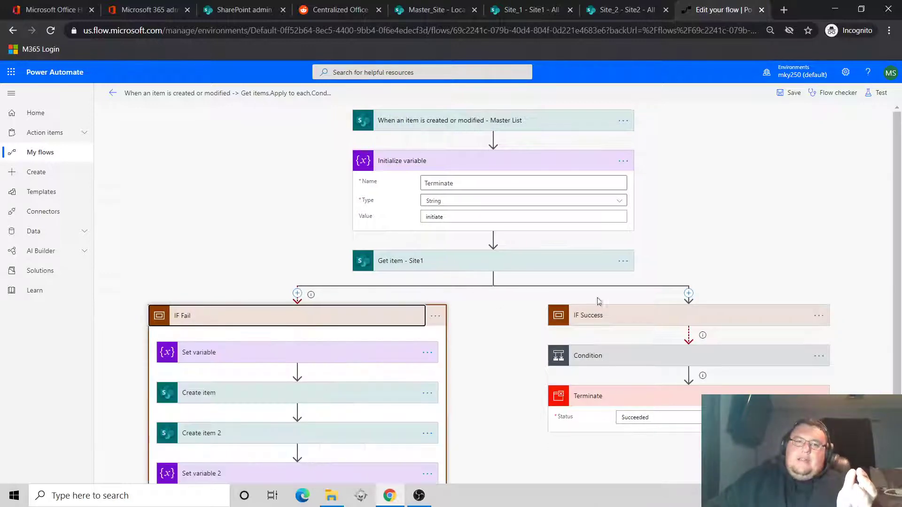
{"action": "left_click", "coordinate": [630, 316]}
{"action": "scroll", "coordinate": [647, 300], "scroll_direction": "down", "scroll_amount": 3}
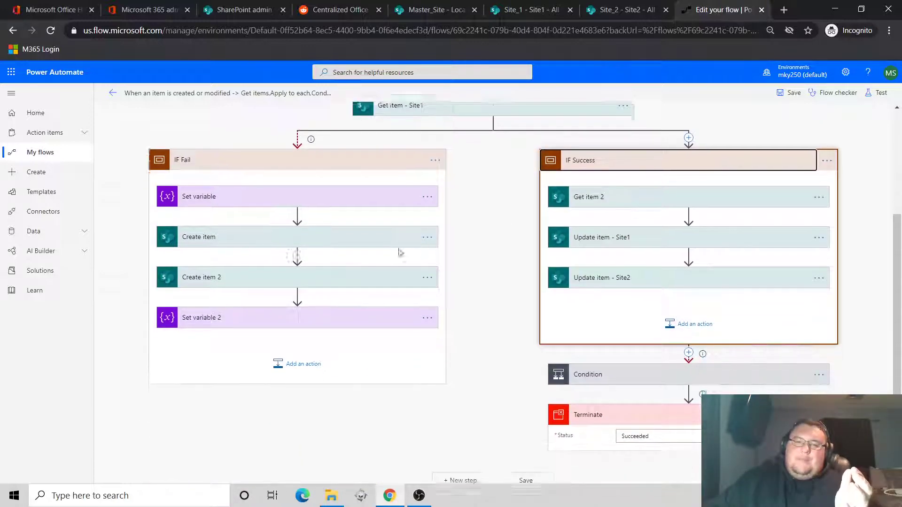
{"action": "left_click", "coordinate": [298, 188]}
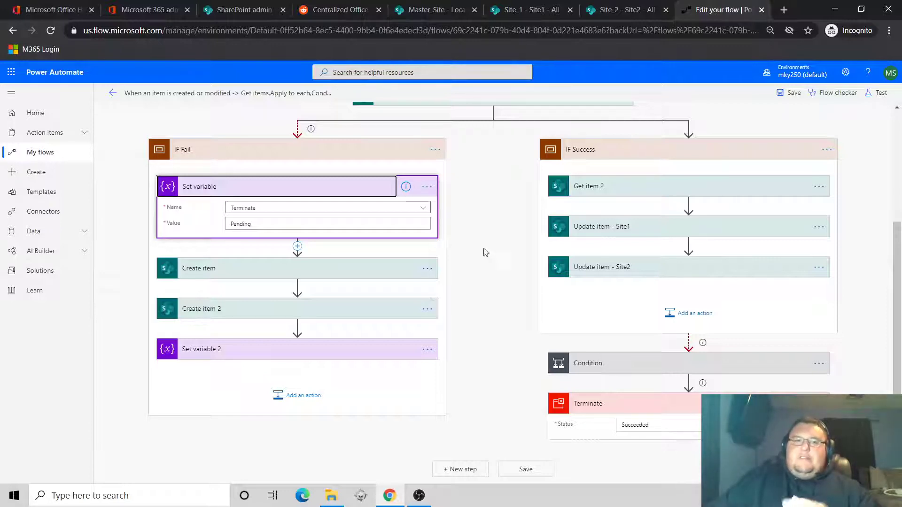
Step: Expand Get item - Site1 to review its site address, list name and Id, and trace its branches to IF Fail and IF Success
{"action": "scroll", "coordinate": [485, 252], "scroll_direction": "up", "scroll_amount": 1}
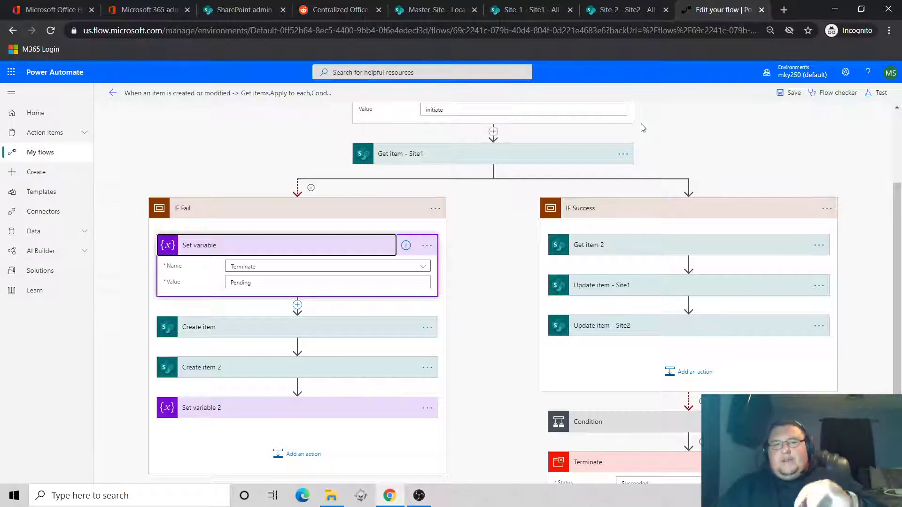
{"action": "left_click", "coordinate": [622, 162]}
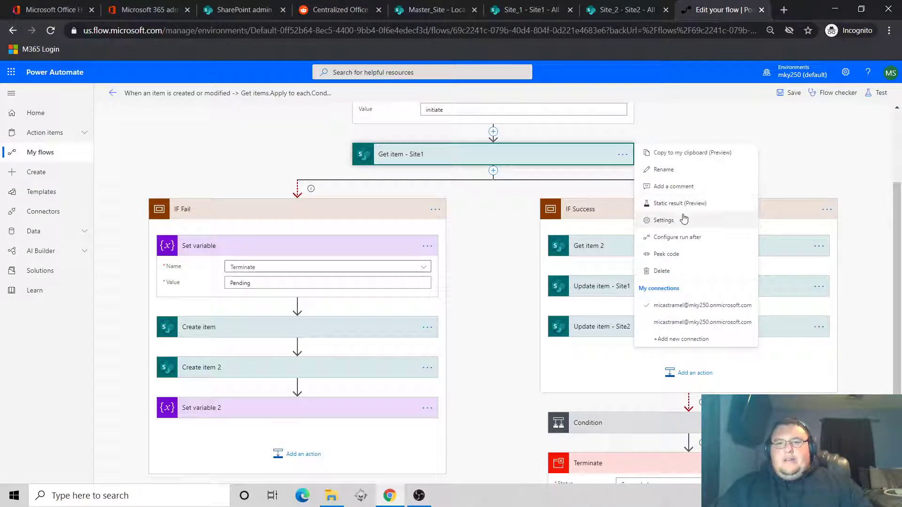
{"action": "left_click", "coordinate": [474, 153]}
{"action": "left_click", "coordinate": [474, 157]}
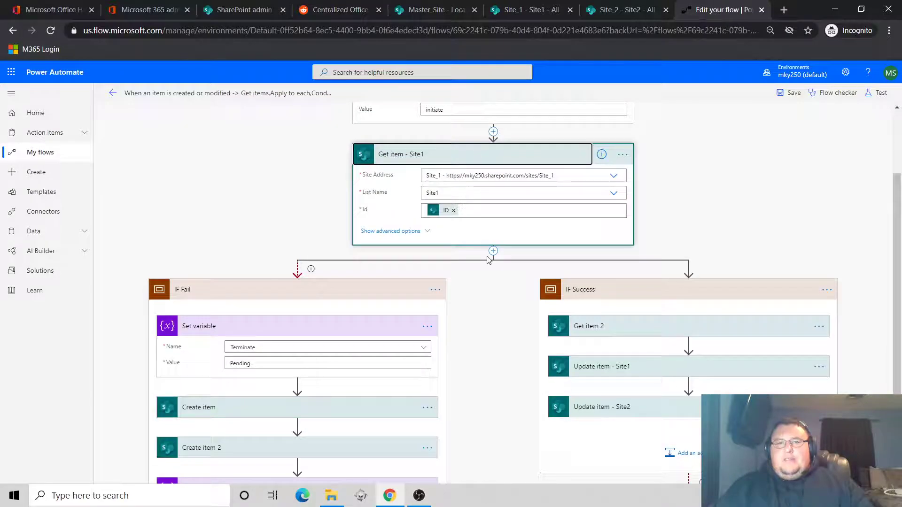
{"action": "scroll", "coordinate": [602, 166], "scroll_direction": "down", "scroll_amount": 3}
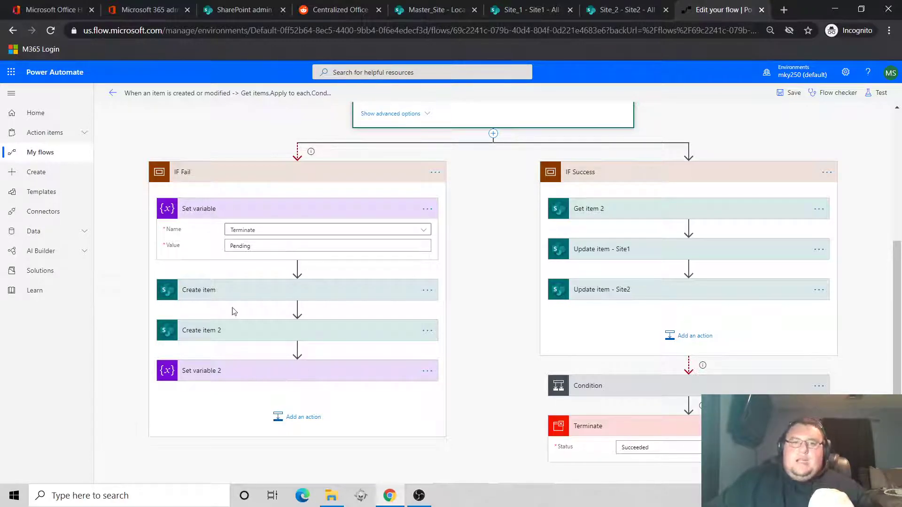
Step: Expand Set variable 2 in IF Fail to review its name and value, and trace the paths from Get item - Site1 through both scopes
{"action": "left_click", "coordinate": [247, 375]}
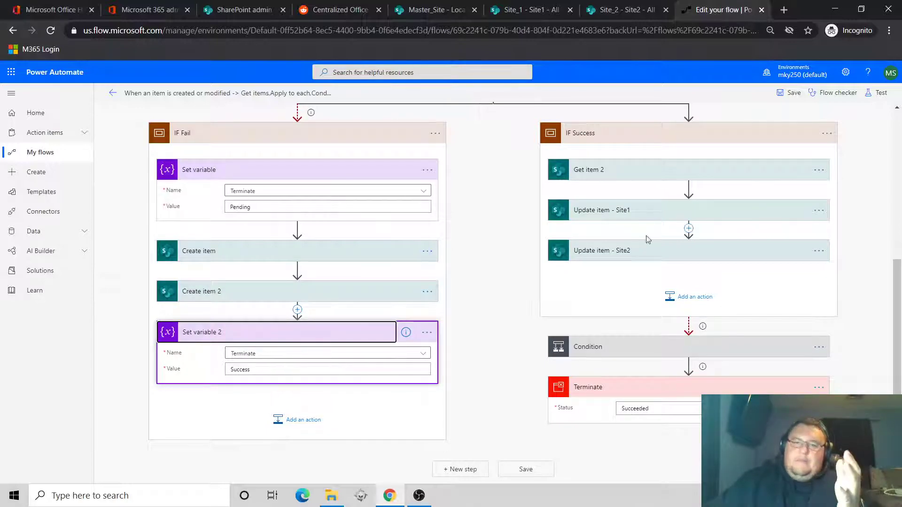
{"action": "scroll", "coordinate": [332, 220], "scroll_direction": "up", "scroll_amount": 2}
{"action": "scroll", "coordinate": [564, 285], "scroll_direction": "down", "scroll_amount": 3}
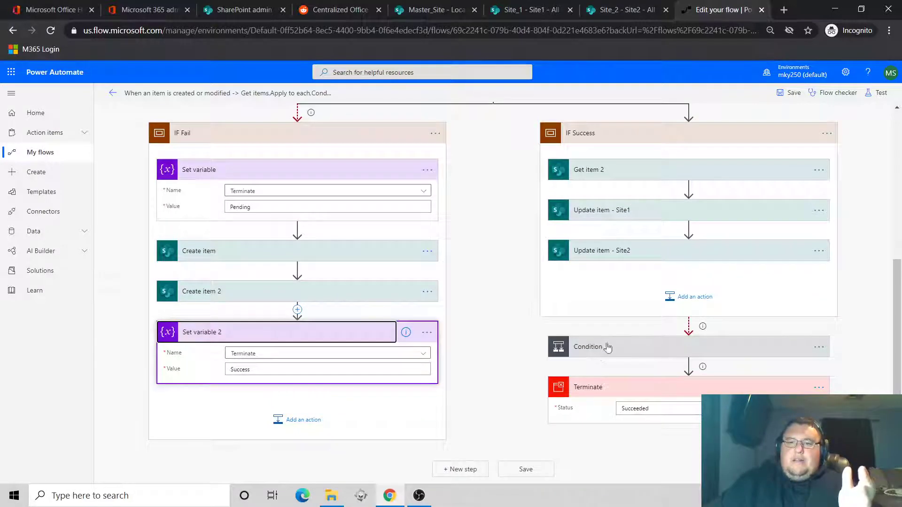
{"action": "scroll", "coordinate": [667, 203], "scroll_direction": "up", "scroll_amount": 1}
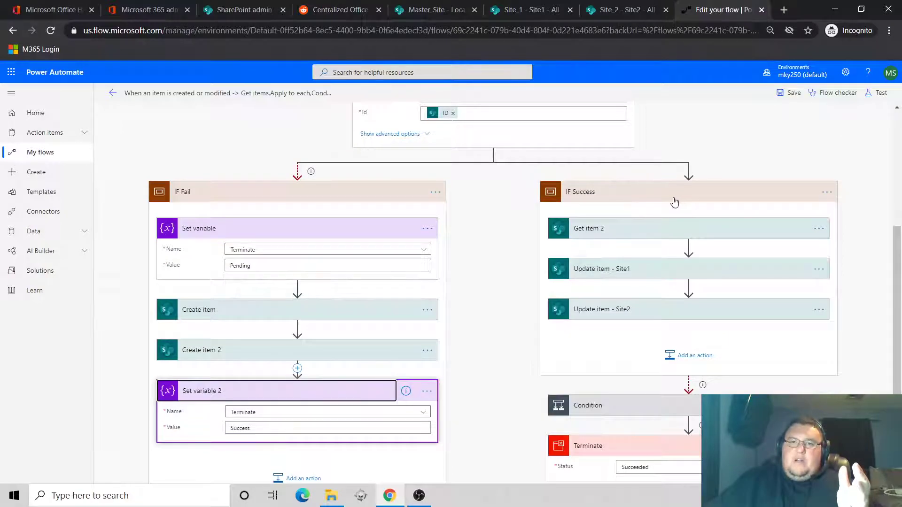
{"action": "scroll", "coordinate": [677, 206], "scroll_direction": "up", "scroll_amount": 2}
{"action": "scroll", "coordinate": [676, 206], "scroll_direction": "up", "scroll_amount": 1}
{"action": "scroll", "coordinate": [542, 215], "scroll_direction": "down", "scroll_amount": 2}
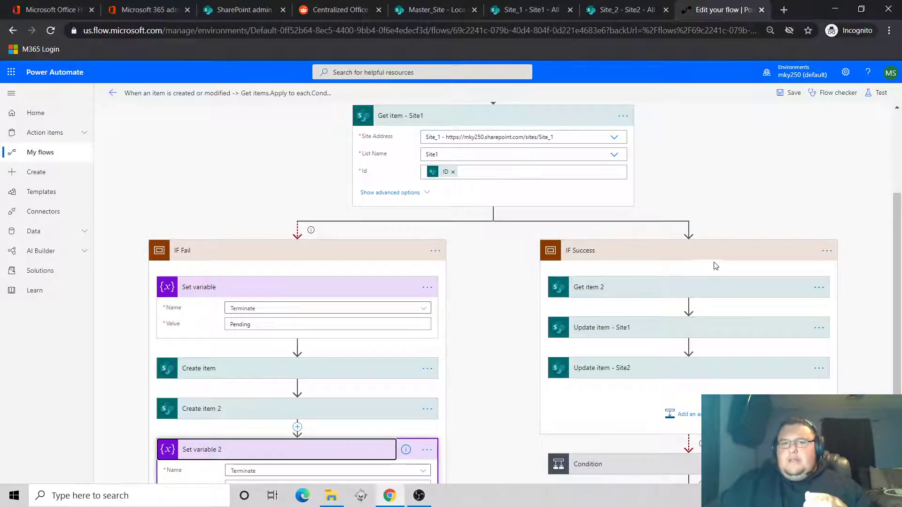
{"action": "scroll", "coordinate": [836, 261], "scroll_direction": "down", "scroll_amount": 2}
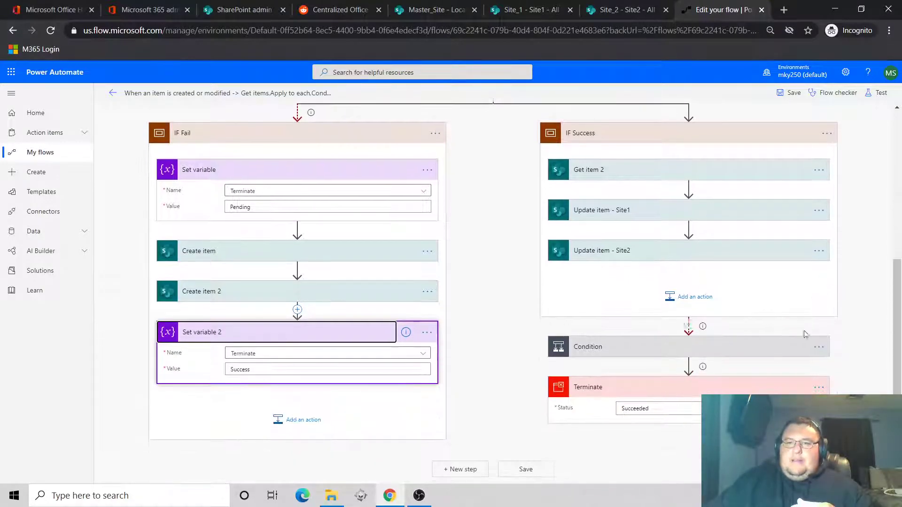
Step: Review the run-after settings of the Condition below IF Success, and expand it to compare its Terminate test with IF Fail's first Set variable
{"action": "left_click", "coordinate": [818, 347]}
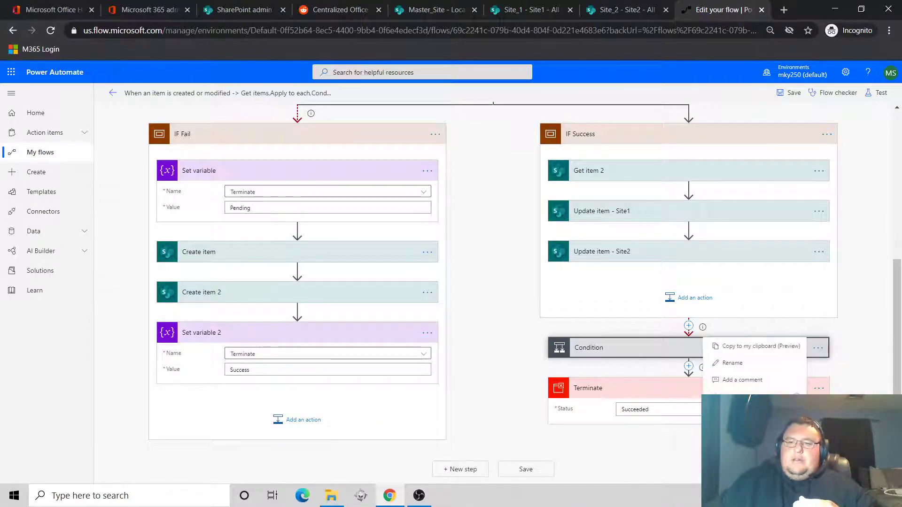
{"action": "left_click", "coordinate": [751, 414]}
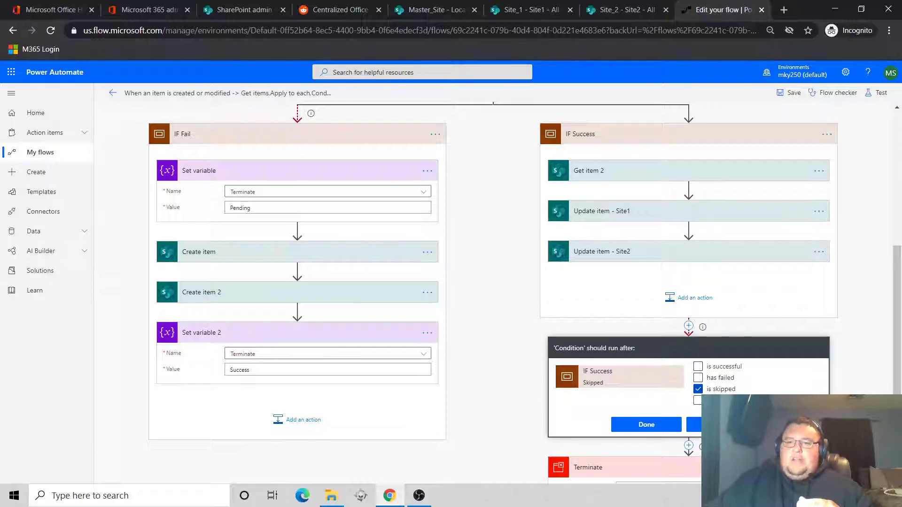
{"action": "left_click", "coordinate": [721, 425]}
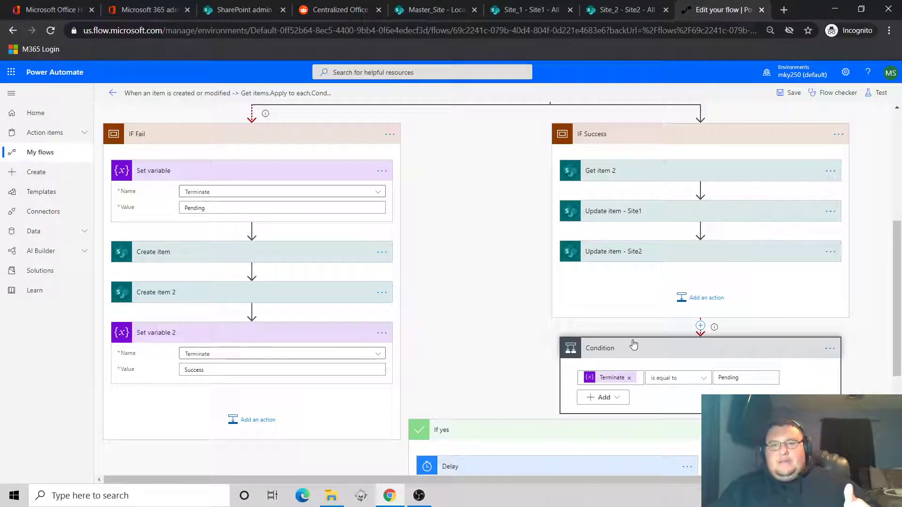
{"action": "scroll", "coordinate": [651, 365], "scroll_direction": "down", "scroll_amount": 1}
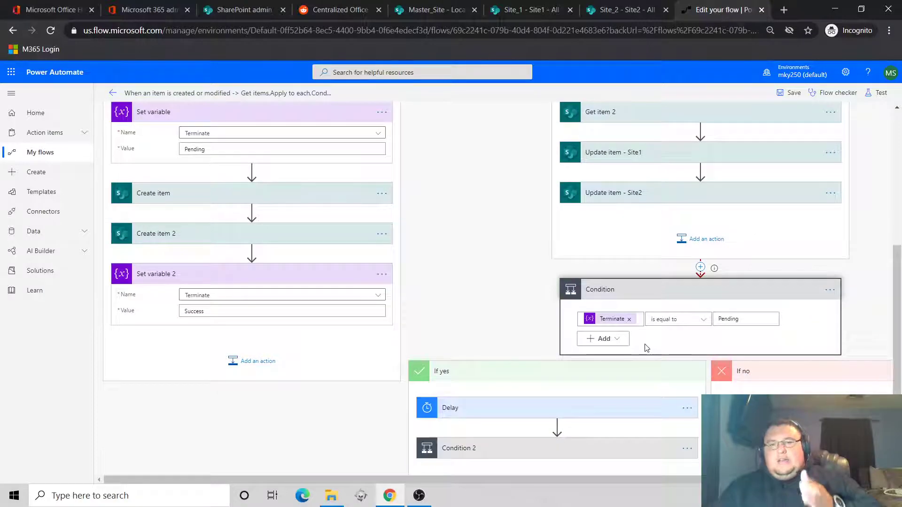
{"action": "scroll", "coordinate": [501, 317], "scroll_direction": "up", "scroll_amount": 2}
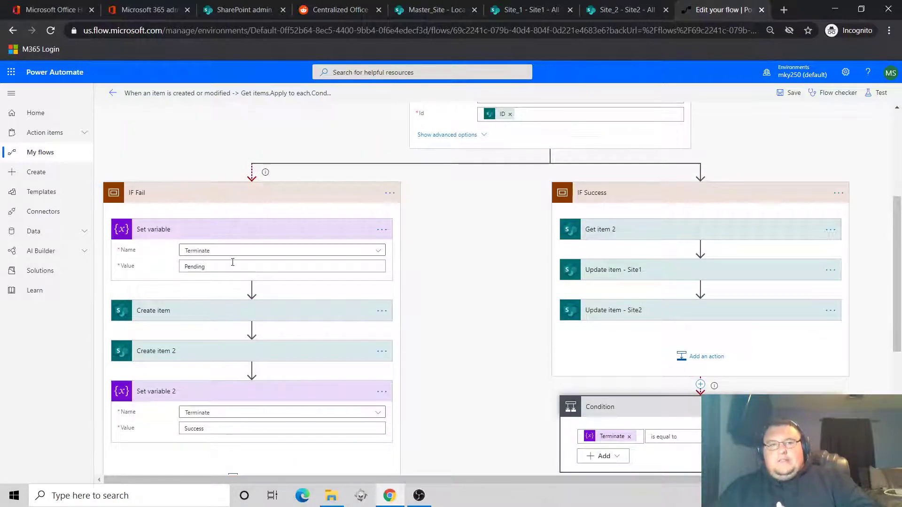
{"action": "scroll", "coordinate": [552, 354], "scroll_direction": "down", "scroll_amount": 3}
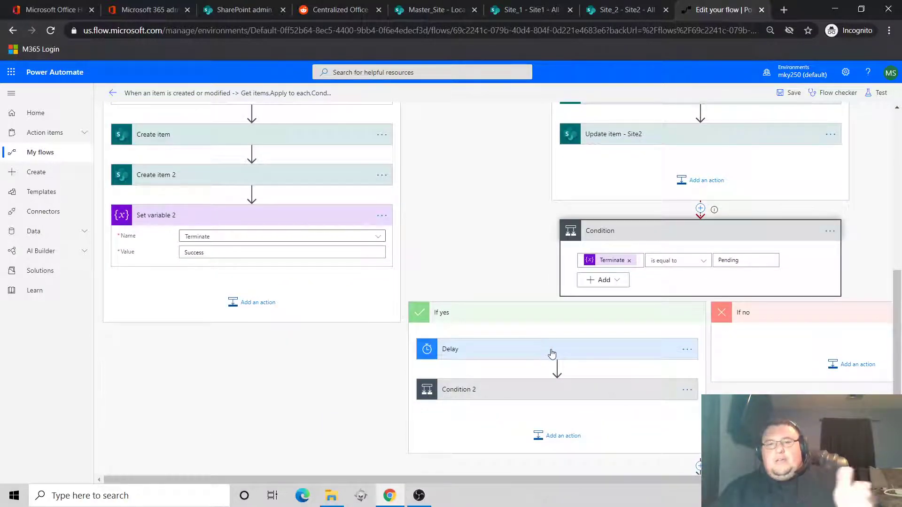
Step: Expand the Delay in the Condition's If yes branch and review its count and unit alongside the IF Fail create actions
{"action": "left_click", "coordinate": [534, 349]}
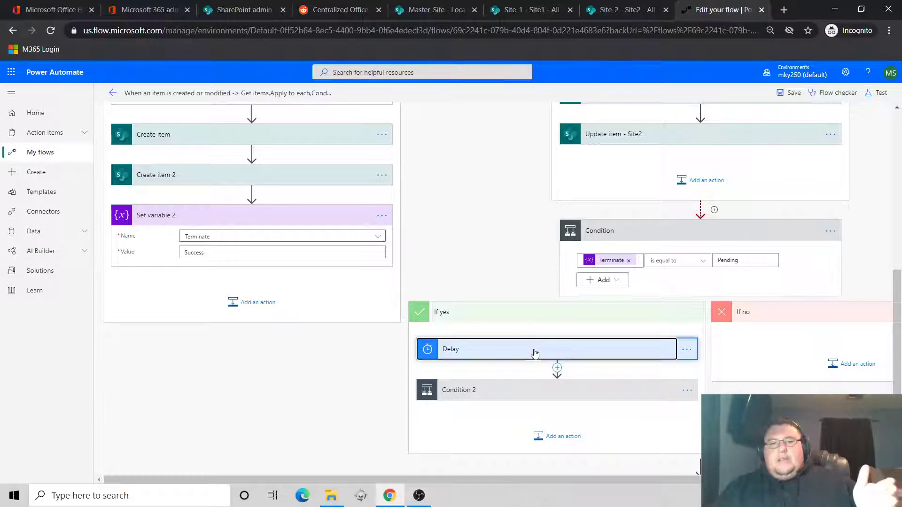
{"action": "scroll", "coordinate": [572, 357], "scroll_direction": "down", "scroll_amount": 1}
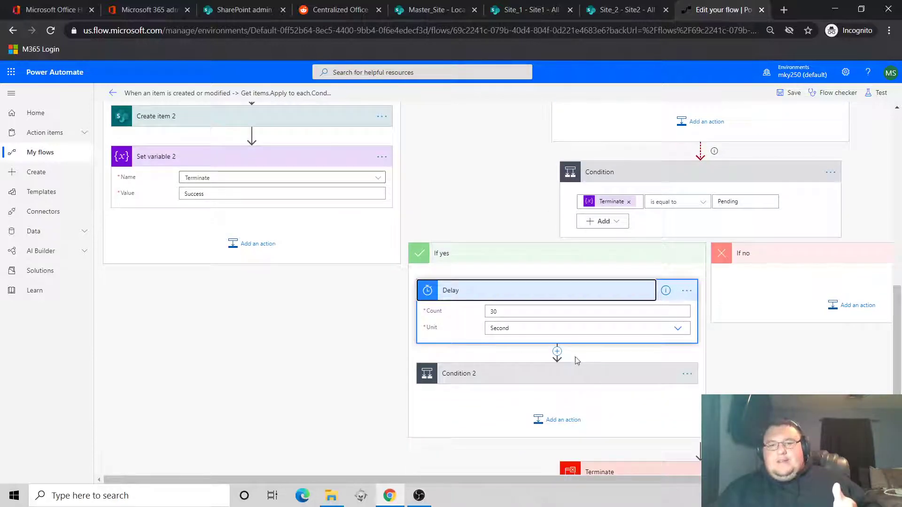
{"action": "scroll", "coordinate": [565, 367], "scroll_direction": "up", "scroll_amount": 3}
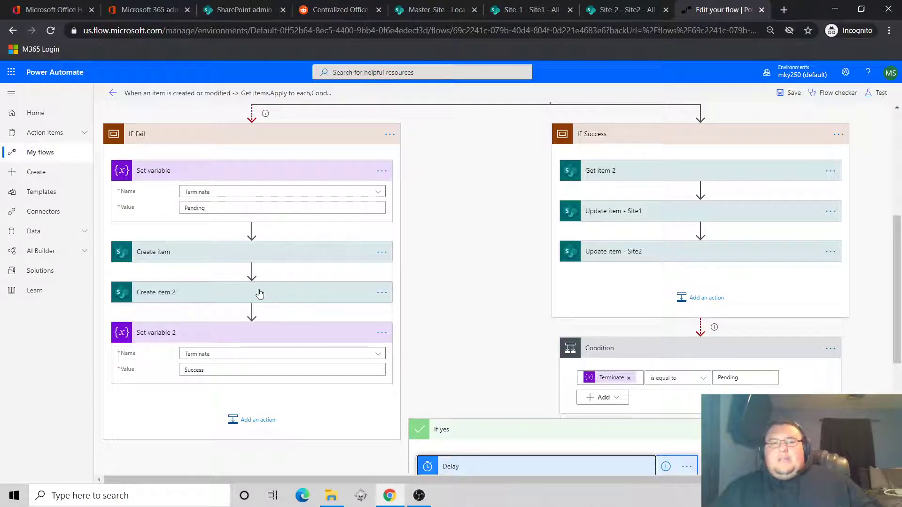
{"action": "scroll", "coordinate": [477, 329], "scroll_direction": "down", "scroll_amount": 2}
{"action": "scroll", "coordinate": [514, 427], "scroll_direction": "down", "scroll_amount": 1}
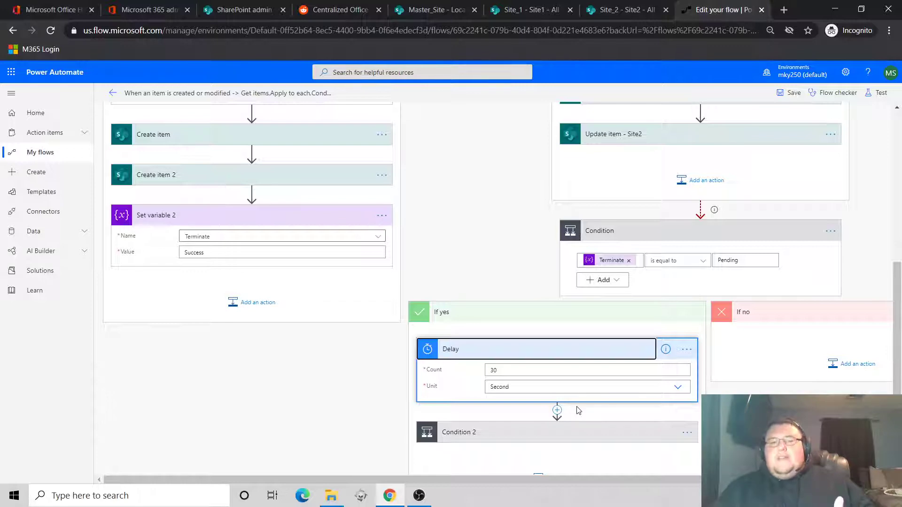
{"action": "scroll", "coordinate": [578, 411], "scroll_direction": "down", "scroll_amount": 2}
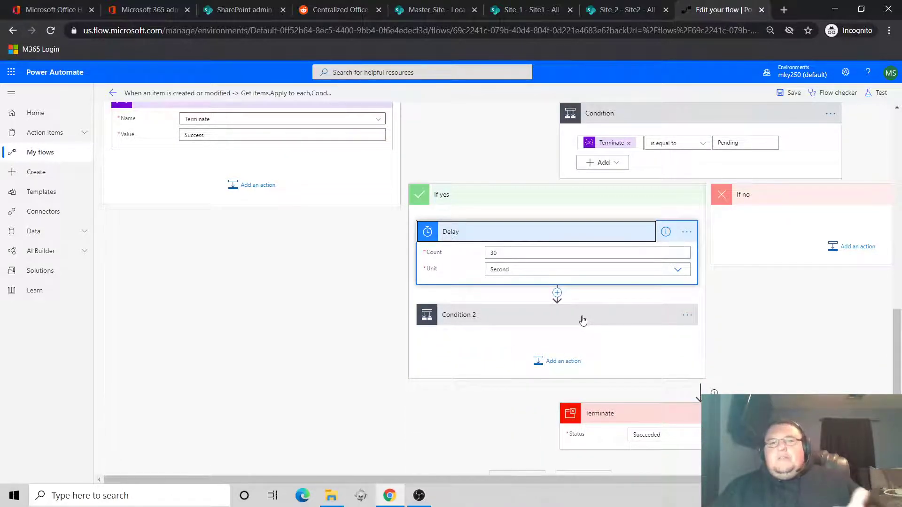
{"action": "scroll", "coordinate": [585, 322], "scroll_direction": "up", "scroll_amount": 1}
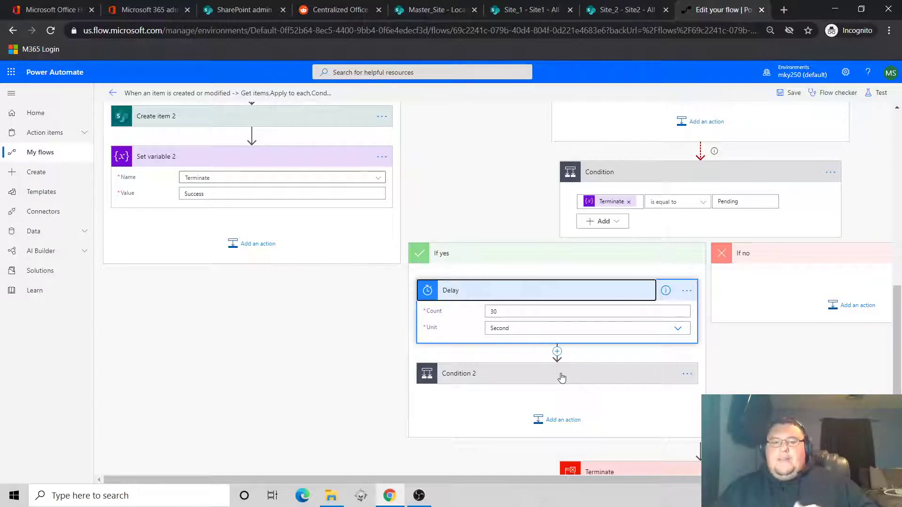
Step: Expand Condition 2 below the Delay and review its Terminate test against Set variable 2 and its If yes and If no branches
{"action": "left_click", "coordinate": [530, 379]}
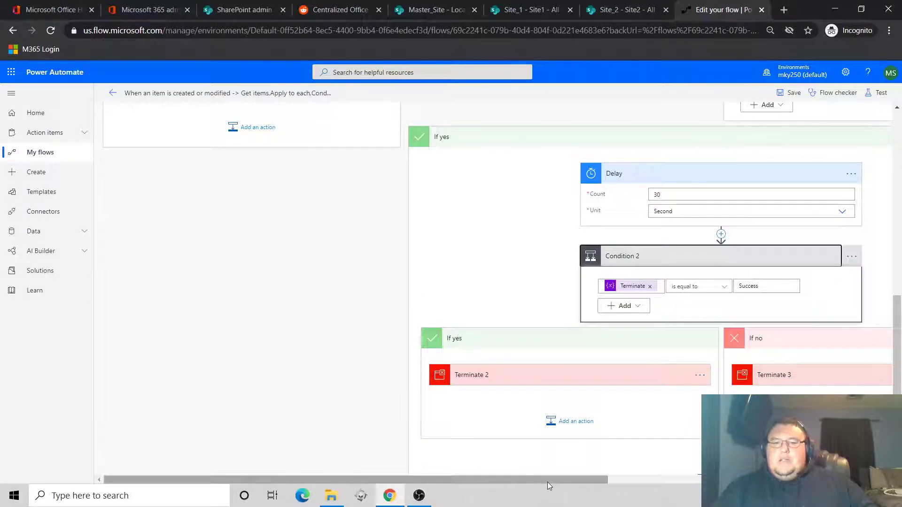
{"action": "left_click_drag", "start_coordinate": [547, 482], "coordinate": [603, 483]}
{"action": "scroll", "coordinate": [372, 318], "scroll_direction": "up", "scroll_amount": 4}
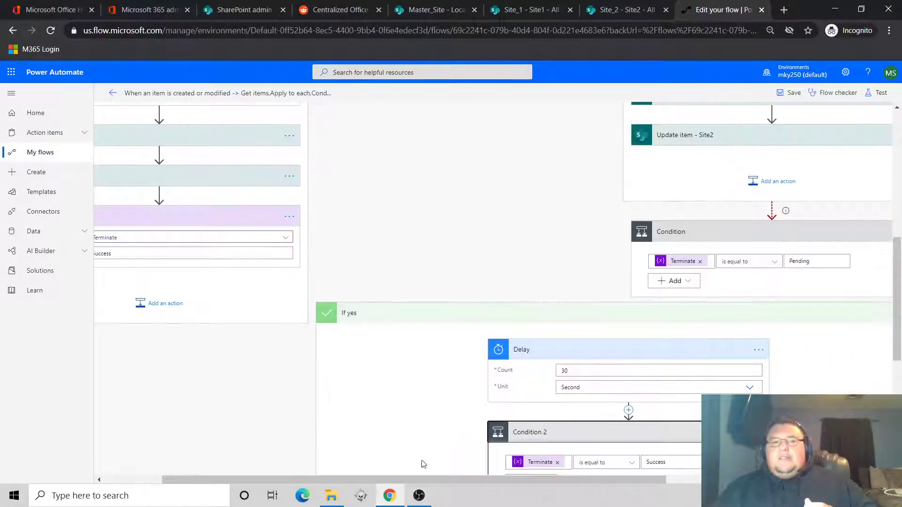
{"action": "left_click_drag", "start_coordinate": [445, 479], "coordinate": [386, 480]}
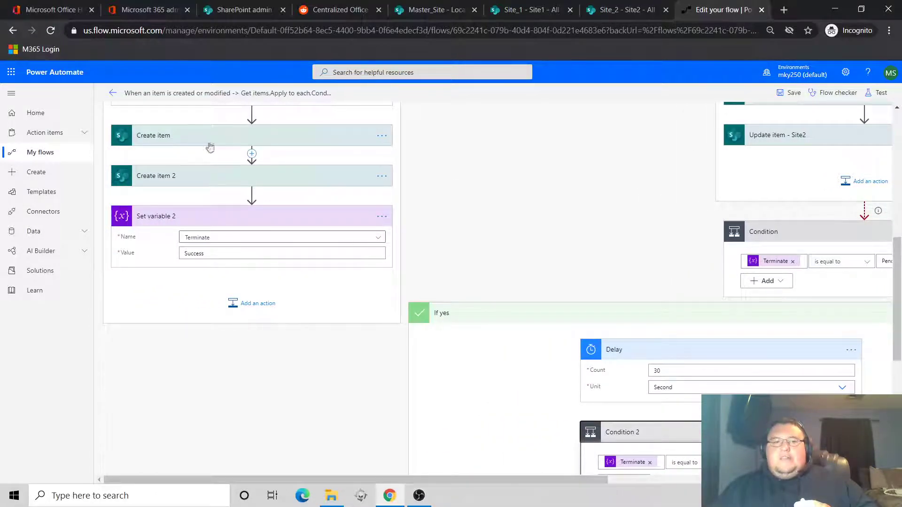
{"action": "scroll", "coordinate": [545, 442], "scroll_direction": "down", "scroll_amount": 4}
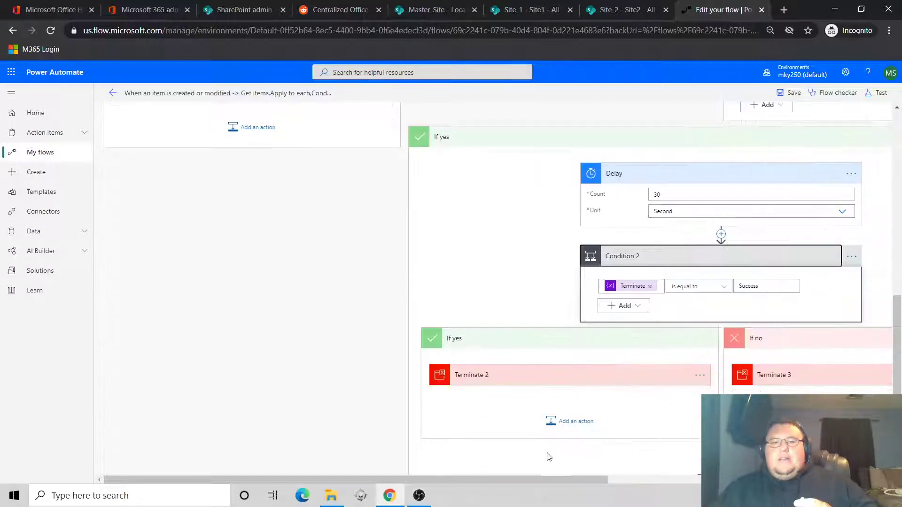
{"action": "left_click_drag", "start_coordinate": [525, 480], "coordinate": [578, 479]}
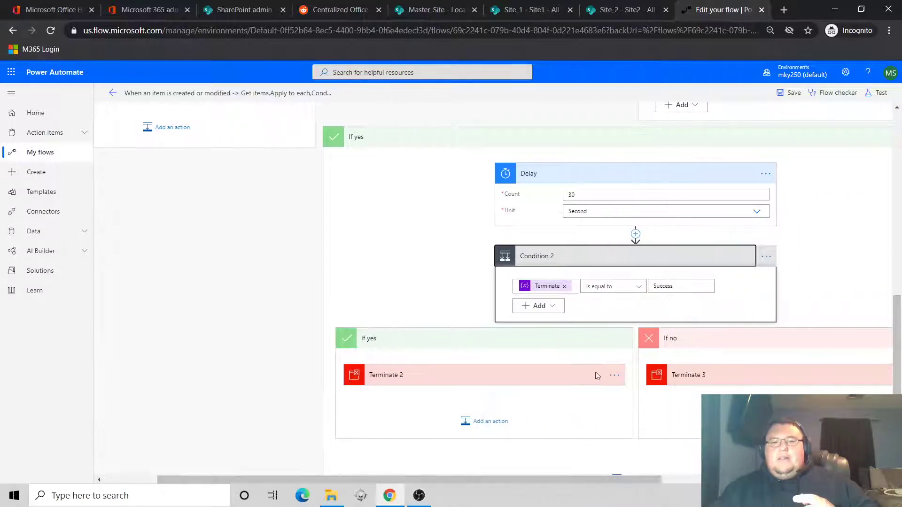
Step: Expand Terminate 2 and Terminate 3 under Condition 2, review their Status settings, and keep Terminate 3 on Cancelled
{"action": "left_click", "coordinate": [490, 375]}
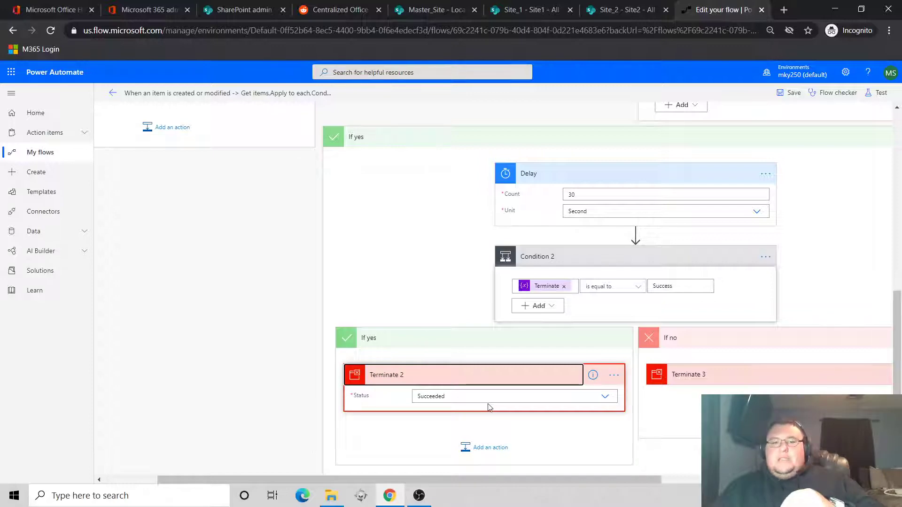
{"action": "scroll", "coordinate": [491, 406], "scroll_direction": "down", "scroll_amount": 1}
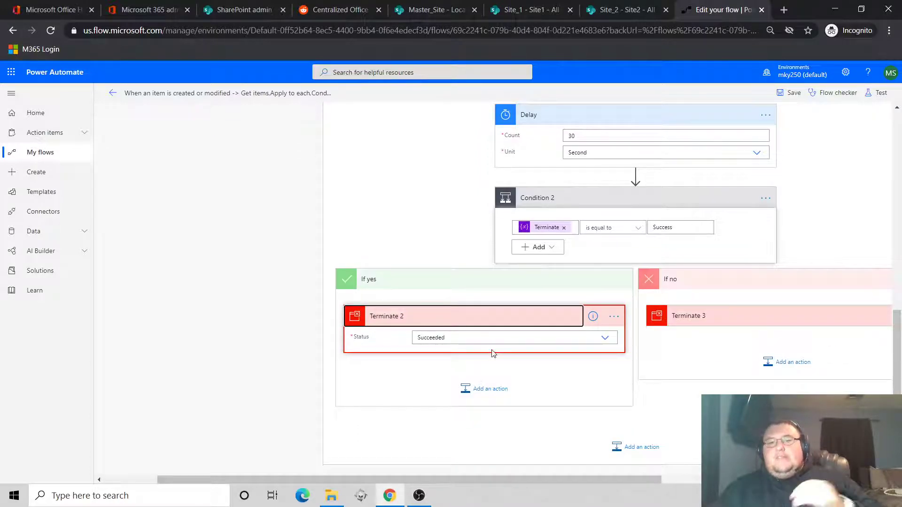
{"action": "left_click_drag", "start_coordinate": [580, 477], "coordinate": [686, 480]}
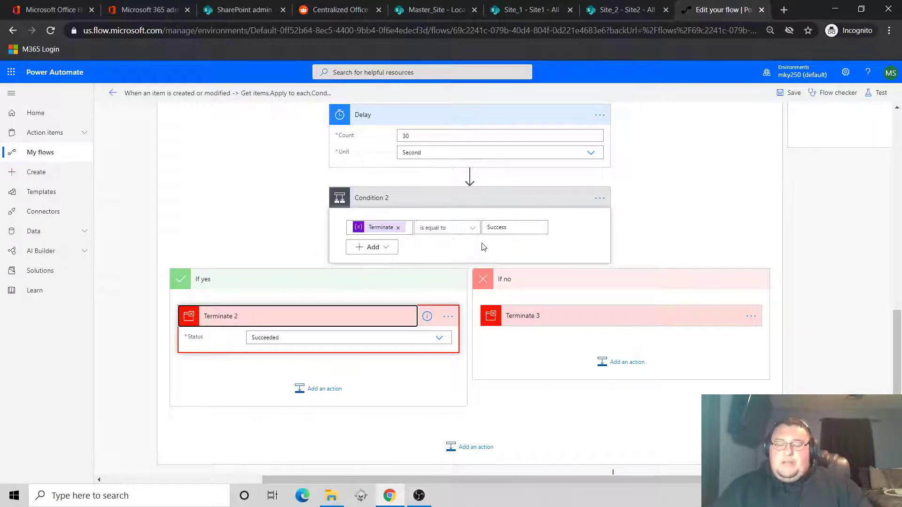
{"action": "left_click", "coordinate": [551, 317]}
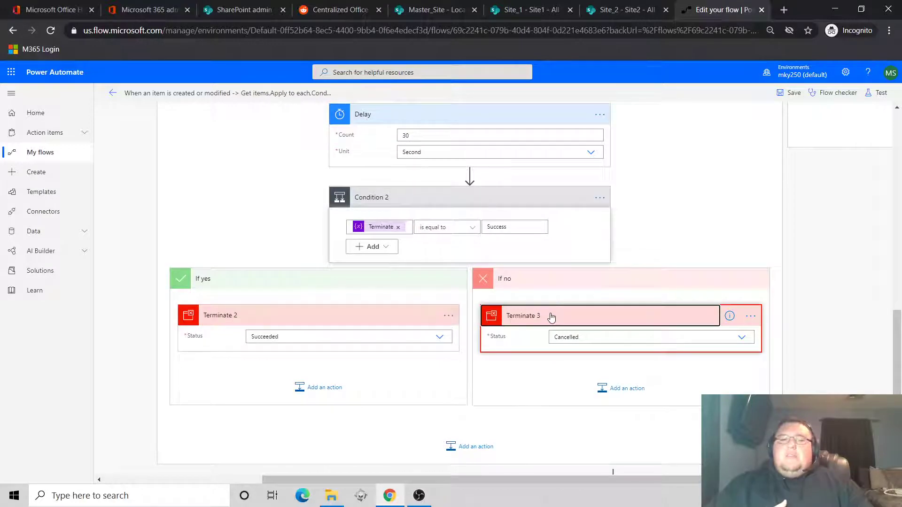
{"action": "left_click", "coordinate": [606, 337]}
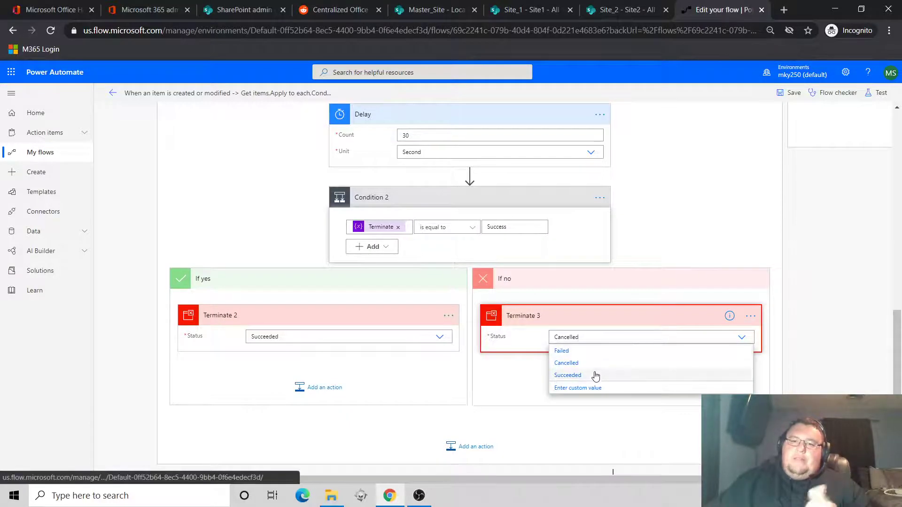
{"action": "left_click", "coordinate": [579, 365]}
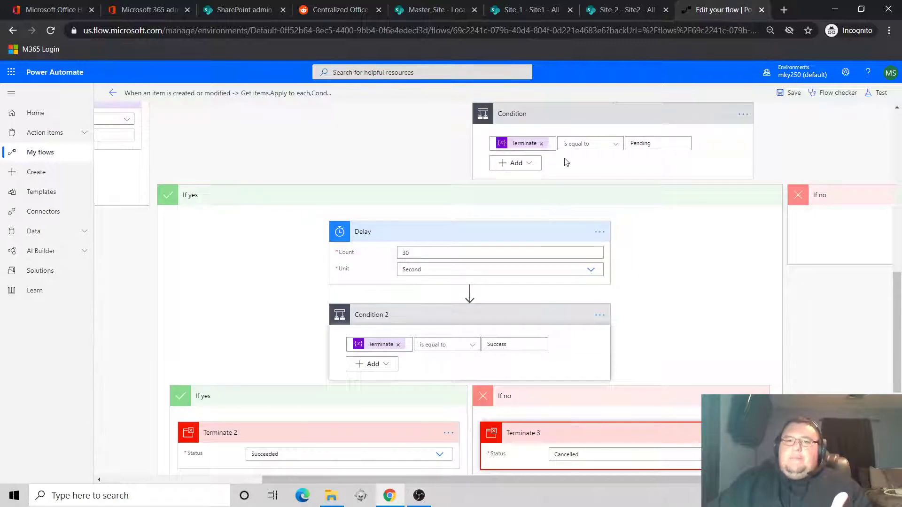
Step: Collapse the outer Condition and the IF Fail scope to leave only the IF Success actions expanded
{"action": "left_click", "coordinate": [581, 118]}
{"action": "scroll", "coordinate": [404, 195], "scroll_direction": "up", "scroll_amount": 1}
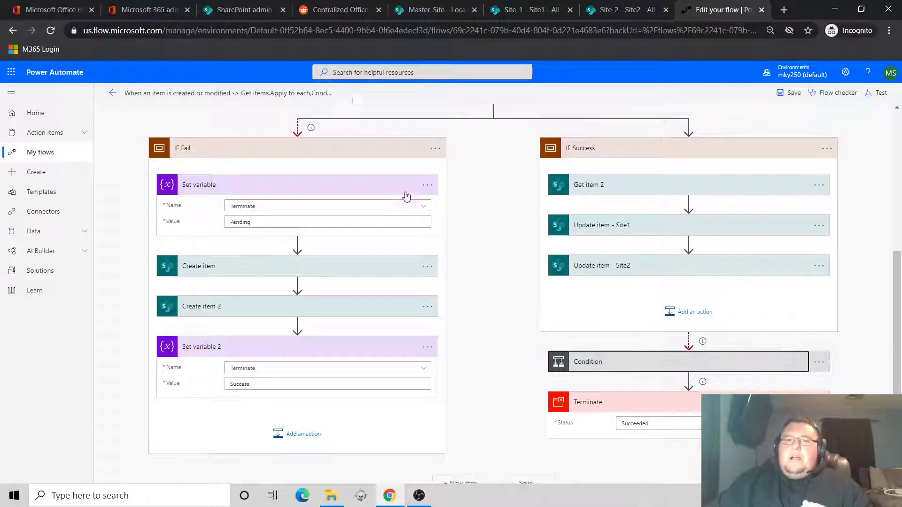
{"action": "left_click", "coordinate": [404, 193]}
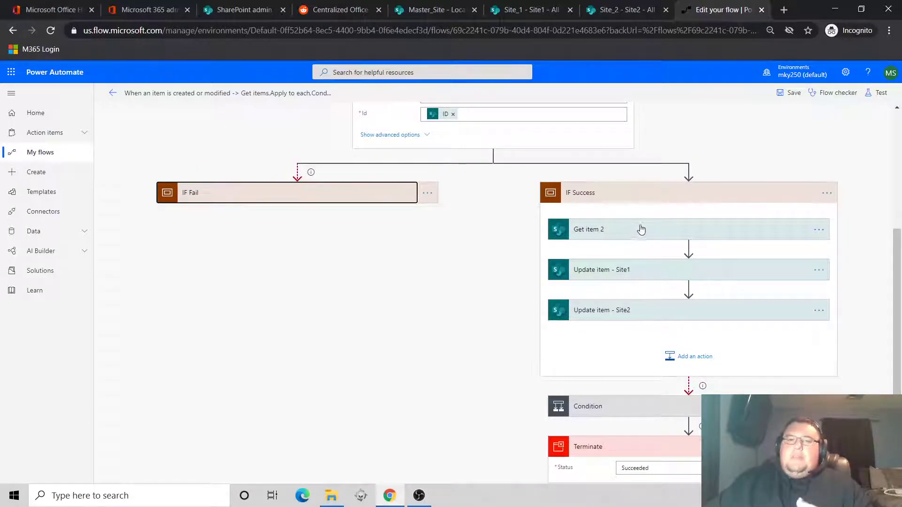
Step: Recheck when the Condition runs after IF Success, cancel without changes, and briefly expand and collapse the Condition
{"action": "scroll", "coordinate": [626, 218], "scroll_direction": "down", "scroll_amount": 1}
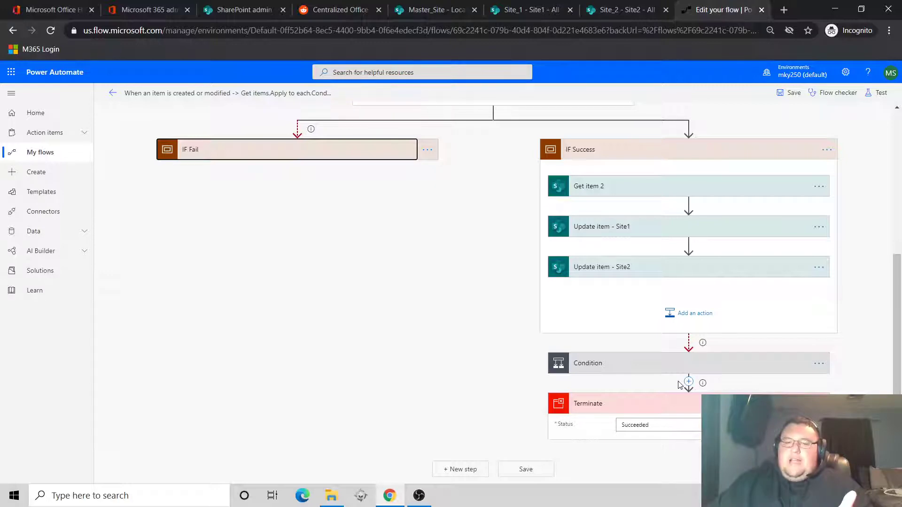
{"action": "left_click", "coordinate": [819, 371]}
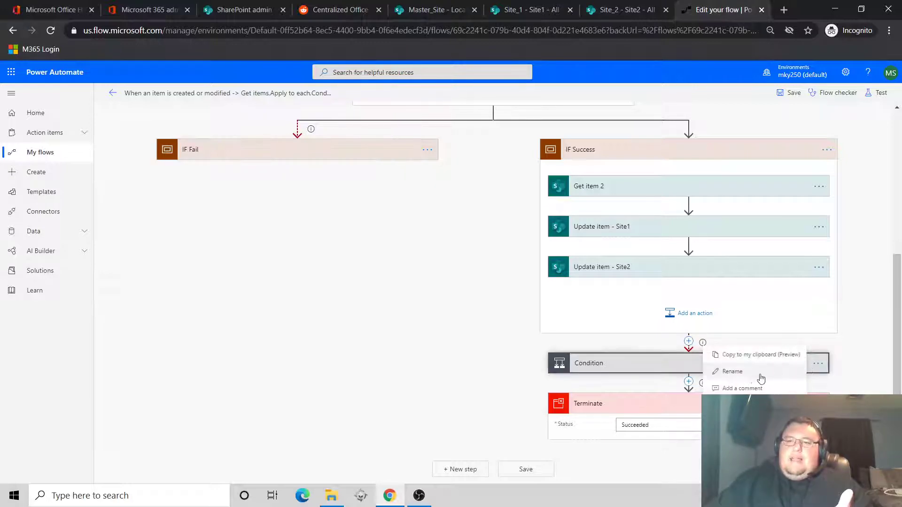
{"action": "key", "text": "Escape"}
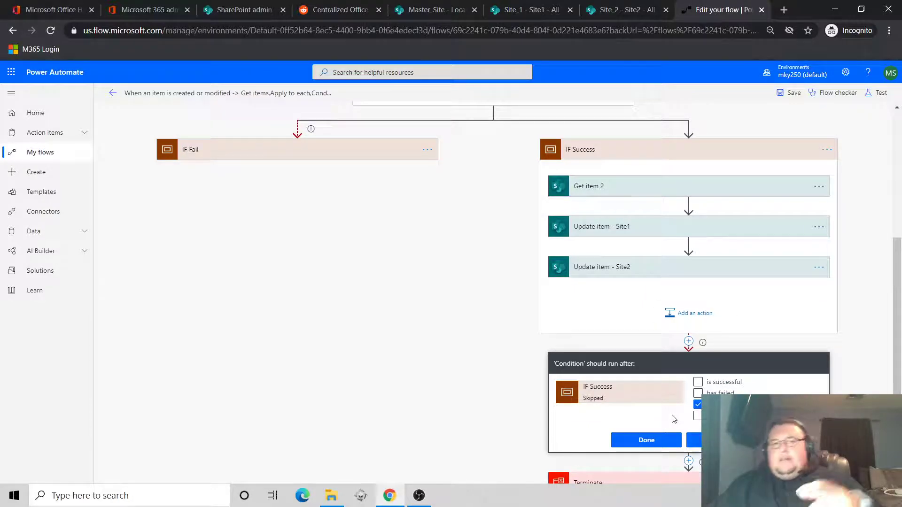
{"action": "left_click", "coordinate": [721, 440]}
{"action": "scroll", "coordinate": [770, 374], "scroll_direction": "down", "scroll_amount": 2}
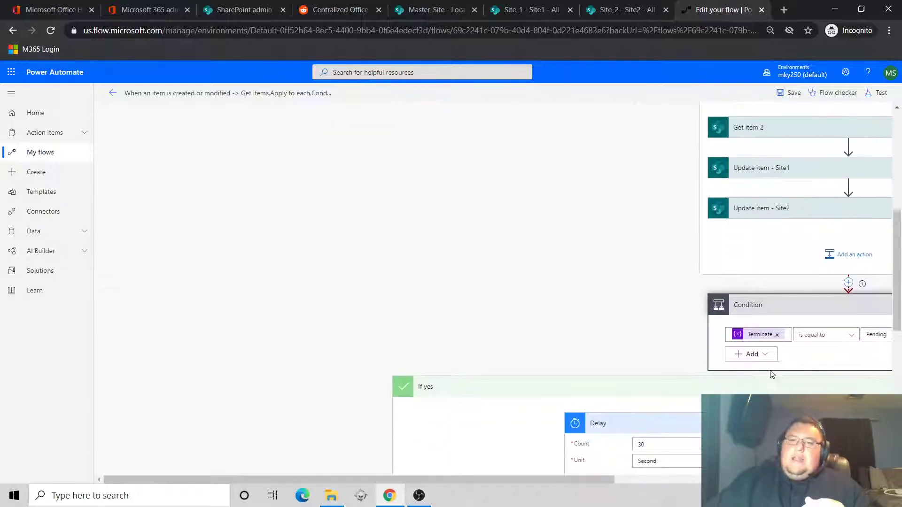
{"action": "left_click", "coordinate": [763, 247]}
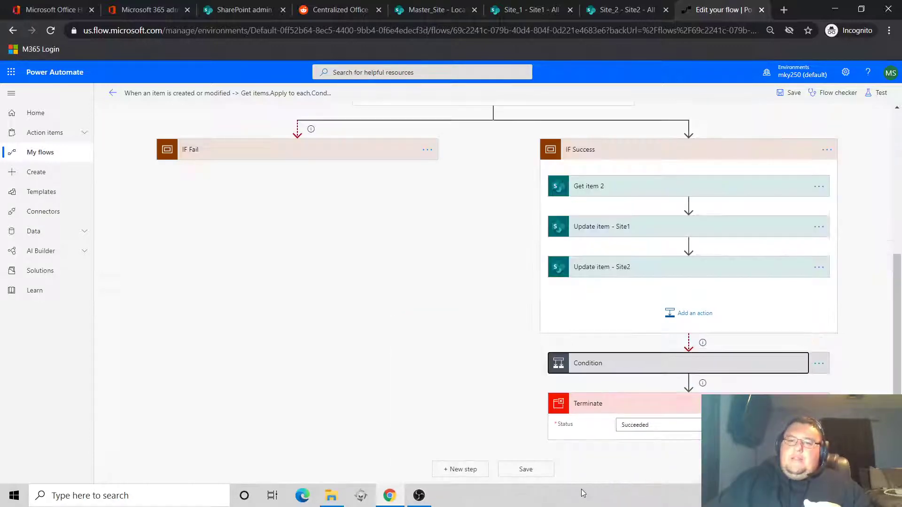
Step: Review the final Terminate's run-after settings without changing them, and inspect its Status options, keeping Succeeded
{"action": "scroll", "coordinate": [655, 160], "scroll_direction": "up", "scroll_amount": 2}
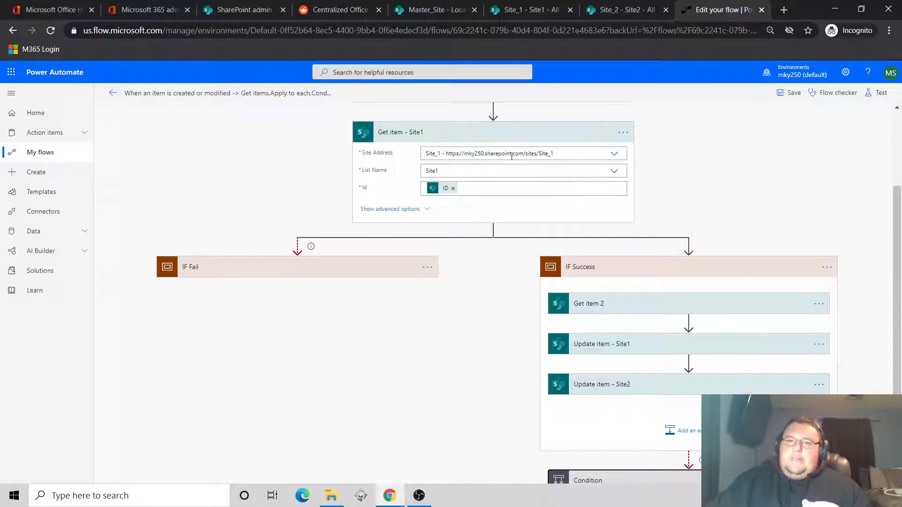
{"action": "scroll", "coordinate": [553, 205], "scroll_direction": "down", "scroll_amount": 2}
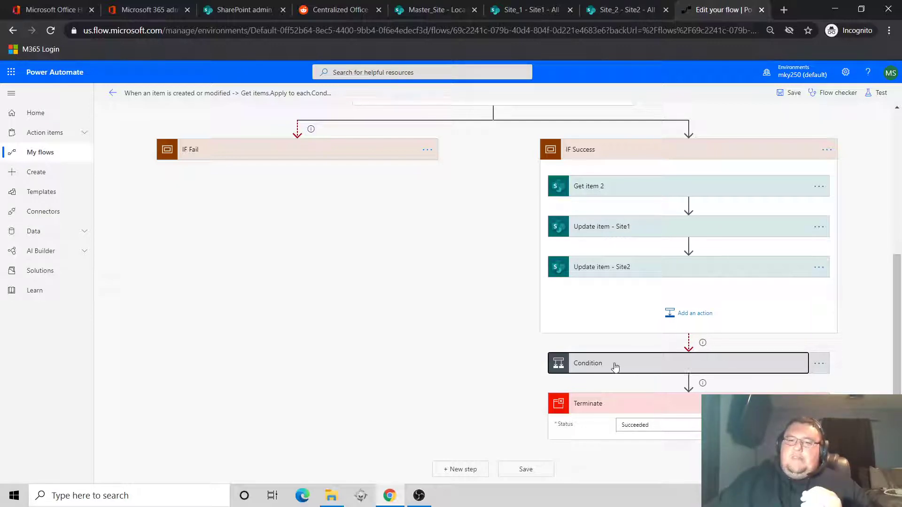
{"action": "left_click", "coordinate": [819, 403]}
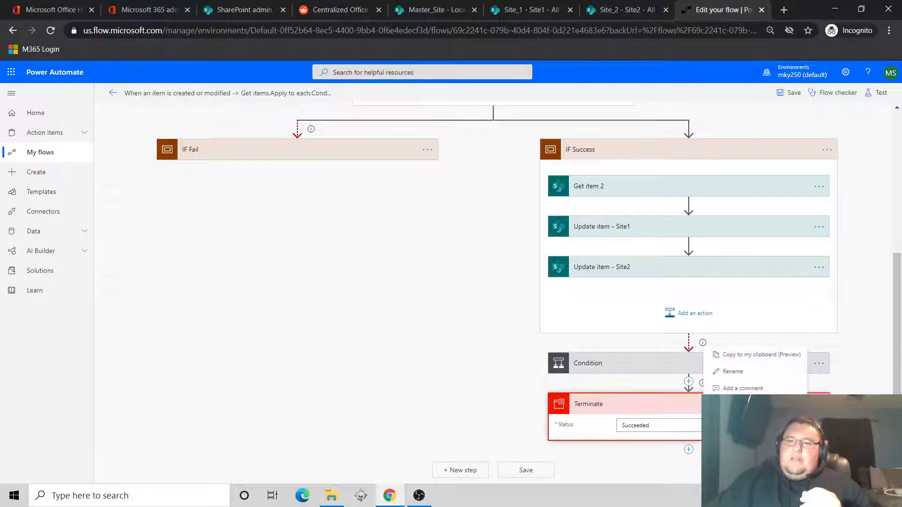
{"action": "left_click", "coordinate": [747, 423]}
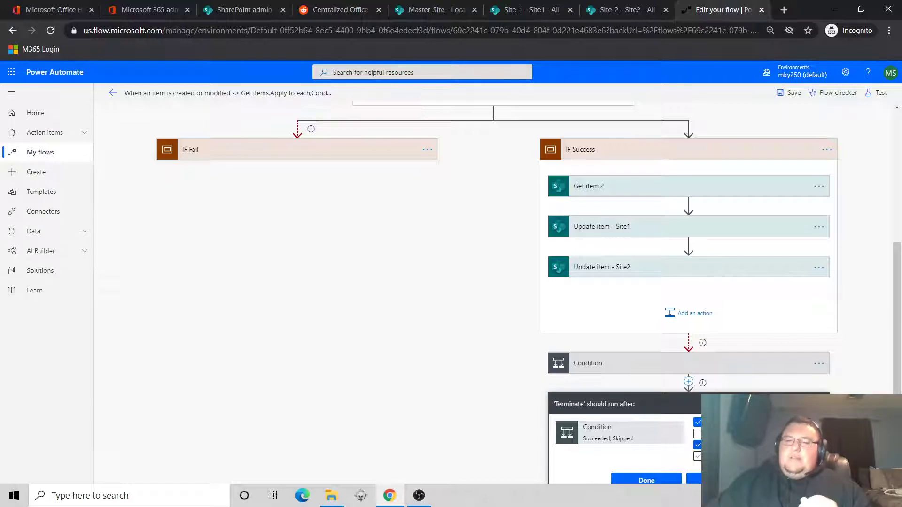
{"action": "scroll", "coordinate": [498, 257], "scroll_direction": "down", "scroll_amount": 1}
{"action": "left_click", "coordinate": [722, 427]}
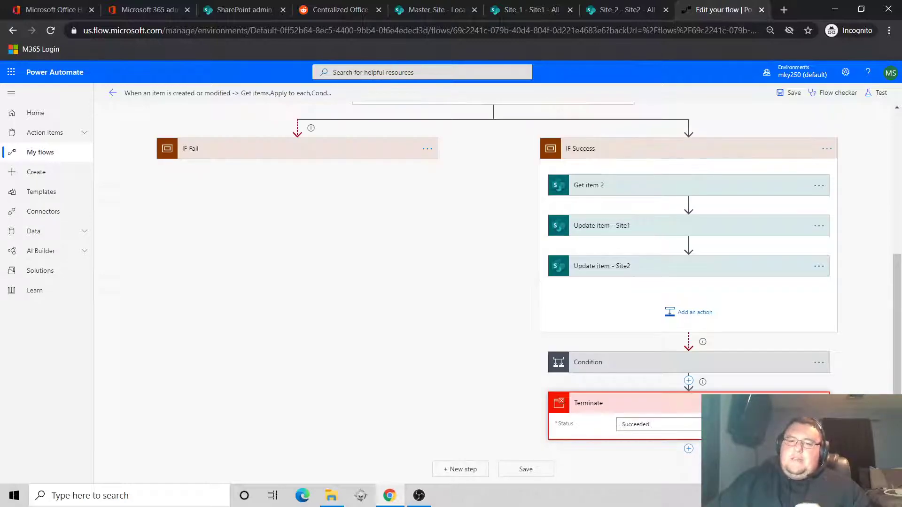
{"action": "left_click", "coordinate": [684, 423]}
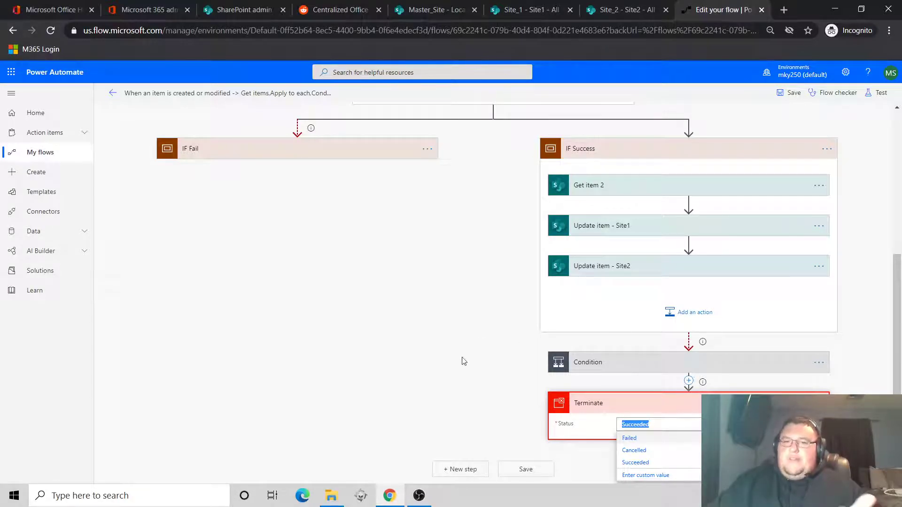
{"action": "left_click", "coordinate": [387, 323]}
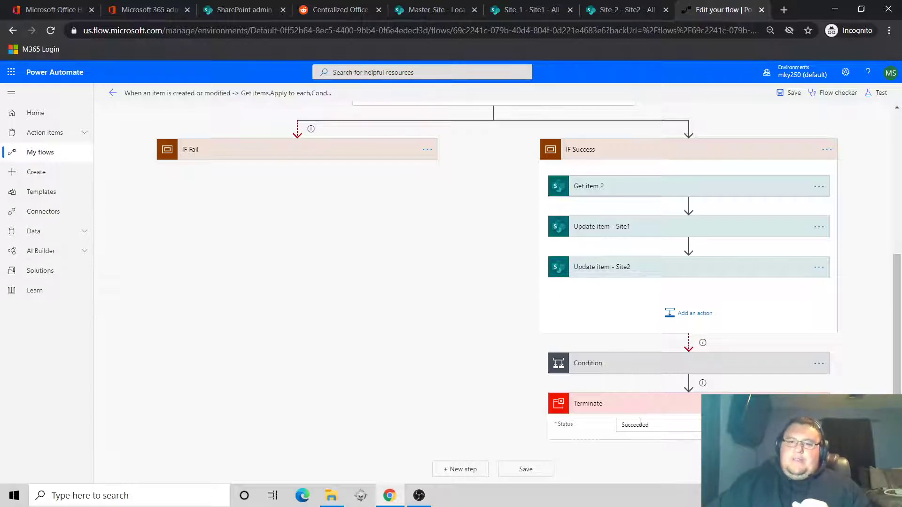
Step: Expand the IF Fail scope and review its Set variable and Create item actions beside the IF Success branch
{"action": "scroll", "coordinate": [626, 413], "scroll_direction": "up", "scroll_amount": 5}
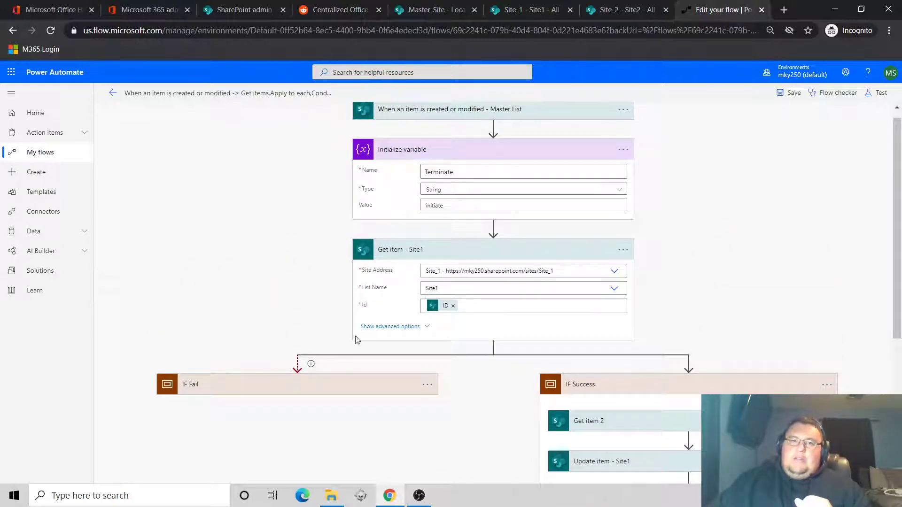
{"action": "left_click", "coordinate": [323, 383]}
{"action": "scroll", "coordinate": [469, 374], "scroll_direction": "down", "scroll_amount": 4}
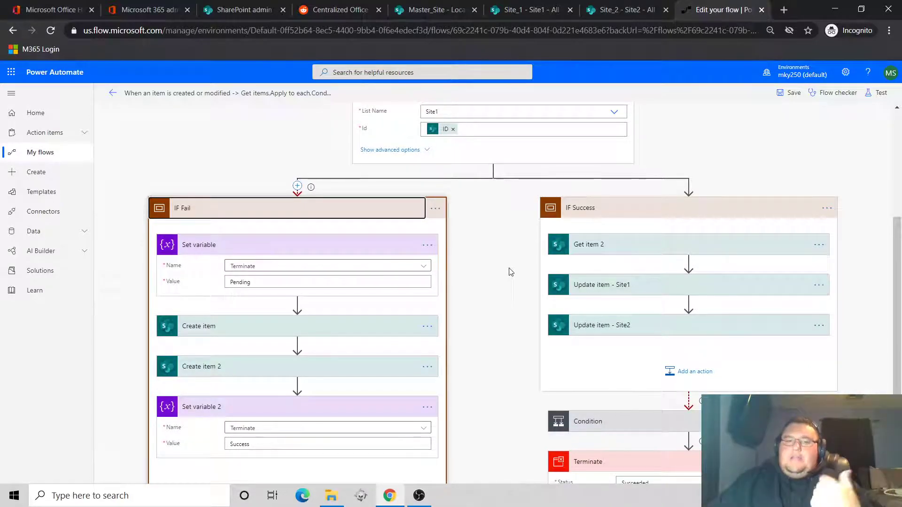
Step: Switch to the Master_Site LocationList in SharePoint and add an item with Column1 "This is" and Column2 "Item 10"
{"action": "left_click", "coordinate": [454, 9]}
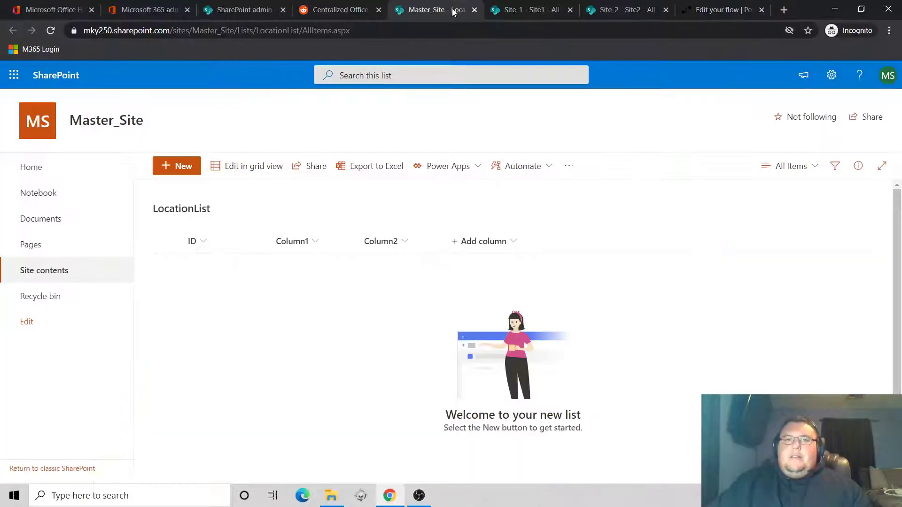
{"action": "left_click", "coordinate": [190, 171]}
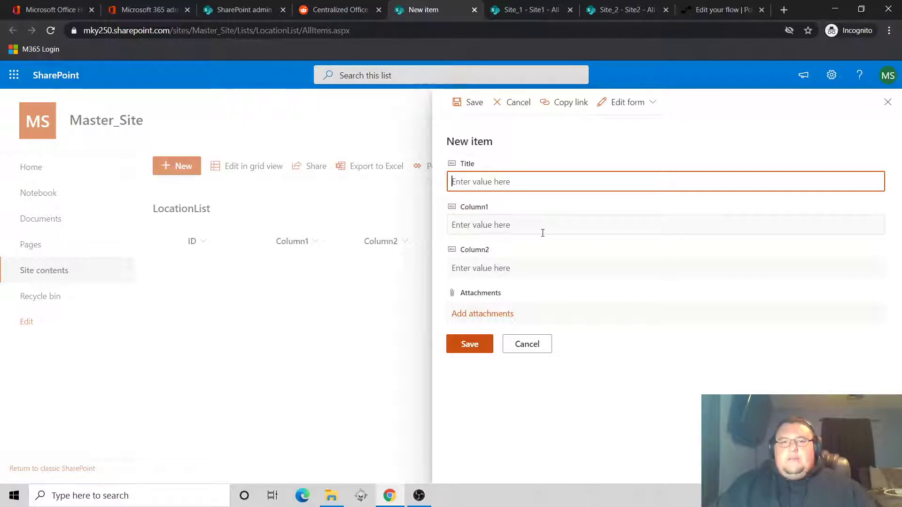
{"action": "left_click", "coordinate": [532, 229]}
{"action": "type", "text": "This is"}
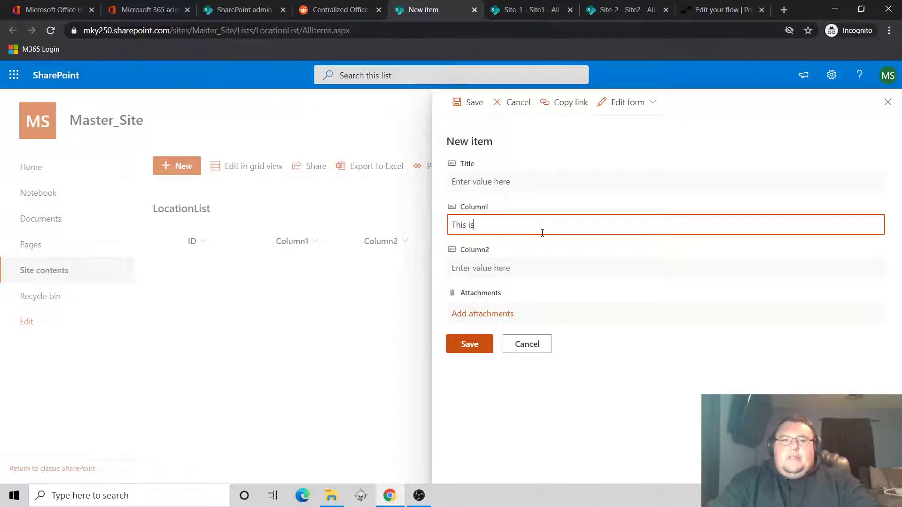
{"action": "key", "text": "Tab"}
{"action": "type", "text": "Item 10"}
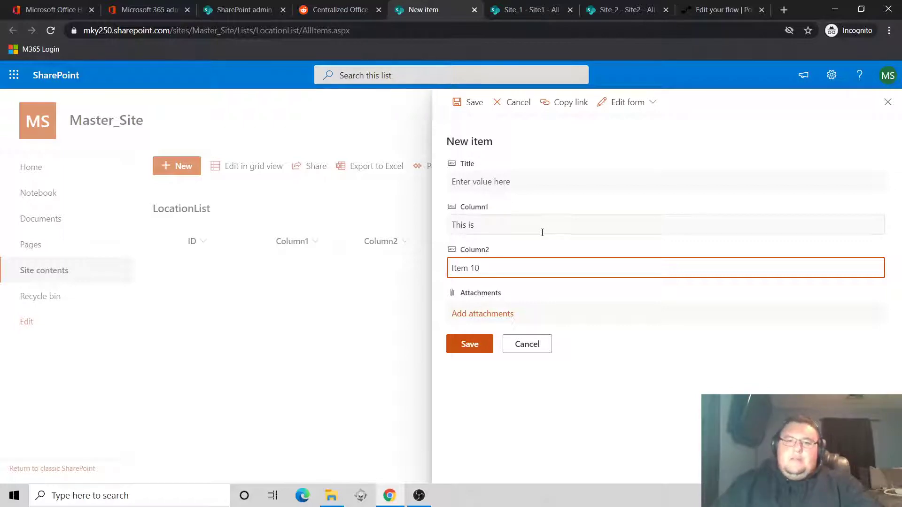
{"action": "left_click", "coordinate": [471, 345]}
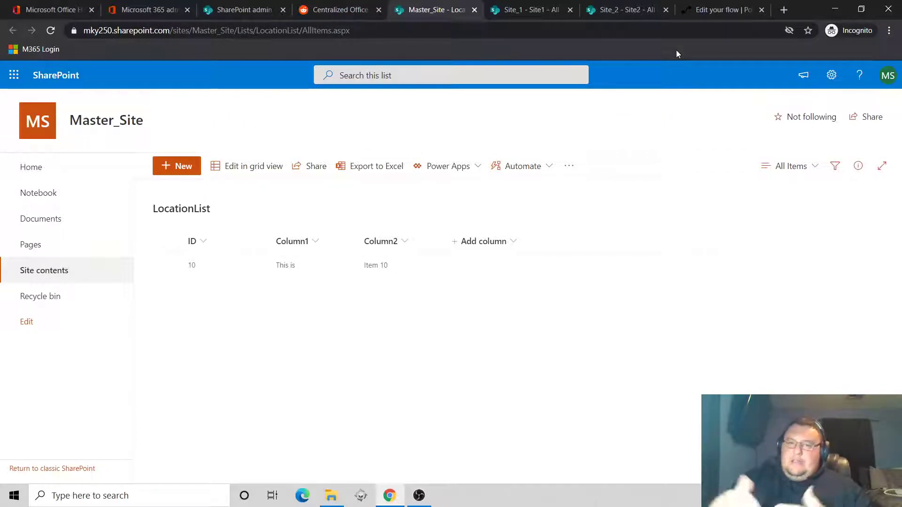
Step: Switch back to Power Automate, open the flow's details, refresh the 28-day run history, and open the newest run
{"action": "left_click", "coordinate": [708, 11]}
{"action": "left_click", "coordinate": [40, 95]}
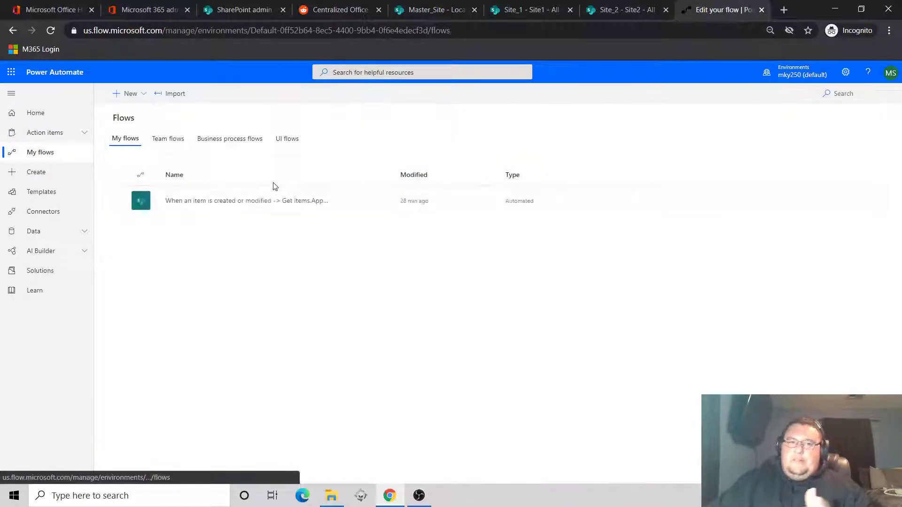
{"action": "left_click", "coordinate": [218, 203]}
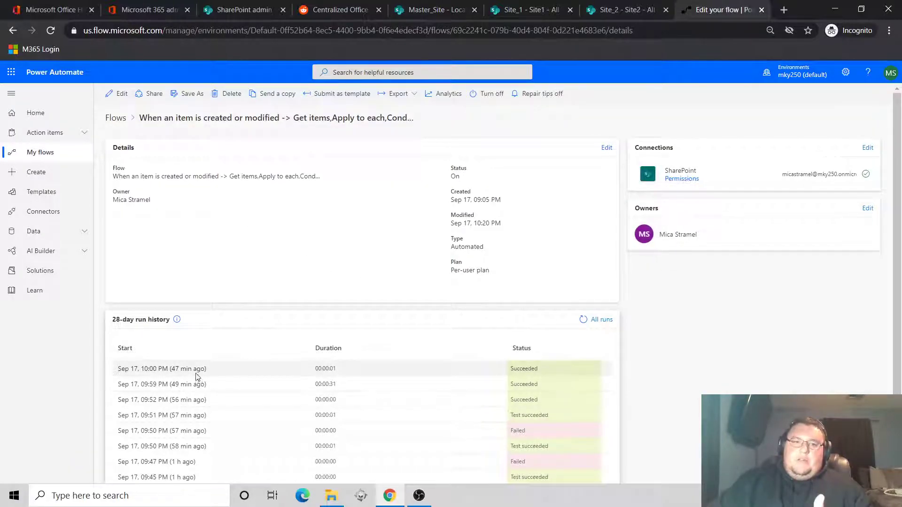
{"action": "left_click", "coordinate": [51, 31]}
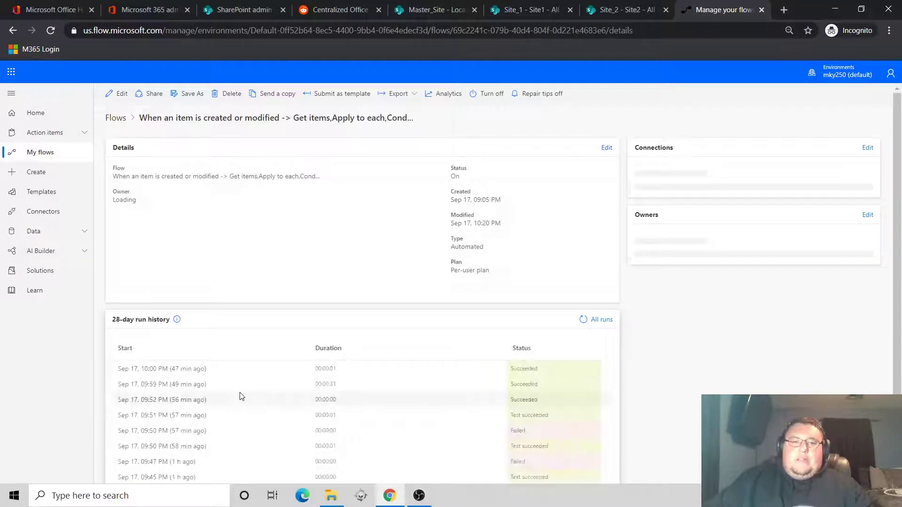
{"action": "left_click", "coordinate": [51, 31]}
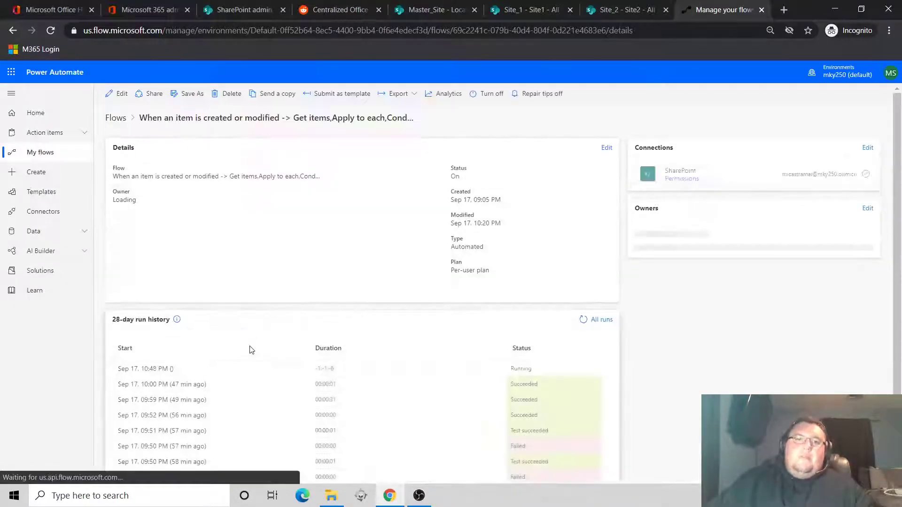
{"action": "left_click", "coordinate": [164, 370]}
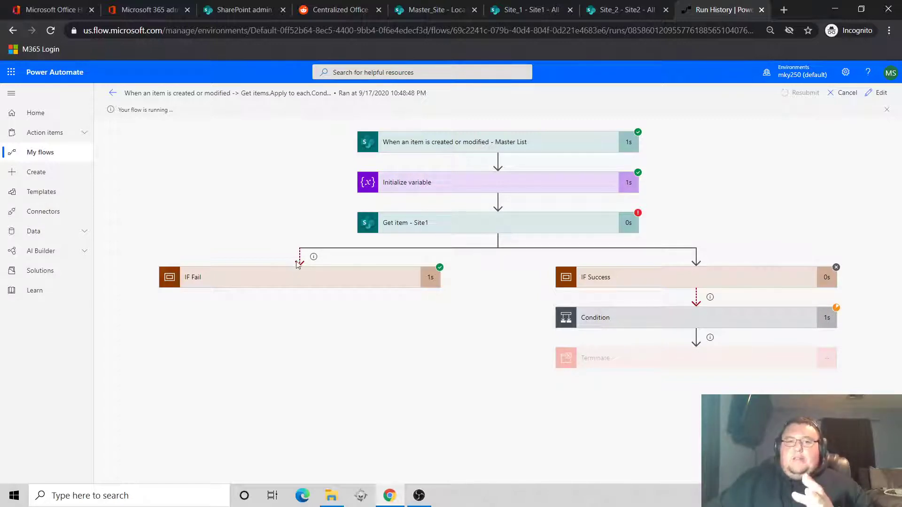
Step: Expand the IF Fail scope and the Condition in the run to follow their actions and the Delay
{"action": "left_click", "coordinate": [282, 278]}
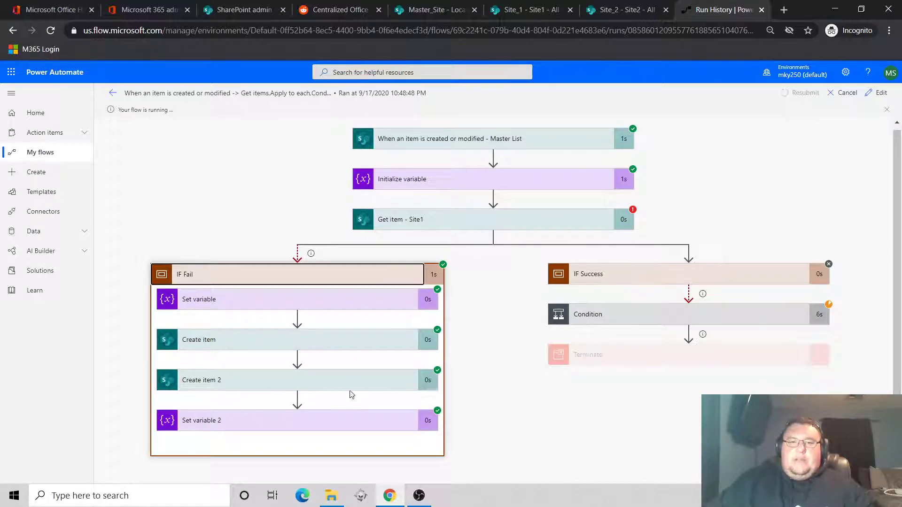
{"action": "left_click", "coordinate": [646, 316]}
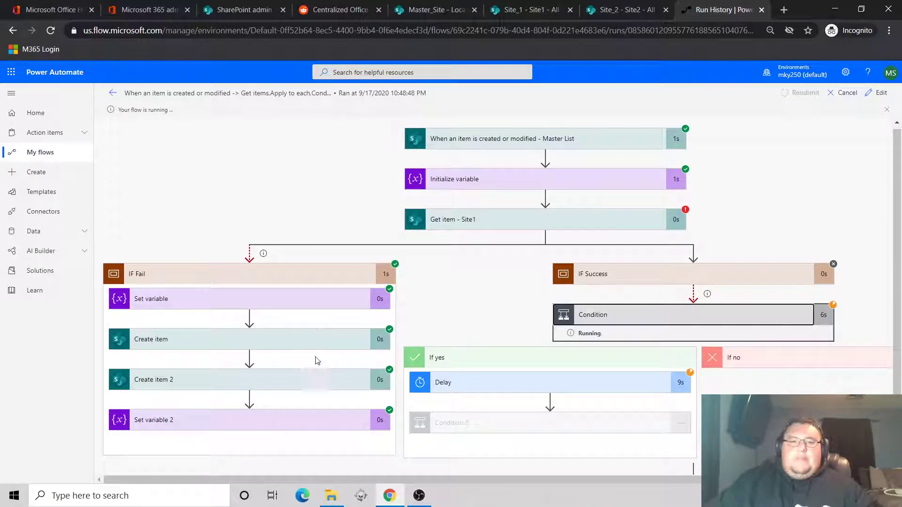
{"action": "scroll", "coordinate": [594, 360], "scroll_direction": "down", "scroll_amount": 1}
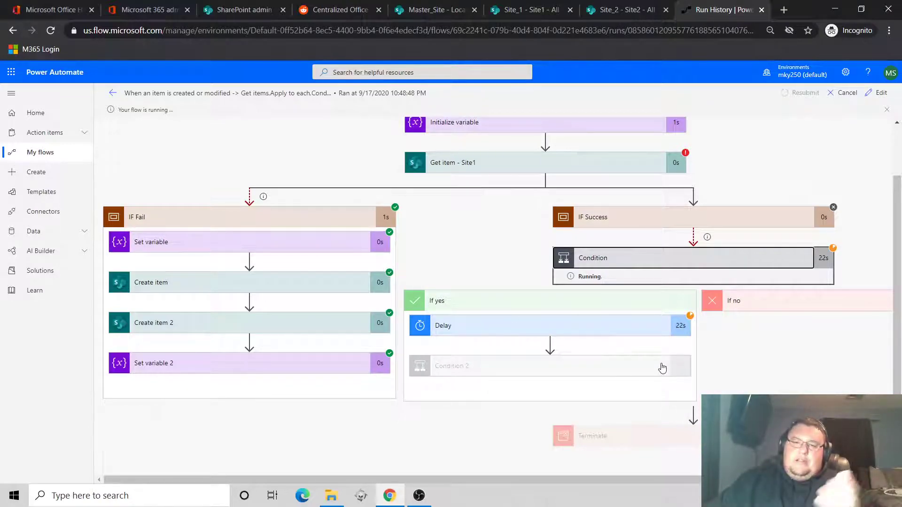
Step: Expand Condition 2 below the Delay in the run and inspect the Status input of Terminate 2
{"action": "left_click", "coordinate": [609, 373]}
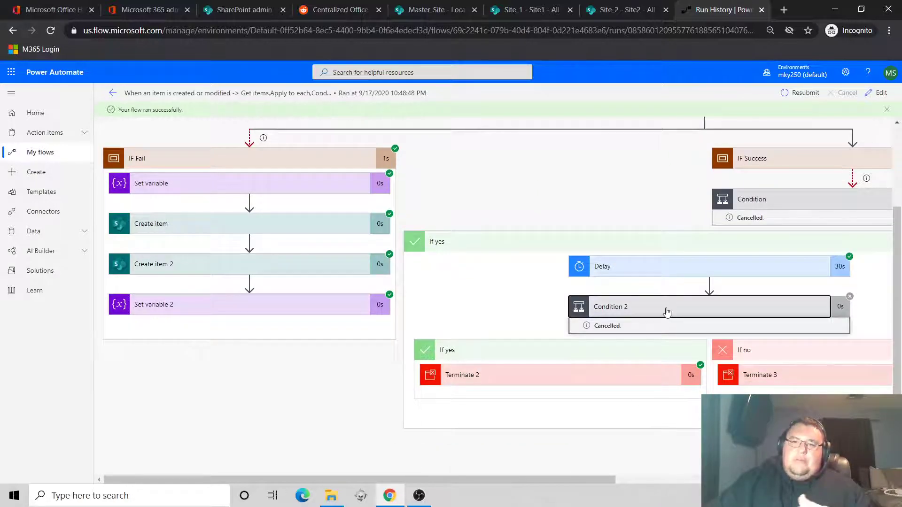
{"action": "left_click", "coordinate": [667, 312]}
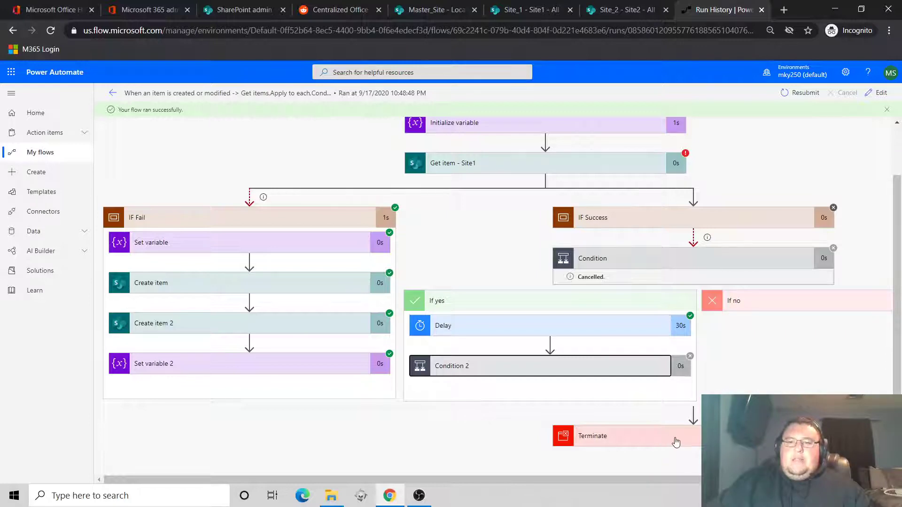
{"action": "left_click", "coordinate": [607, 373]}
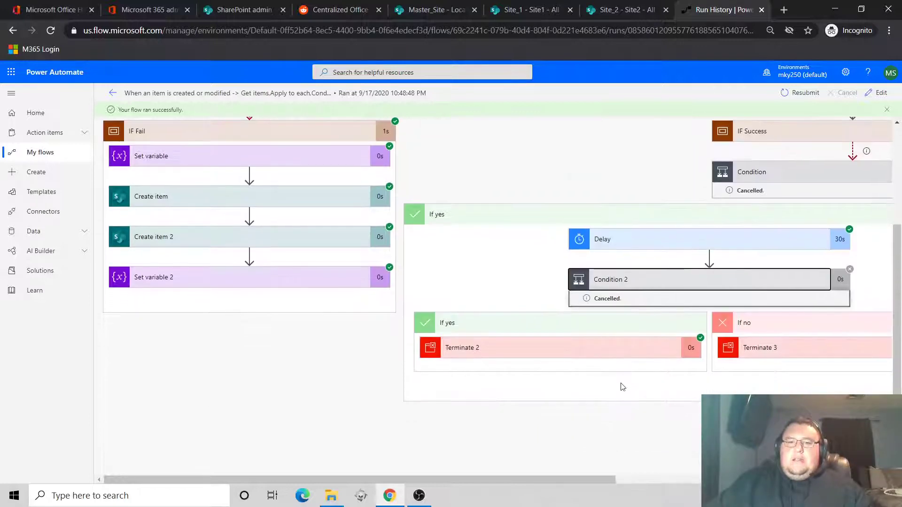
{"action": "left_click", "coordinate": [603, 346]}
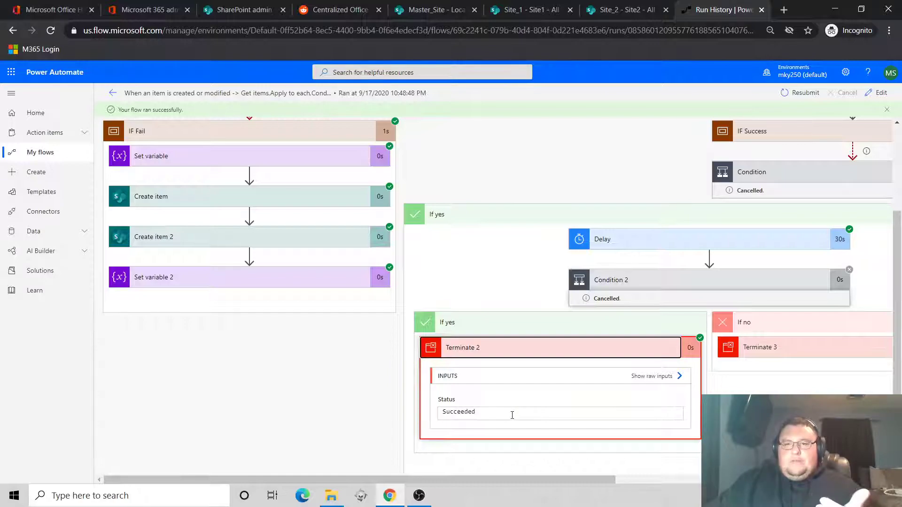
{"action": "left_click", "coordinate": [269, 396]}
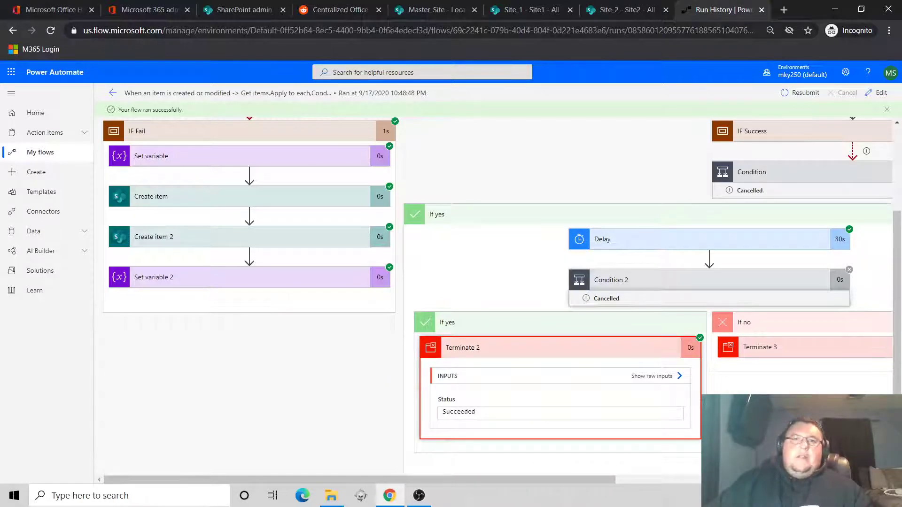
Step: Compare the new item in the Master_Site LocationList with the items in the Site_1 and Site_2 lists
{"action": "left_click", "coordinate": [437, 10]}
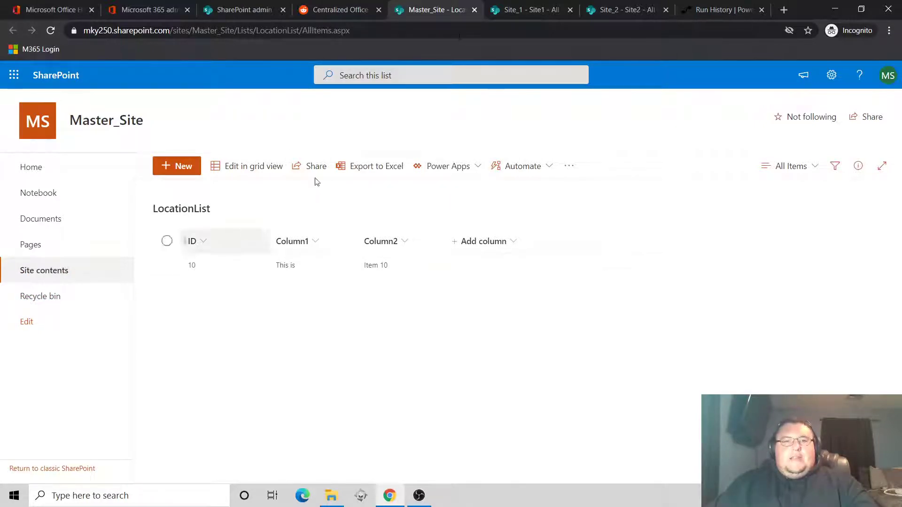
{"action": "left_click", "coordinate": [531, 13]}
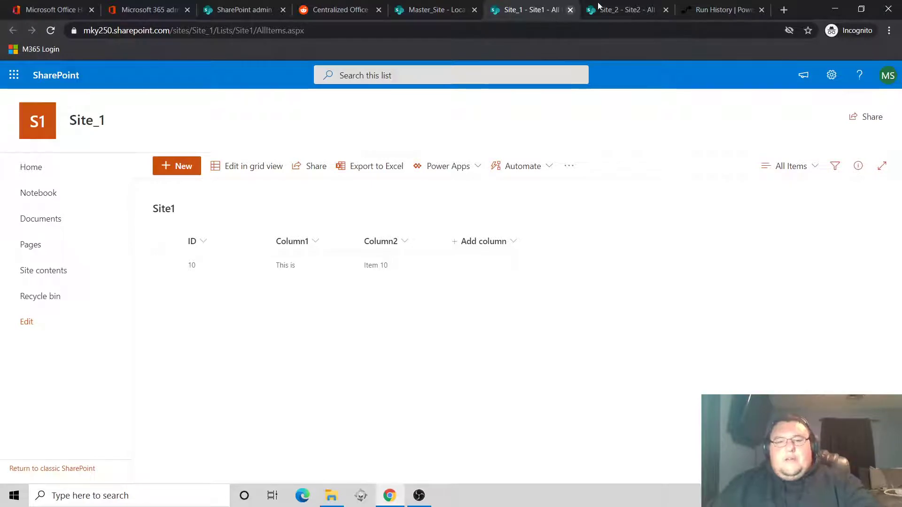
{"action": "left_click", "coordinate": [624, 11]}
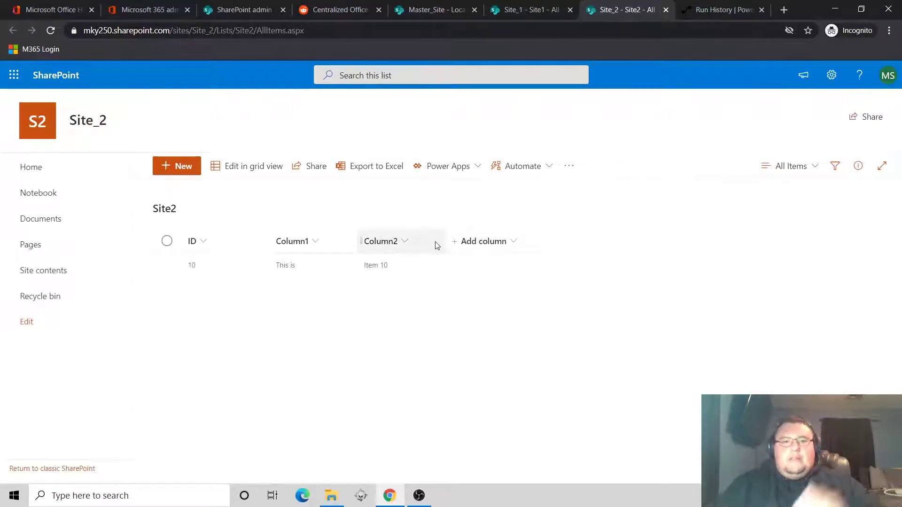
{"action": "left_click", "coordinate": [519, 13]}
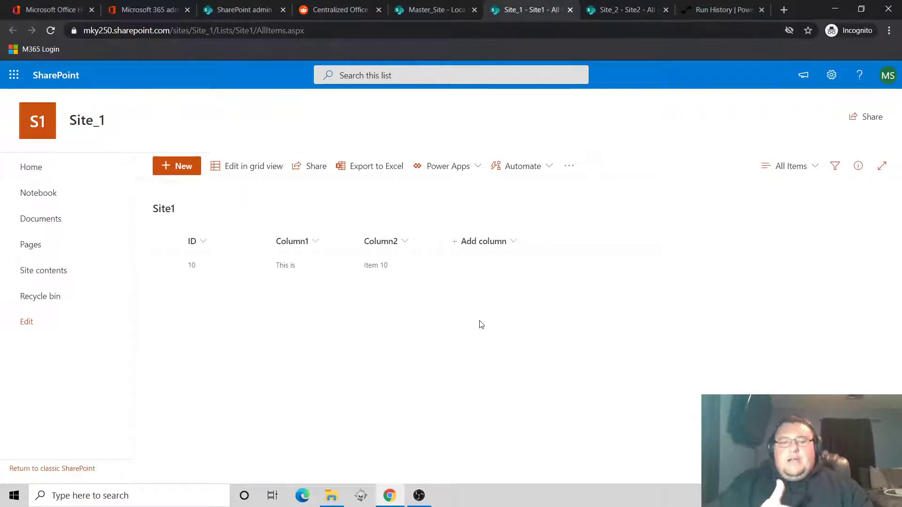
{"action": "left_click", "coordinate": [636, 10]}
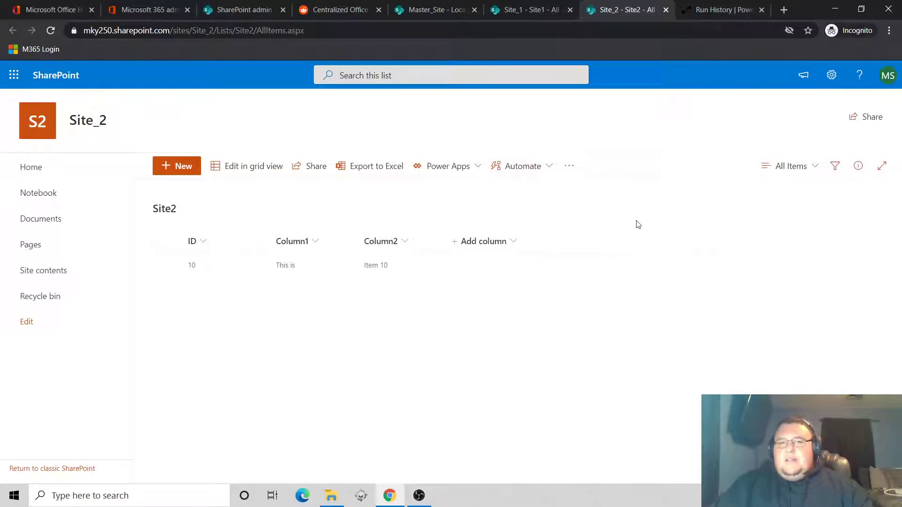
Step: Edit the only item in the Master_Site LocationList, set its Column2 to Item 100, and save it
{"action": "left_click", "coordinate": [436, 9]}
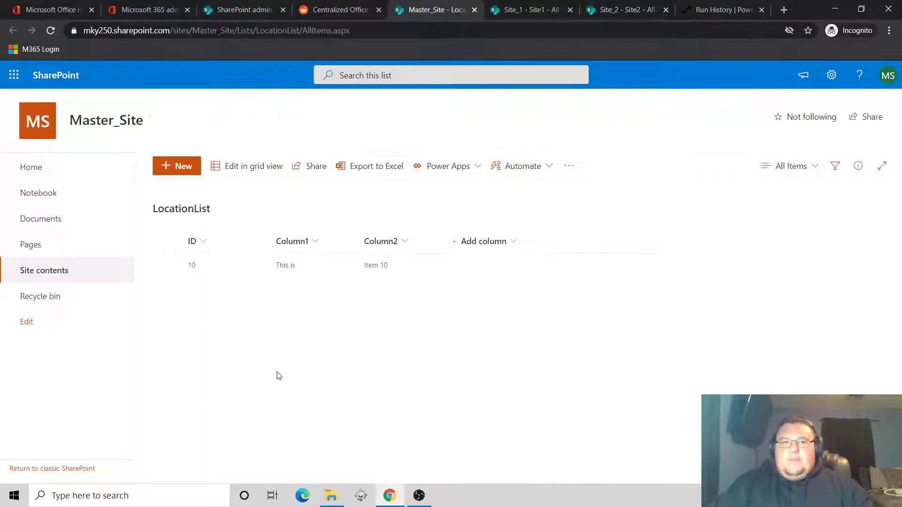
{"action": "left_click", "coordinate": [167, 265]}
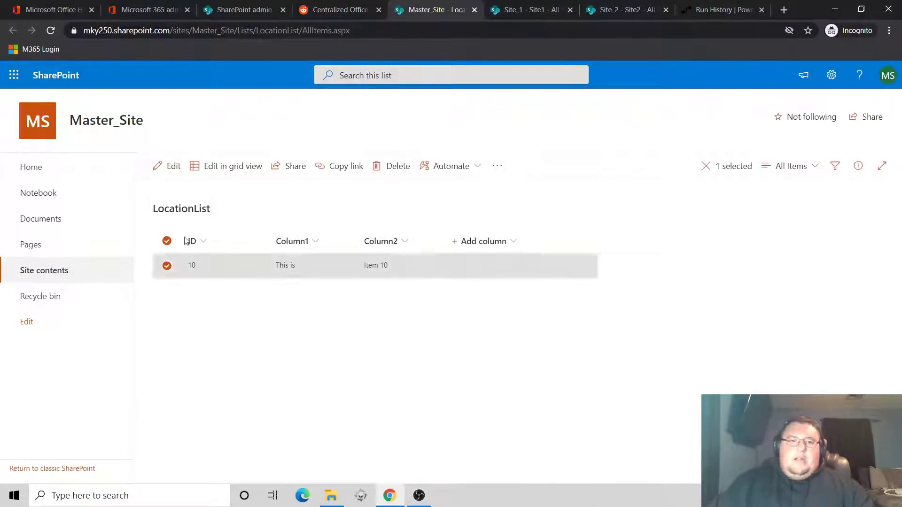
{"action": "left_click", "coordinate": [168, 168]}
{"action": "triple_click", "coordinate": [519, 268]}
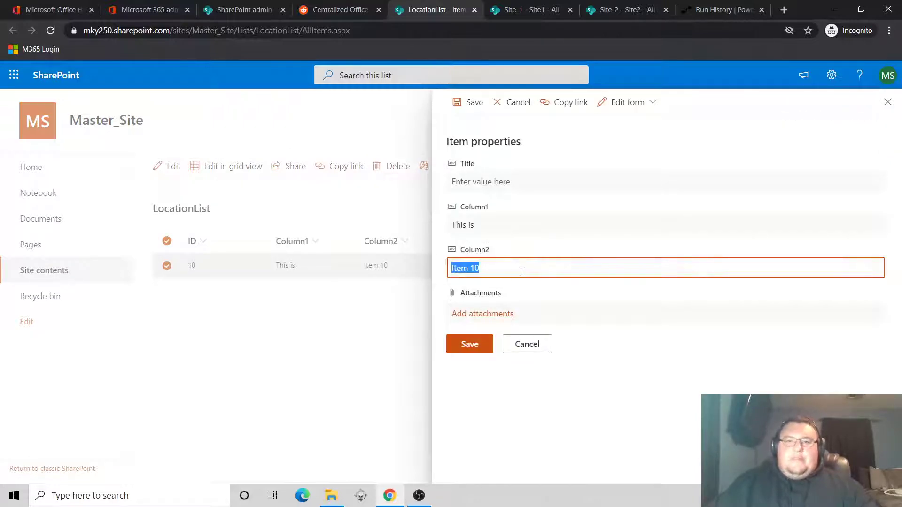
{"action": "left_click", "coordinate": [521, 274]}
{"action": "type", "text": "0"}
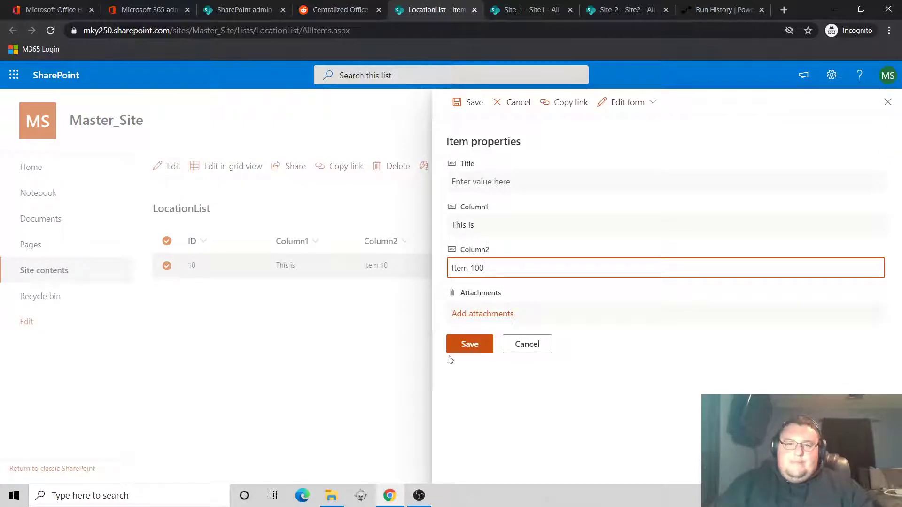
{"action": "left_click", "coordinate": [474, 350]}
{"action": "left_click", "coordinate": [459, 391]}
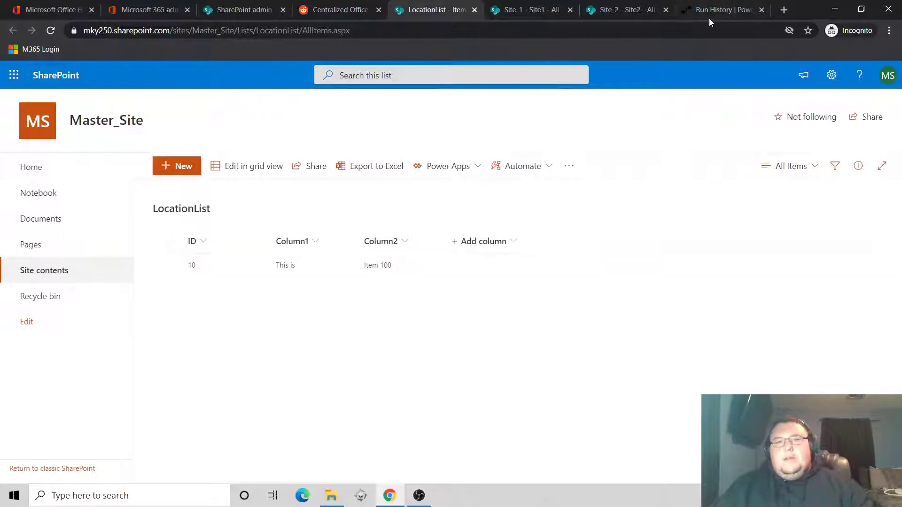
Step: Switch back to Power Automate and open the details page of the item created or modified flow
{"action": "left_click", "coordinate": [711, 16]}
{"action": "left_click", "coordinate": [42, 158]}
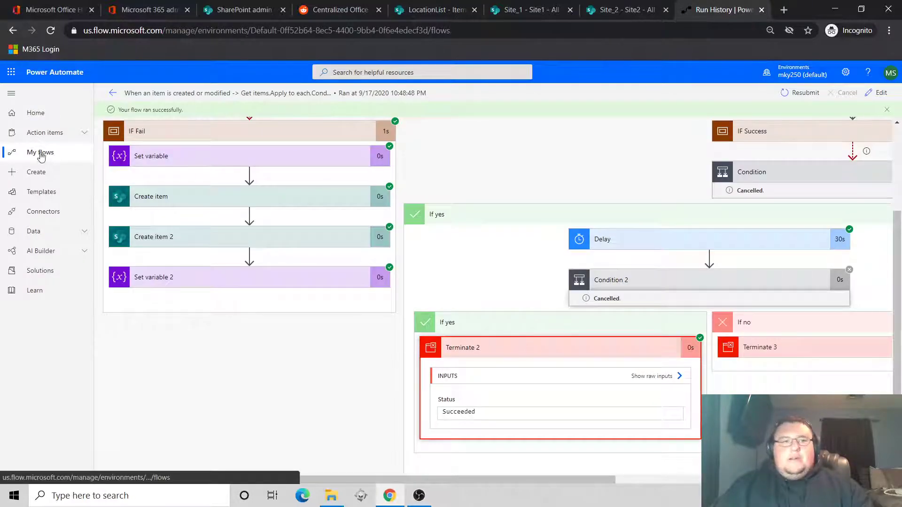
{"action": "left_click", "coordinate": [209, 202]}
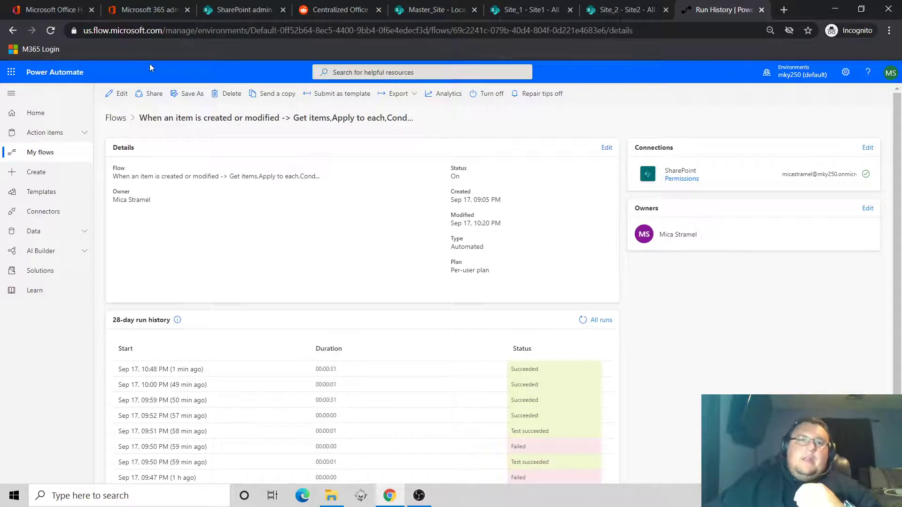
Step: Check the Site_1 and Site_2 lists for the edited Column2 value, and reload the flow's details page in Power Automate
{"action": "left_click", "coordinate": [517, 15]}
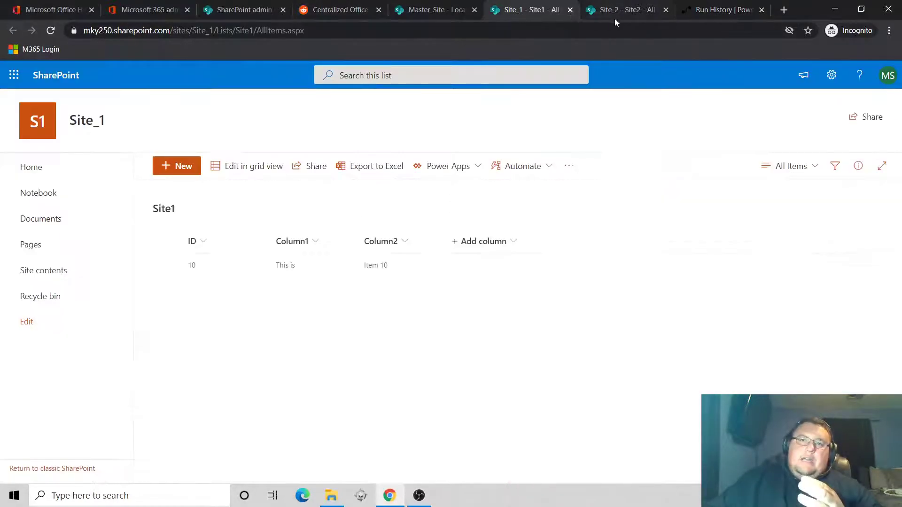
{"action": "left_click", "coordinate": [620, 14]}
{"action": "left_click", "coordinate": [537, 10]}
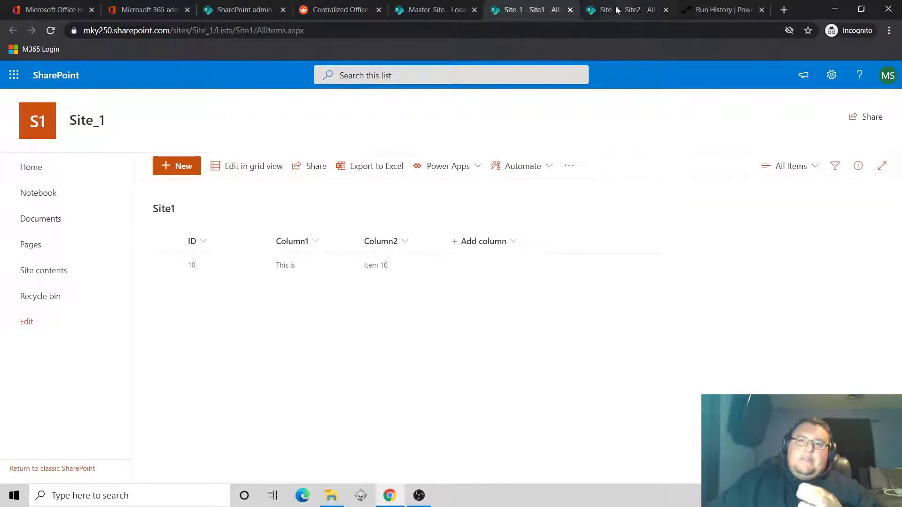
{"action": "left_click", "coordinate": [625, 9]}
{"action": "left_click", "coordinate": [723, 9]}
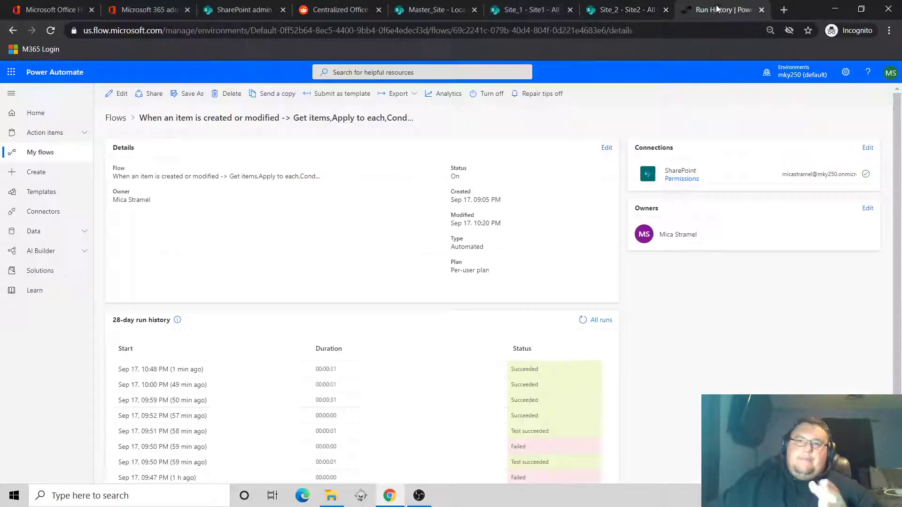
{"action": "left_click", "coordinate": [50, 30]}
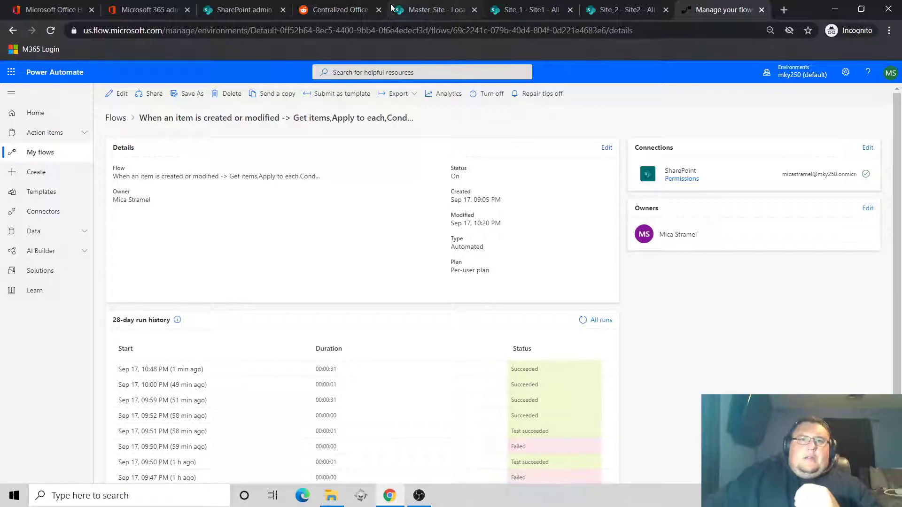
Step: Switch to the Reddit thread and highlight the second suggested solution, about referencing the master list via Power Automate
{"action": "left_click", "coordinate": [340, 9]}
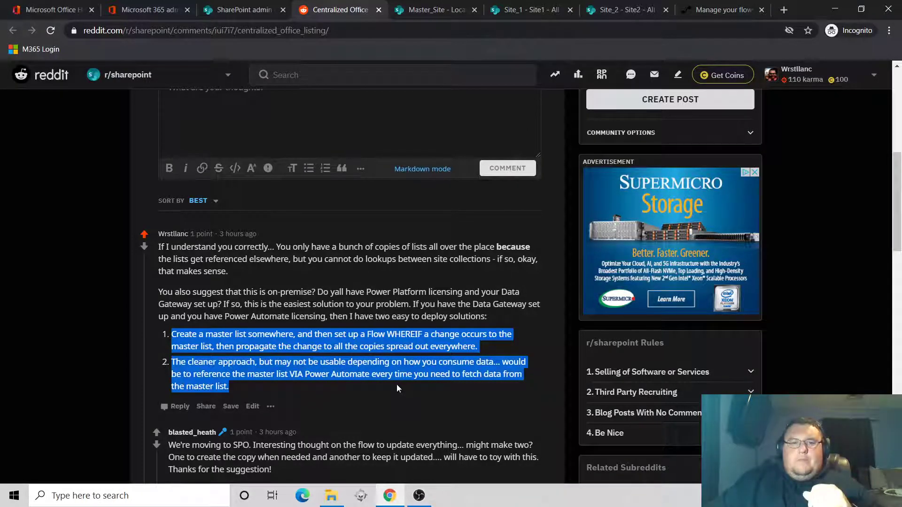
{"action": "left_click_drag", "start_coordinate": [247, 389], "coordinate": [181, 372]}
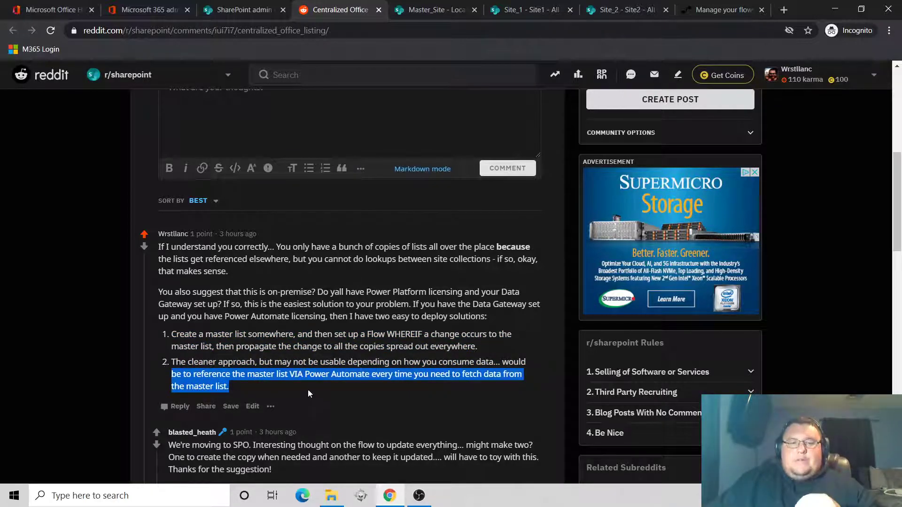
{"action": "left_click_drag", "start_coordinate": [264, 390], "coordinate": [170, 366]}
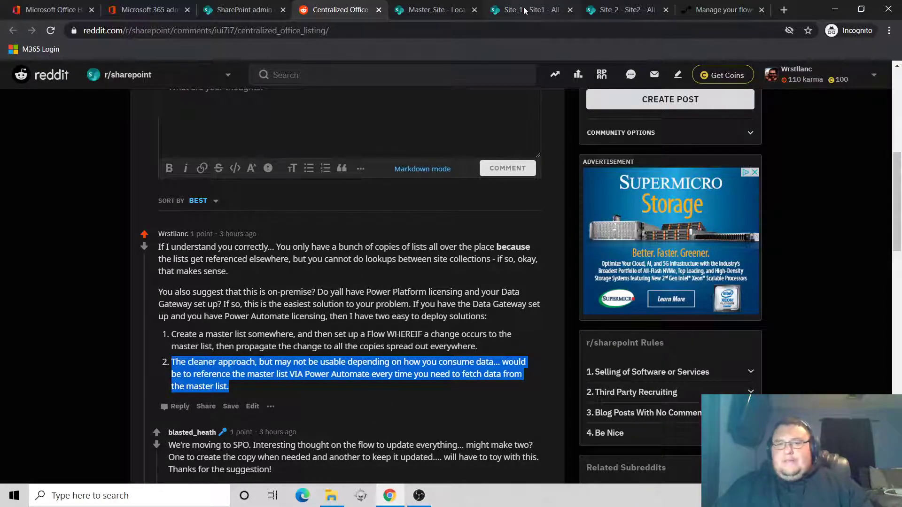
{"action": "left_click", "coordinate": [235, 393]}
{"action": "left_click_drag", "start_coordinate": [230, 390], "coordinate": [172, 362]}
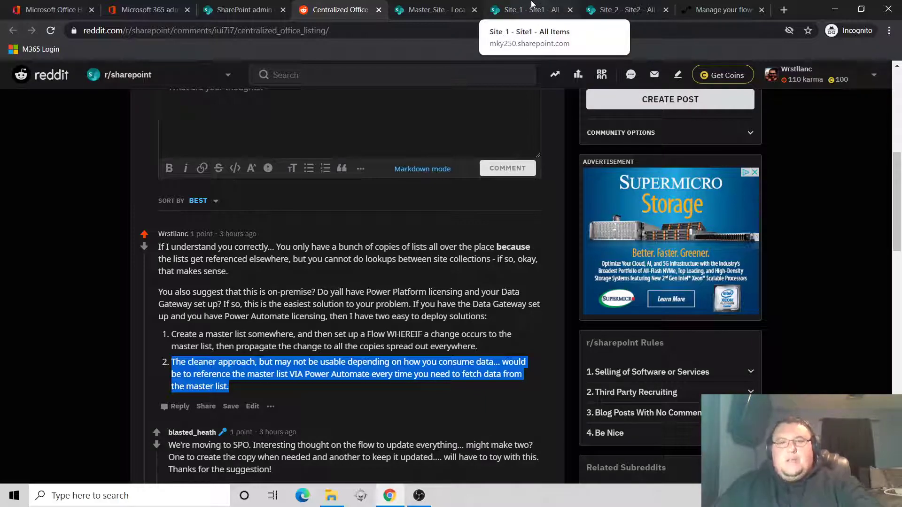
Step: Compare the edited item in the Master_Site LocationList with its copies in the Site_1 and Site_2 lists
{"action": "left_click", "coordinate": [437, 10]}
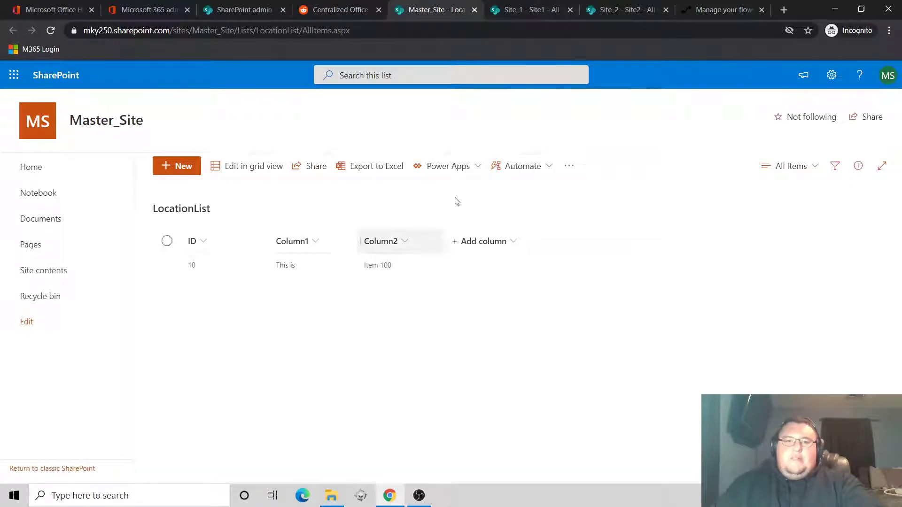
{"action": "left_click", "coordinate": [526, 9]}
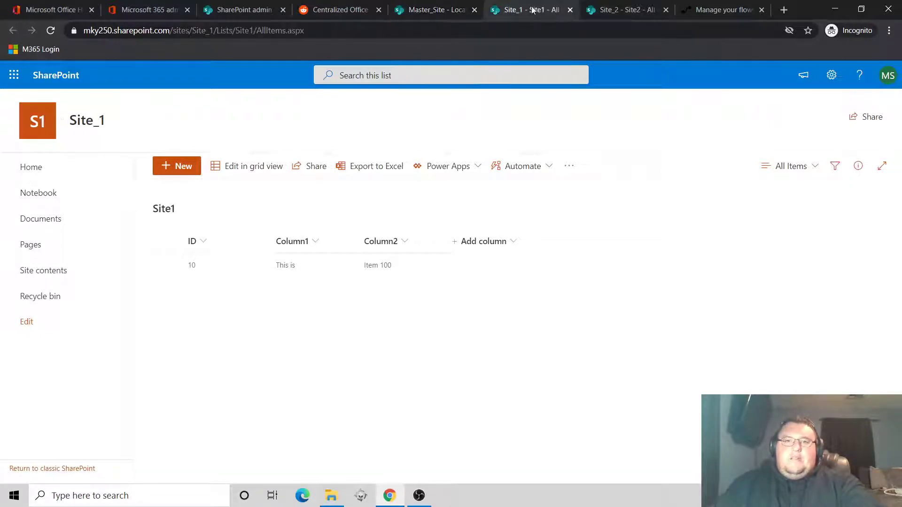
{"action": "left_click", "coordinate": [633, 7]}
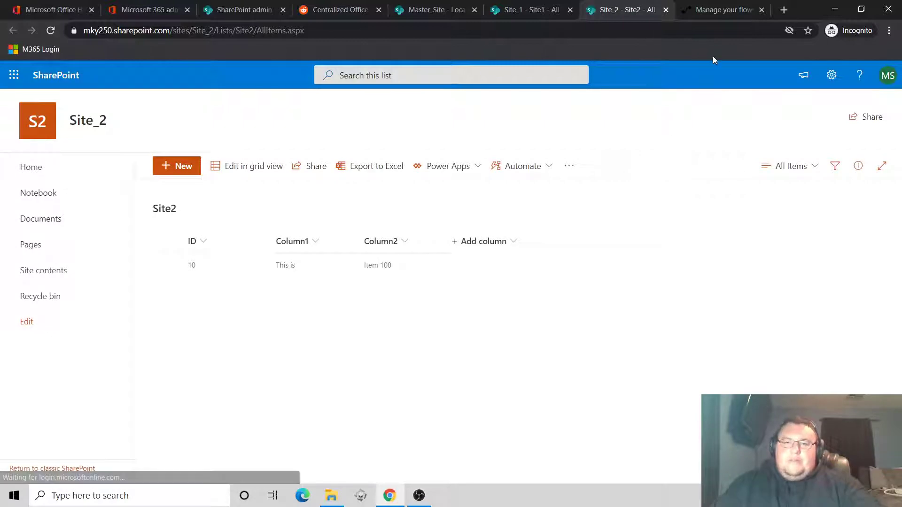
Step: Return to Power Automate, reload the flow's details page, and open the newest run from the 28-day run history
{"action": "left_click", "coordinate": [723, 11]}
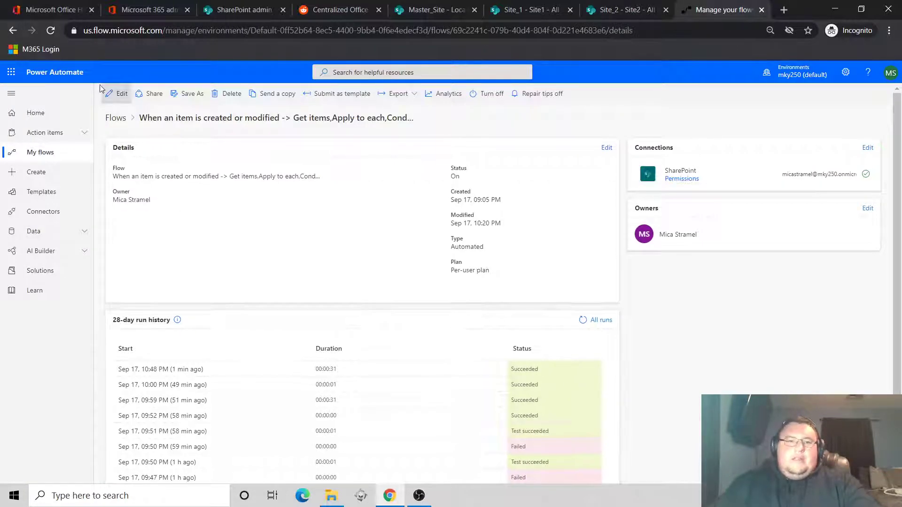
{"action": "left_click", "coordinate": [50, 30]}
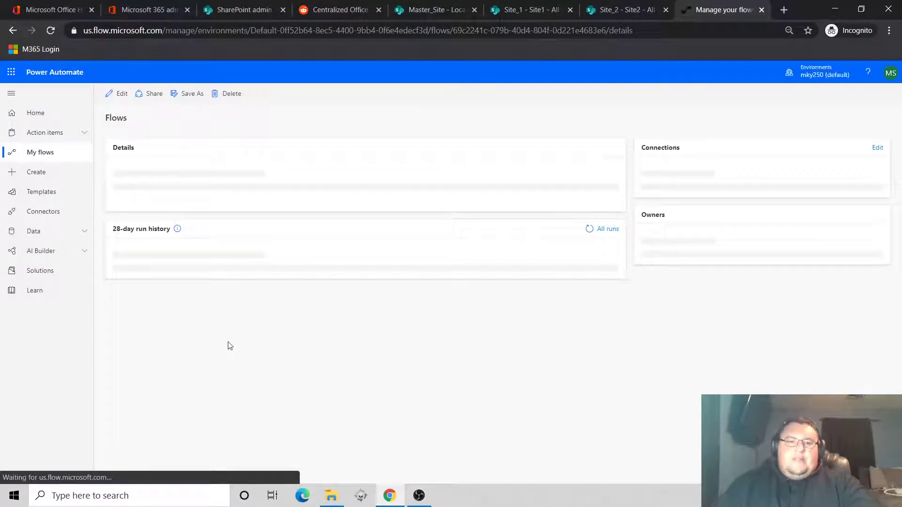
{"action": "left_click", "coordinate": [191, 369]}
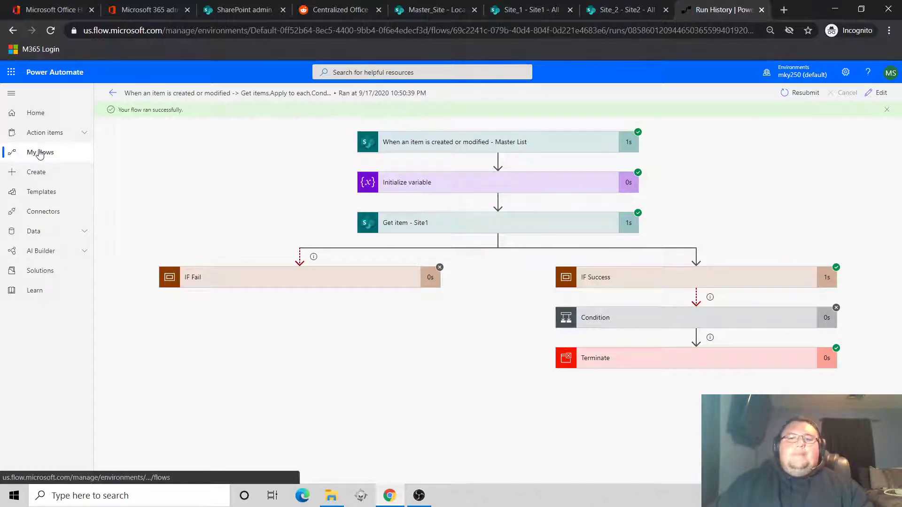
{"action": "left_click_drag", "start_coordinate": [40, 153], "coordinate": [58, 147]}
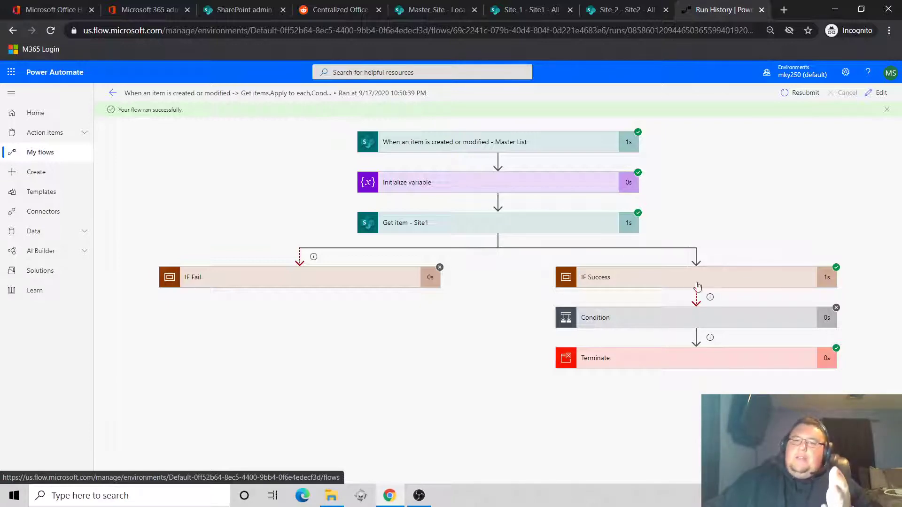
Step: Expand Terminate in the run to inspect its Status input, and check the skipped IF Fail scope
{"action": "left_click", "coordinate": [685, 365]}
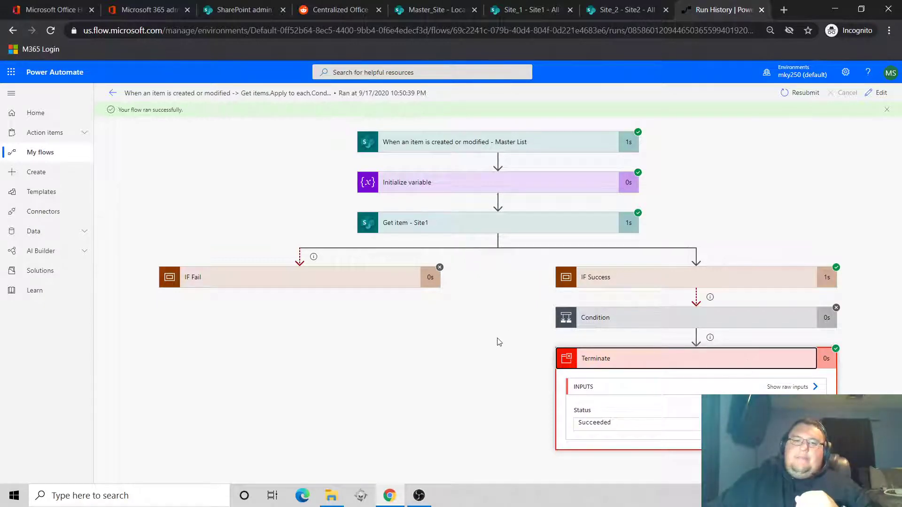
{"action": "left_click", "coordinate": [318, 282]}
{"action": "left_click", "coordinate": [319, 281]}
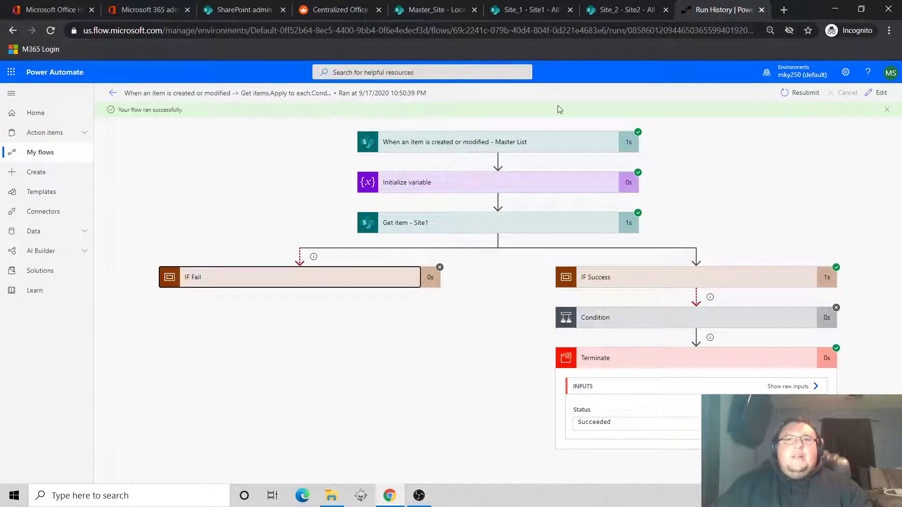
Step: Review the Centralized Office listing question on Reddit and highlight the reply's second solution again
{"action": "left_click", "coordinate": [337, 9]}
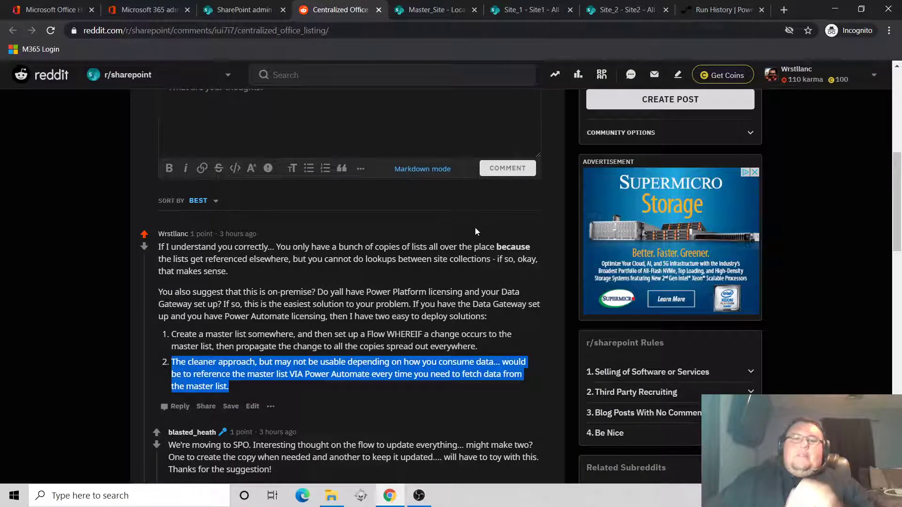
{"action": "left_click", "coordinate": [52, 230]}
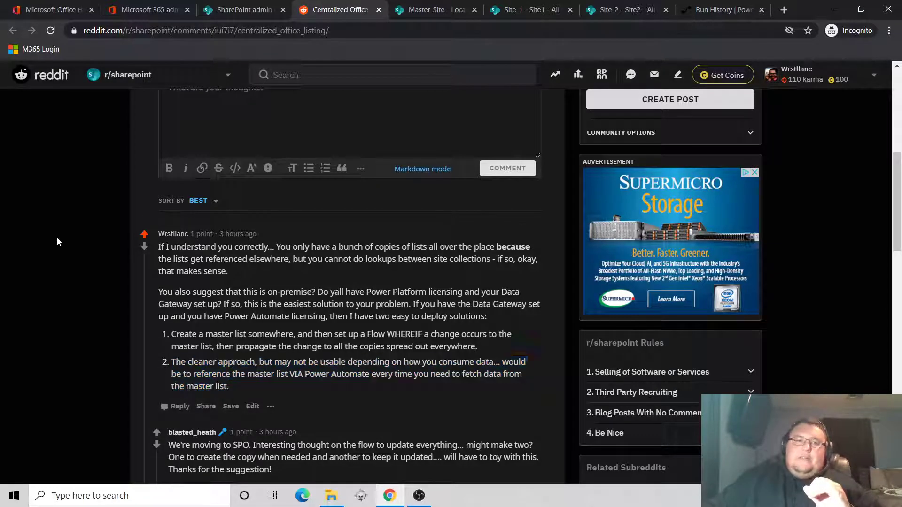
{"action": "scroll", "coordinate": [249, 233], "scroll_direction": "up", "scroll_amount": 6}
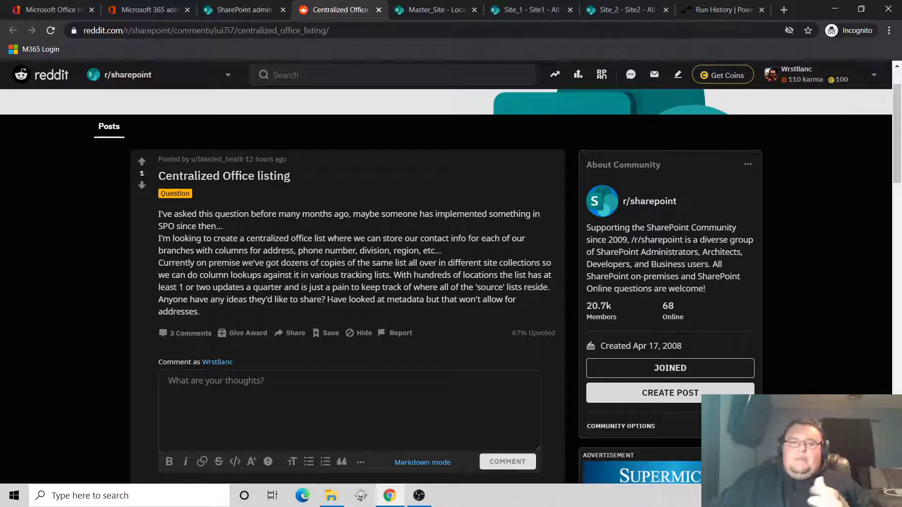
{"action": "scroll", "coordinate": [243, 270], "scroll_direction": "down", "scroll_amount": 5}
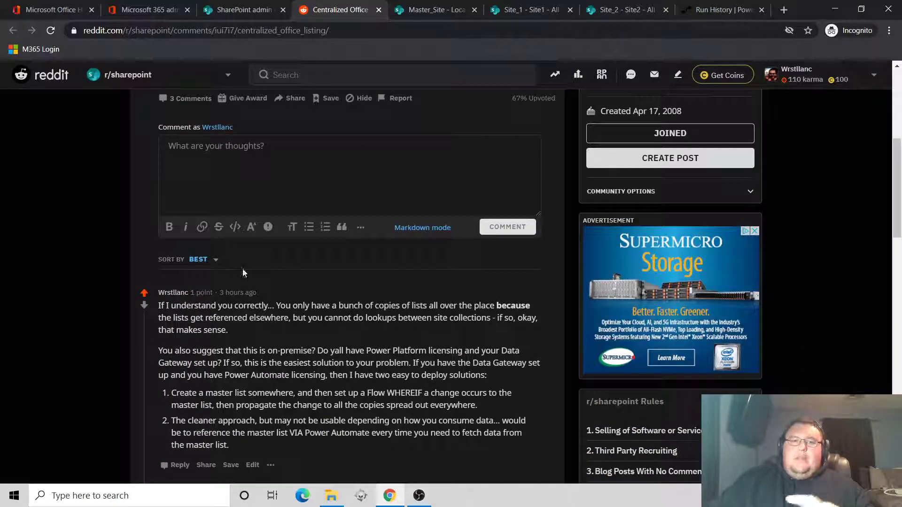
{"action": "scroll", "coordinate": [243, 273], "scroll_direction": "down", "scroll_amount": 2}
{"action": "left_click_drag", "start_coordinate": [237, 328], "coordinate": [170, 307]}
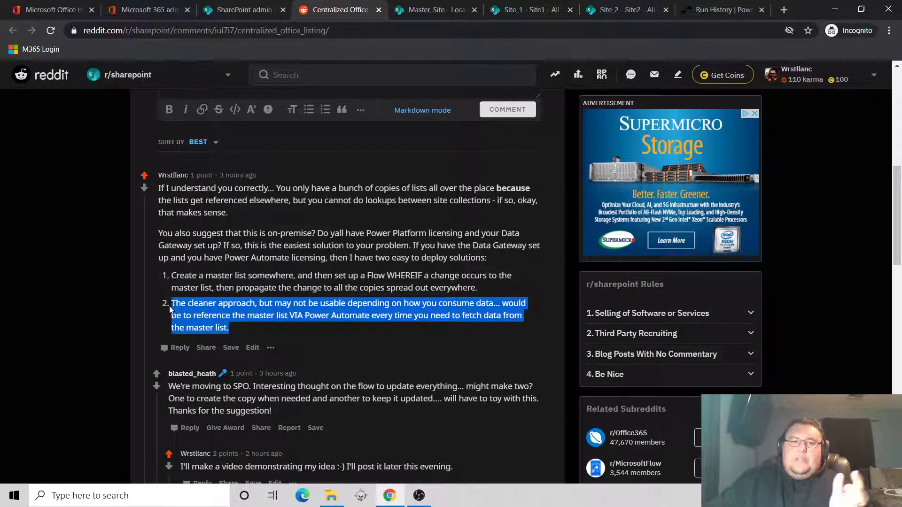